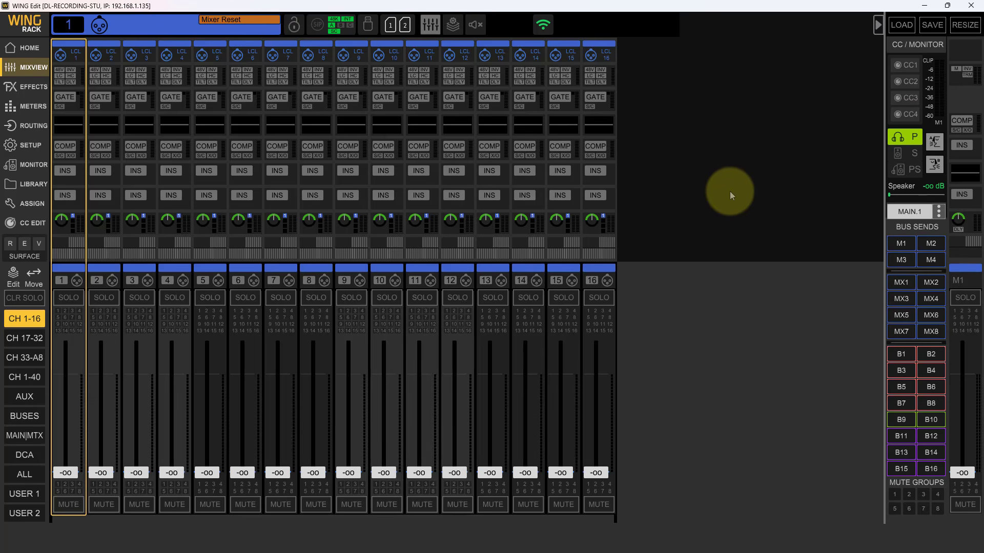
- Open the first custom controls set and try moving the M1 fader control up and back down
{"action": "left_click", "coordinate": [901, 65]}
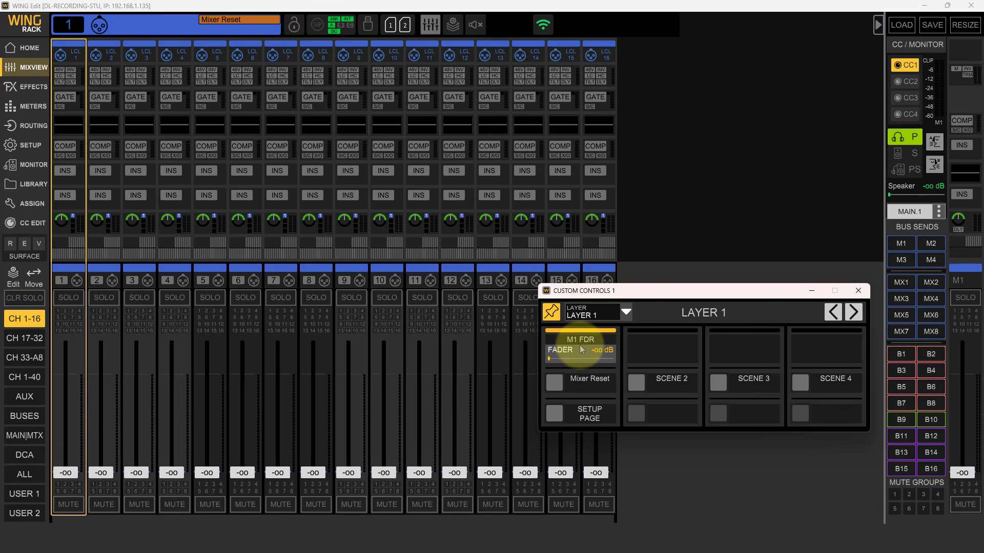
{"action": "scroll", "coordinate": [581, 350], "scroll_direction": "up", "scroll_amount": 20}
{"action": "scroll", "coordinate": [580, 345], "scroll_direction": "down", "scroll_amount": 20}
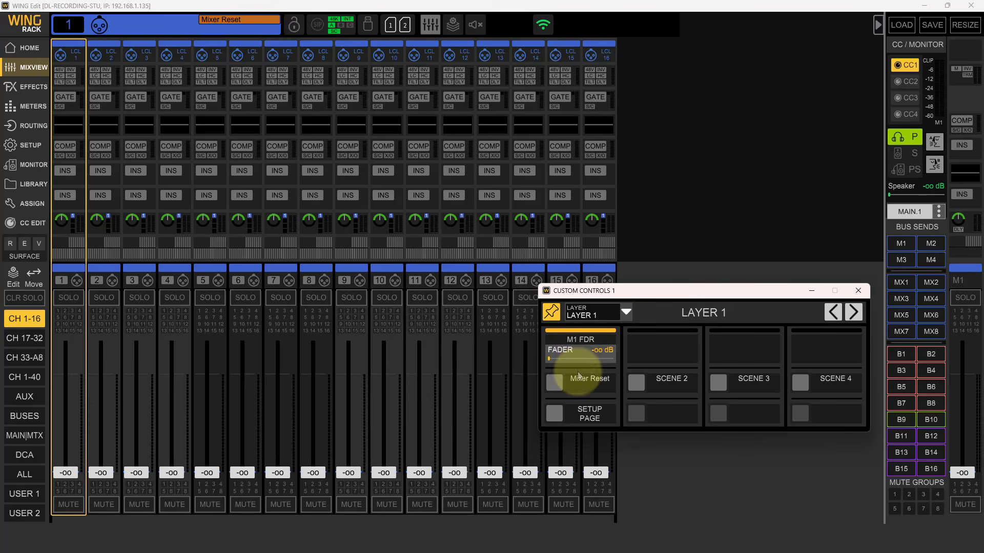
- Test switching to the setup page with the custom SETUP PAGE control and its shortcut, then close the custom controls window
{"action": "left_click", "coordinate": [555, 414]}
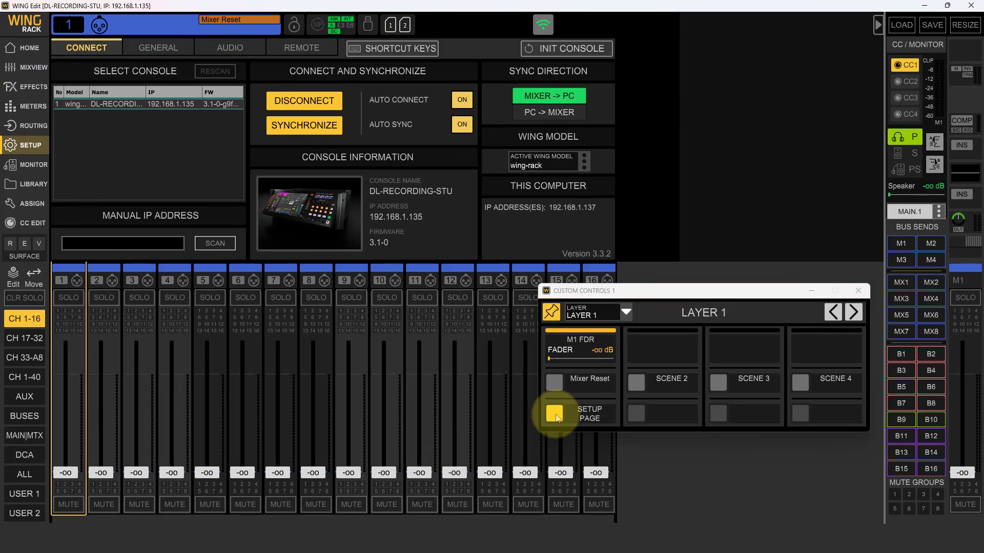
{"action": "left_click", "coordinate": [556, 414]}
{"action": "left_click", "coordinate": [556, 414]}
{"action": "left_click", "coordinate": [555, 414]}
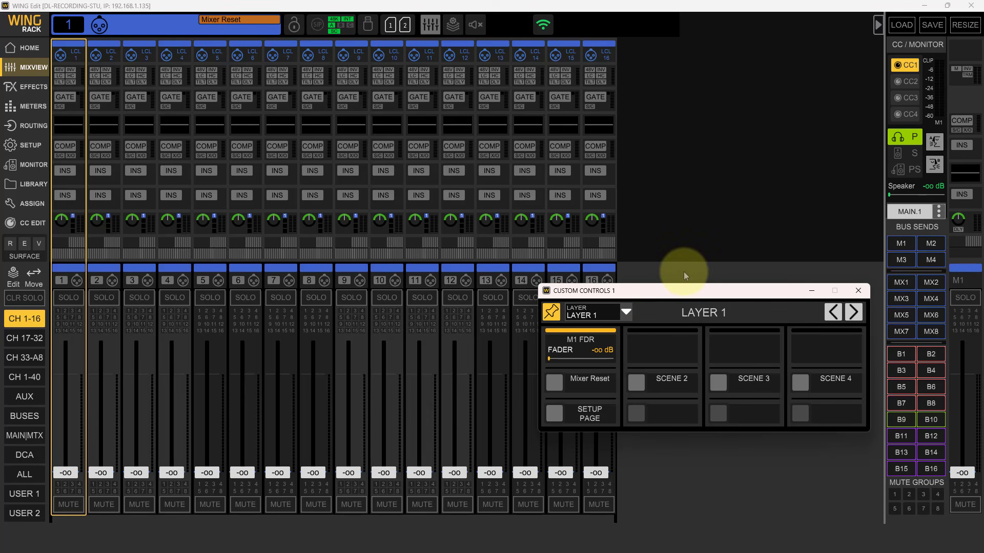
{"action": "key", "text": "F6"}
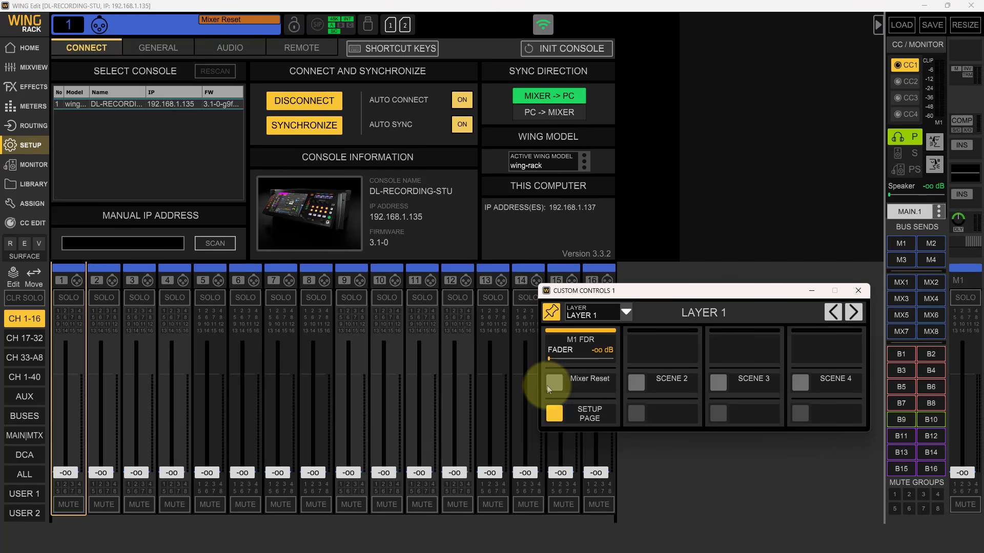
{"action": "left_click", "coordinate": [858, 292]}
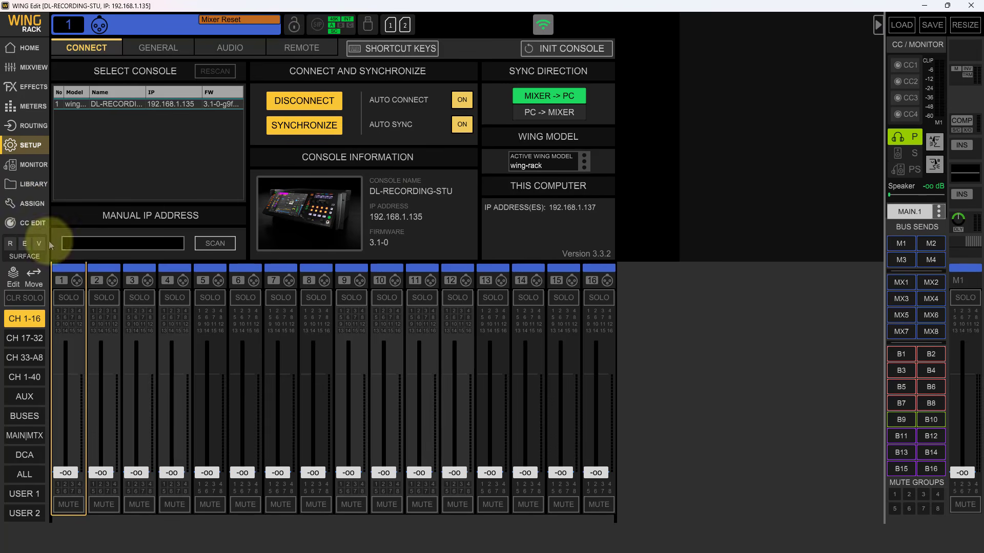
- Open the custom controls editor and check the name settings of Layer 1's M1 fader knob and Mixer Reset button
{"action": "left_click", "coordinate": [23, 225]}
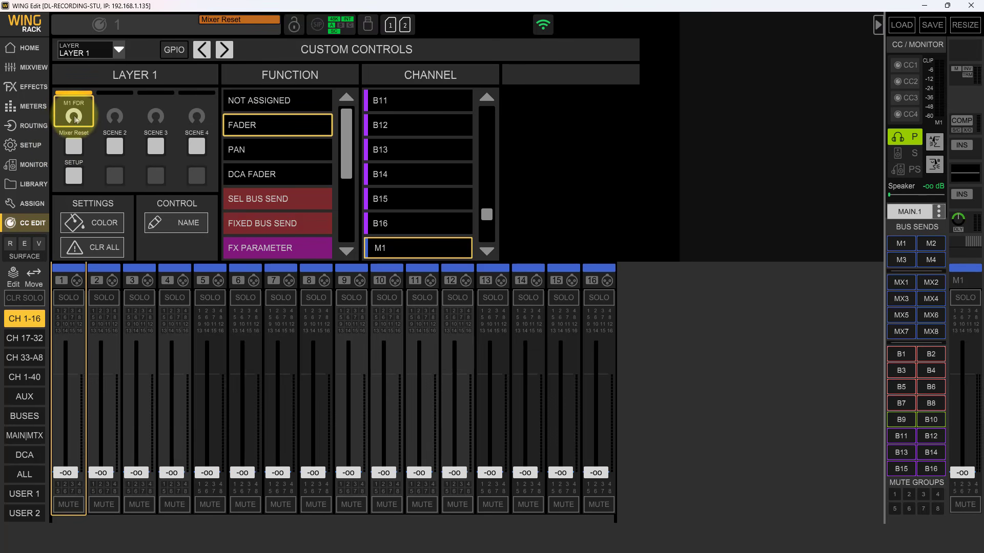
{"action": "left_click", "coordinate": [178, 224]}
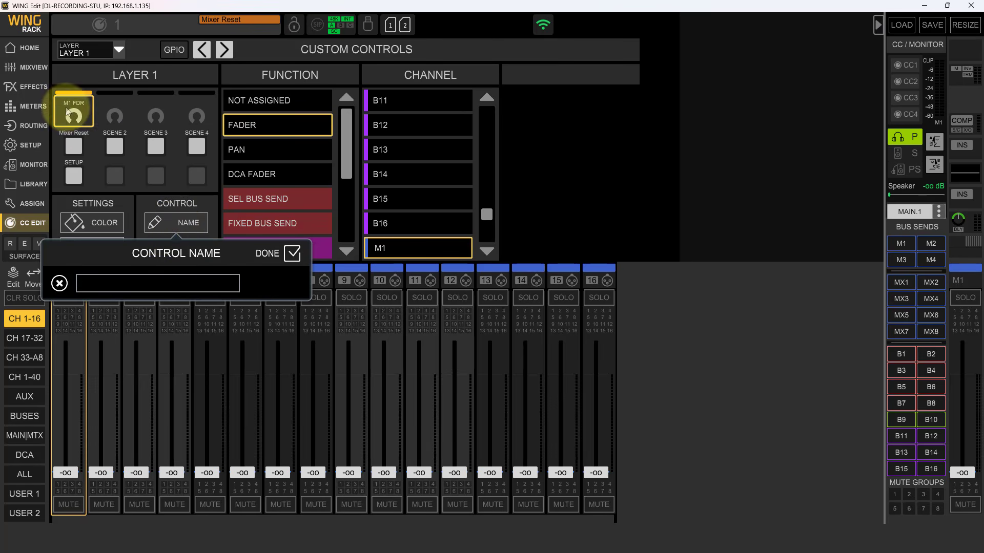
{"action": "left_click", "coordinate": [290, 252]}
{"action": "left_click", "coordinate": [74, 147]}
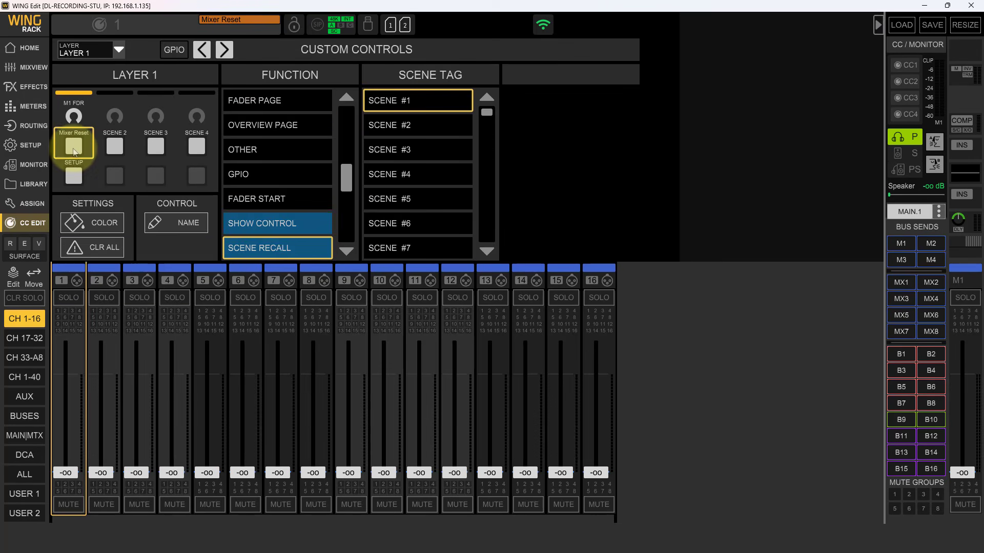
{"action": "left_click", "coordinate": [187, 226]}
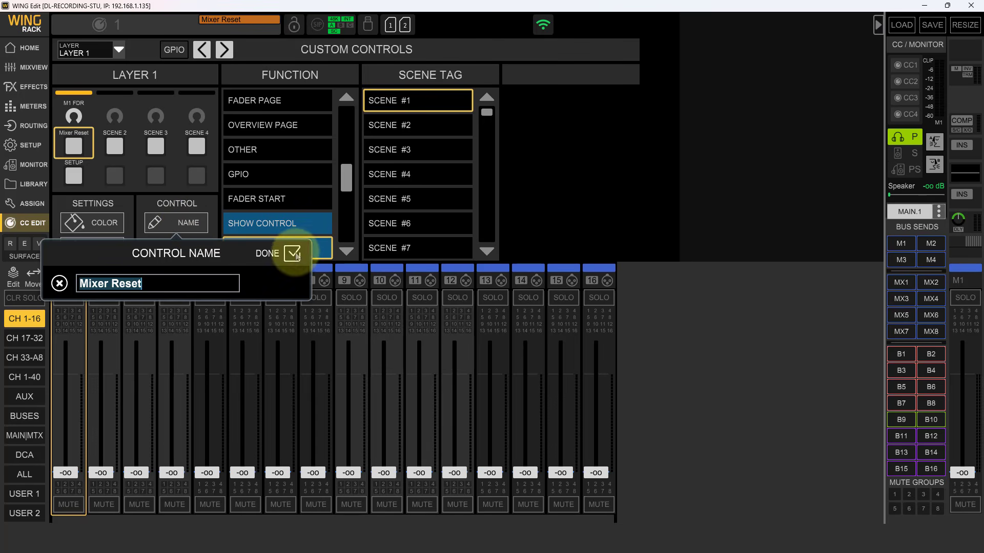
{"action": "left_click", "coordinate": [293, 252]}
- Rename Layer 1's SETUP button to "G Setup"
{"action": "left_click", "coordinate": [72, 175]}
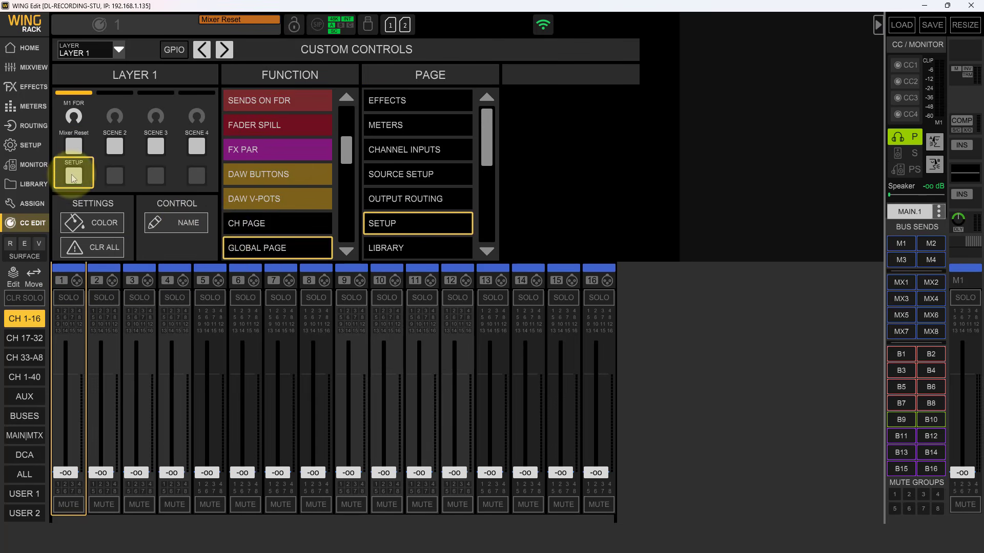
{"action": "left_click", "coordinate": [179, 223]}
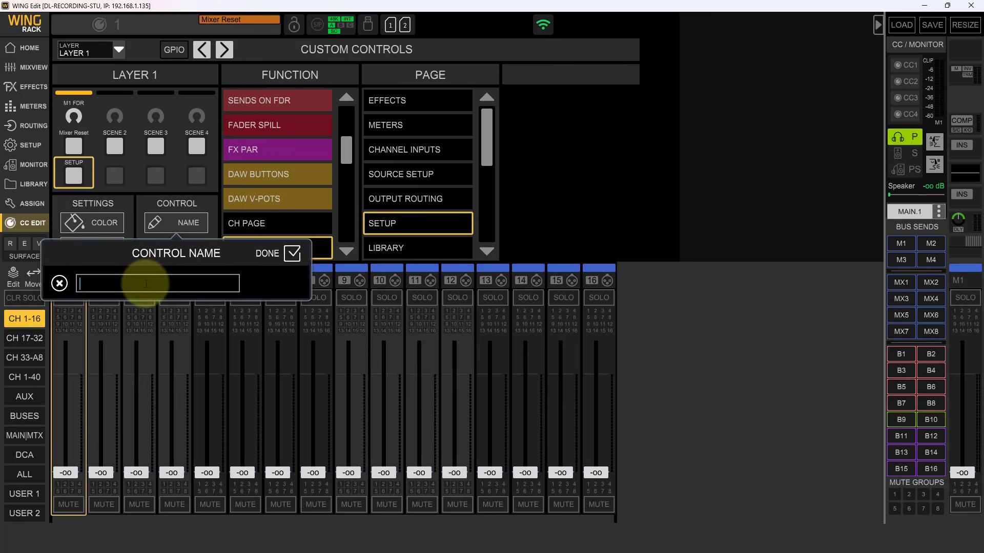
{"action": "type", "text": "G Setup"}
{"action": "left_click", "coordinate": [292, 253]}
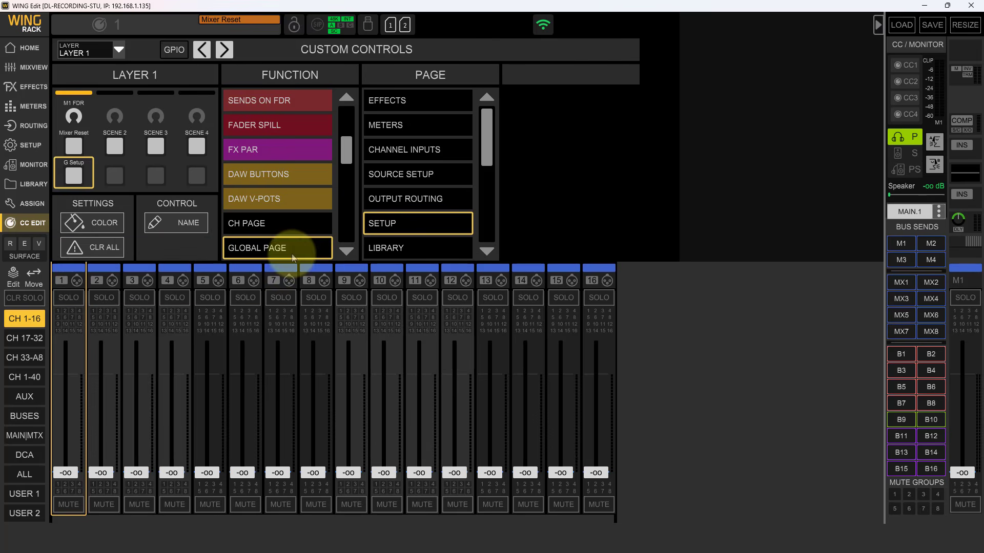
- Review the scene recall assignments of the Mixer Reset, SCENE 2, SCENE 3 and SCENE 4 buttons
{"action": "left_click", "coordinate": [74, 148]}
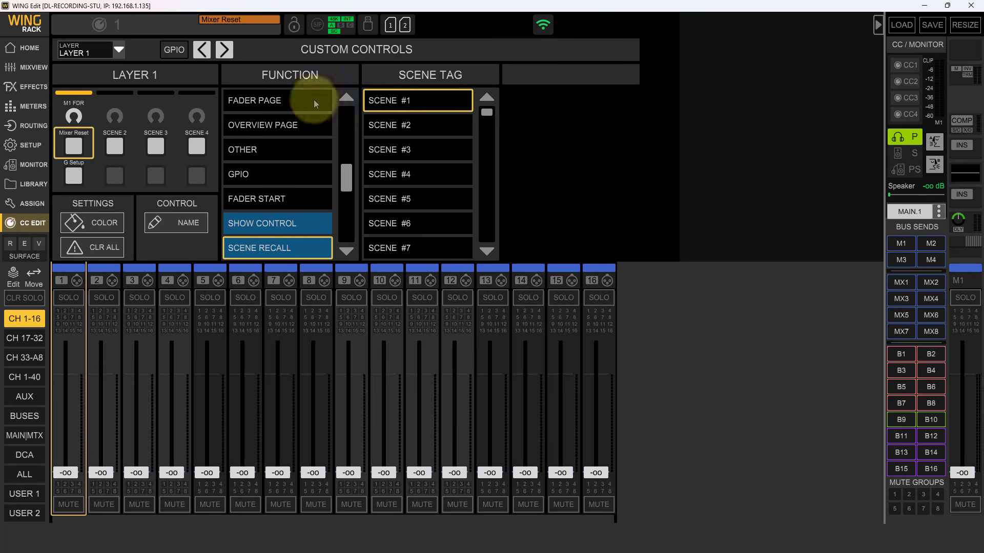
{"action": "left_click", "coordinate": [115, 147]}
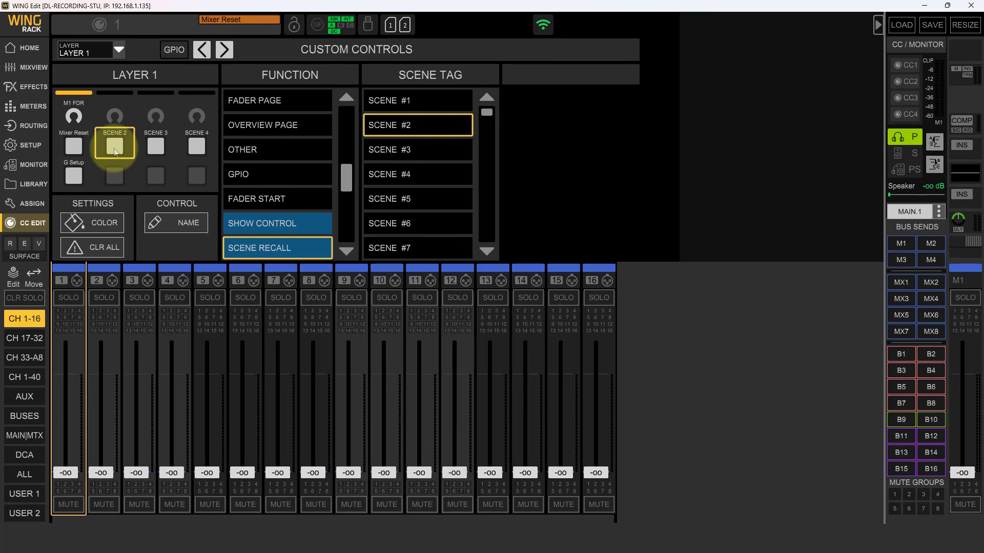
{"action": "left_click", "coordinate": [155, 146]}
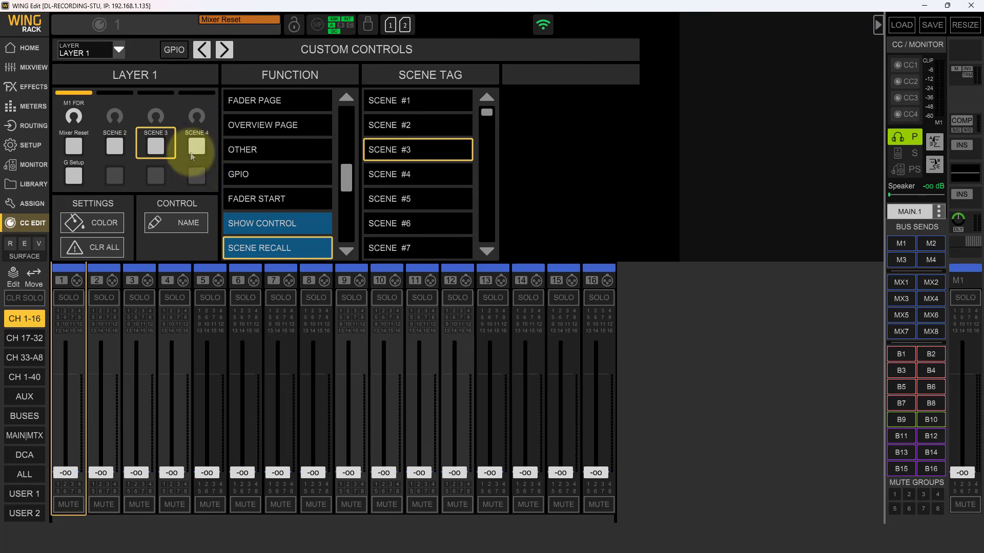
{"action": "left_click", "coordinate": [197, 147]}
{"action": "left_click", "coordinate": [156, 147]}
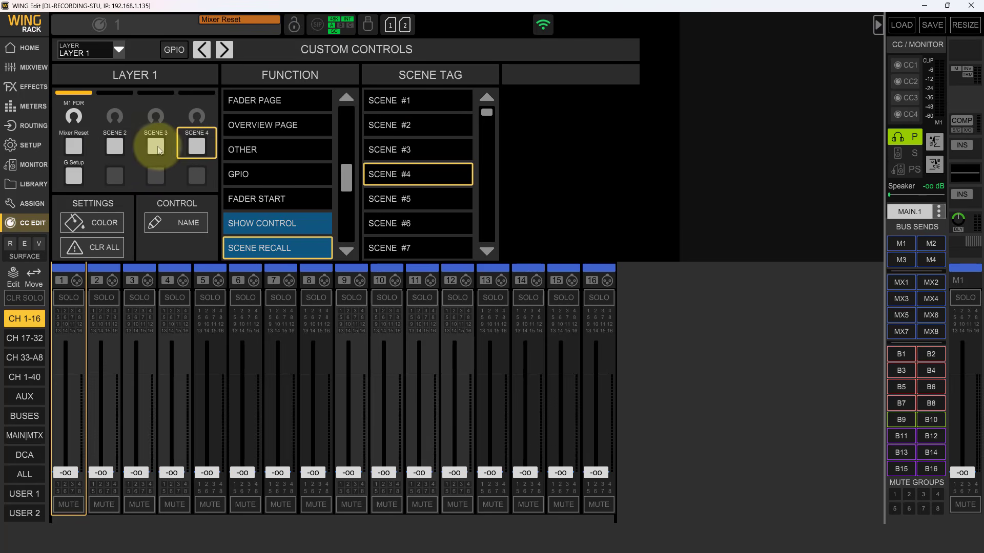
{"action": "left_click", "coordinate": [116, 145]}
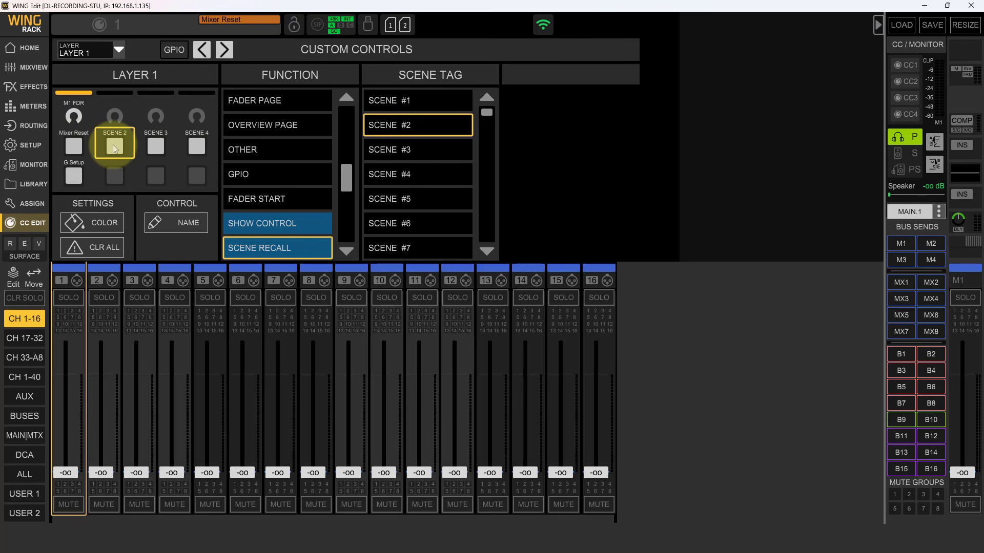
- Assign the second knob of Layer 1 to the FADER function for channel M1
{"action": "left_click", "coordinate": [116, 121]}
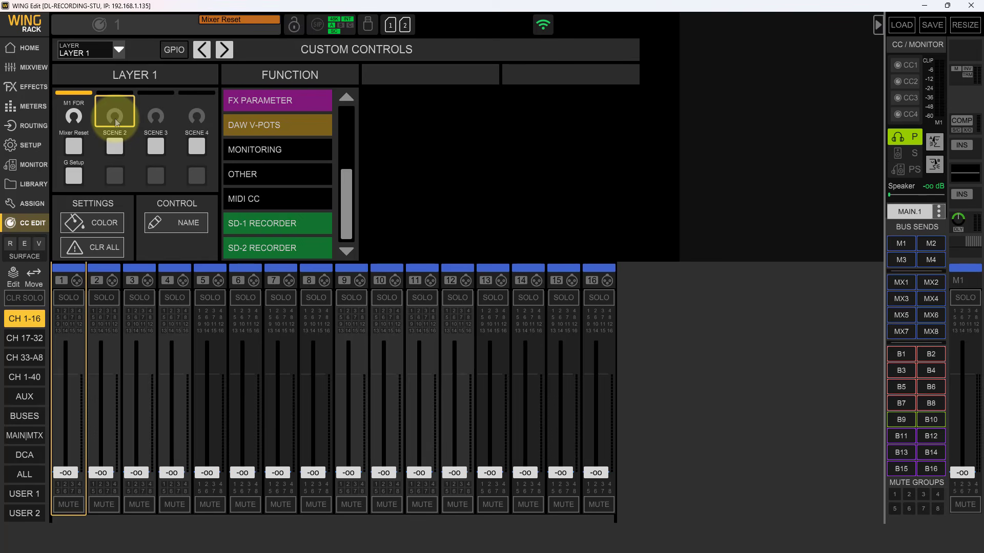
{"action": "left_click", "coordinate": [178, 226]}
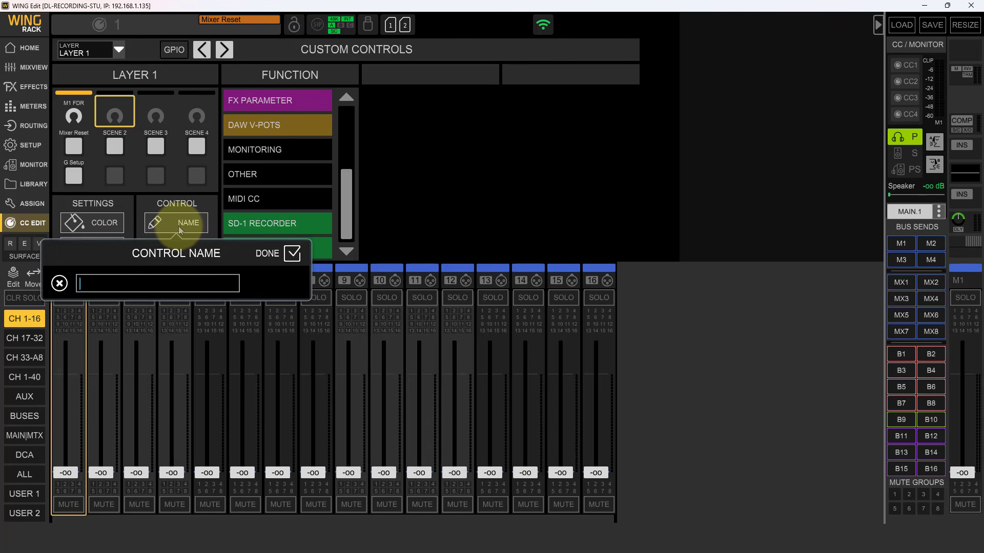
{"action": "left_click", "coordinate": [292, 253]}
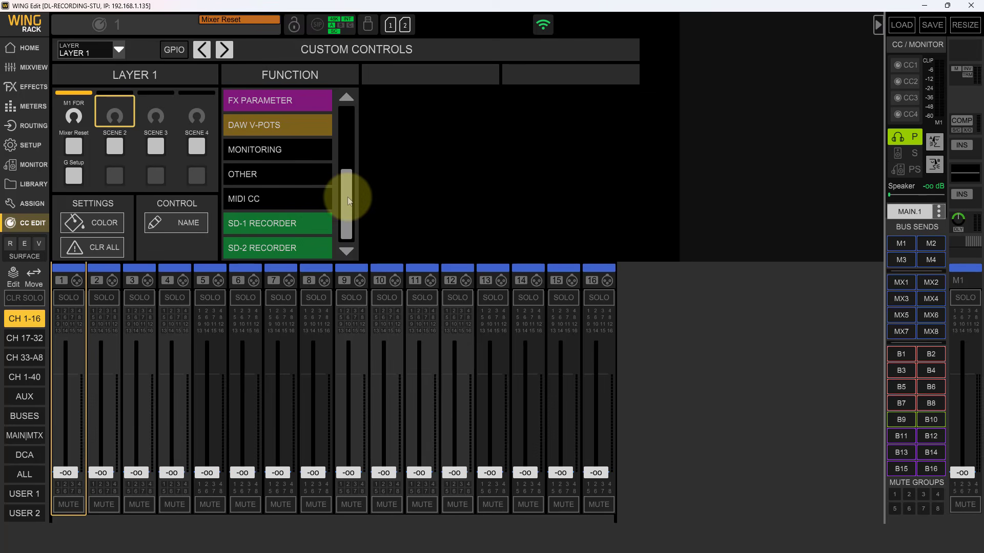
{"action": "left_click_drag", "start_coordinate": [347, 200], "coordinate": [340, 114]}
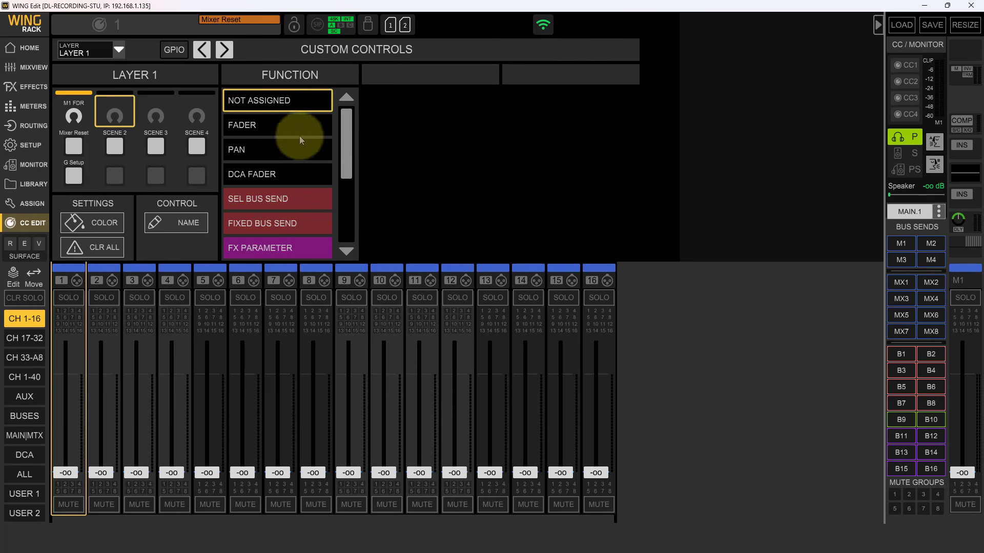
{"action": "left_click", "coordinate": [285, 129]}
{"action": "left_click_drag", "start_coordinate": [487, 121], "coordinate": [486, 220]}
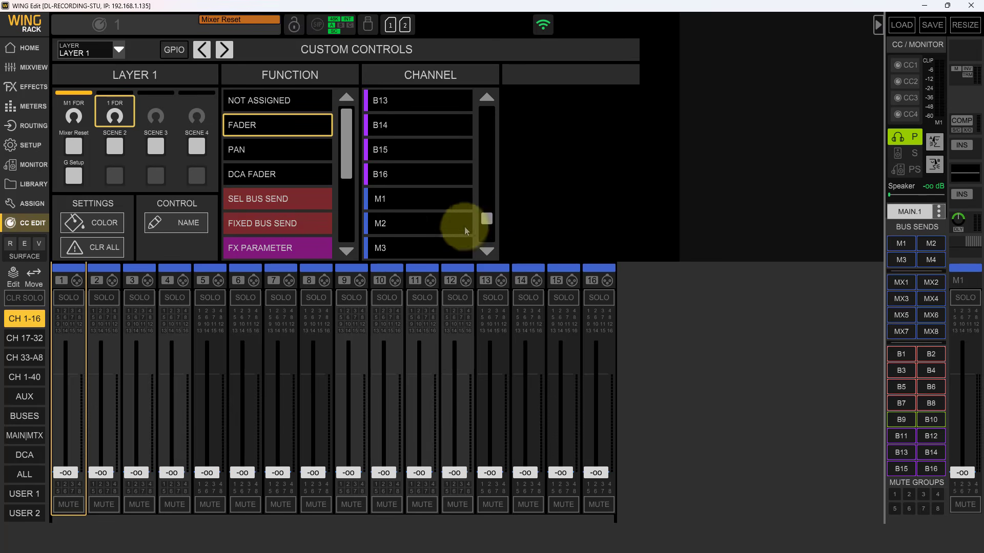
{"action": "left_click", "coordinate": [413, 201]}
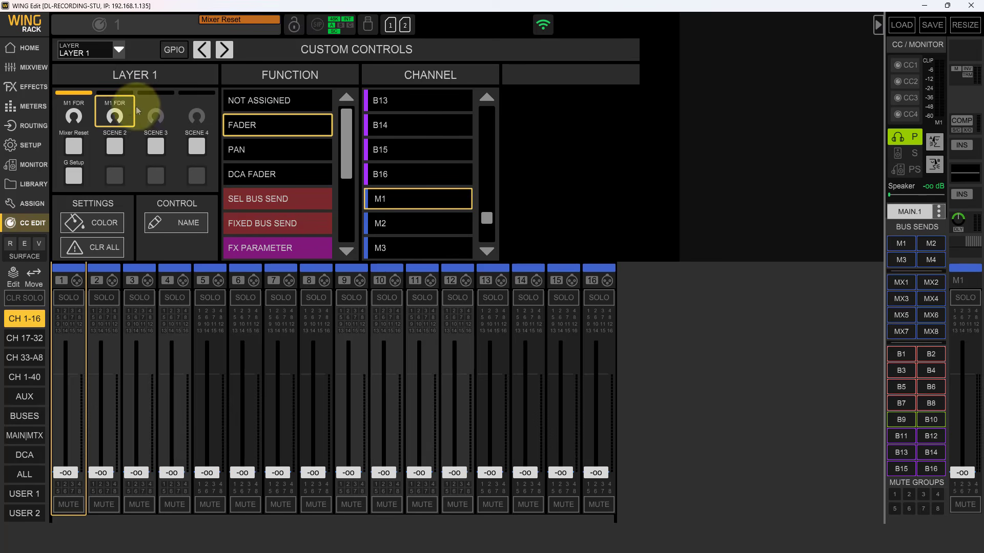
- Rename the SCENE 2 button to "TOU Reaper"
{"action": "left_click", "coordinate": [114, 147]}
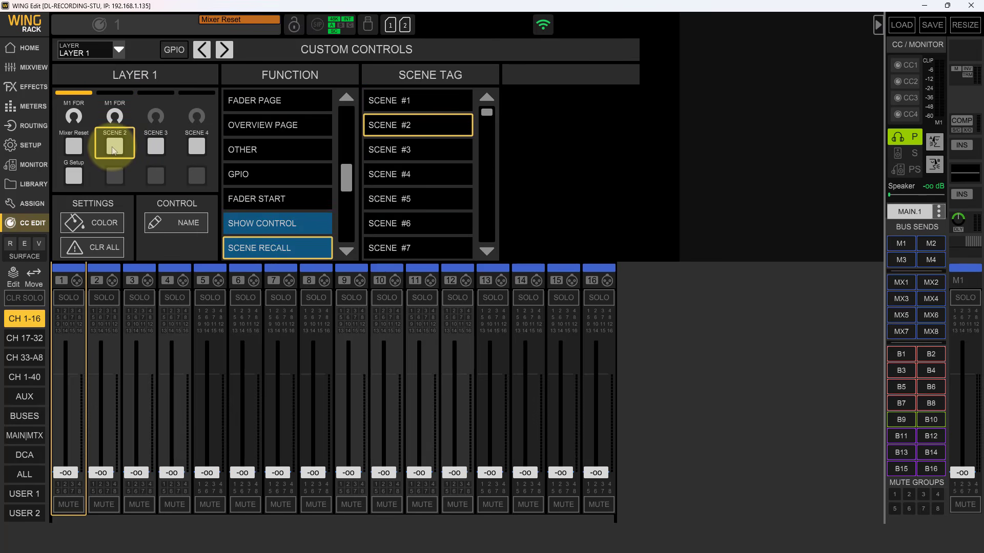
{"action": "left_click", "coordinate": [181, 225]}
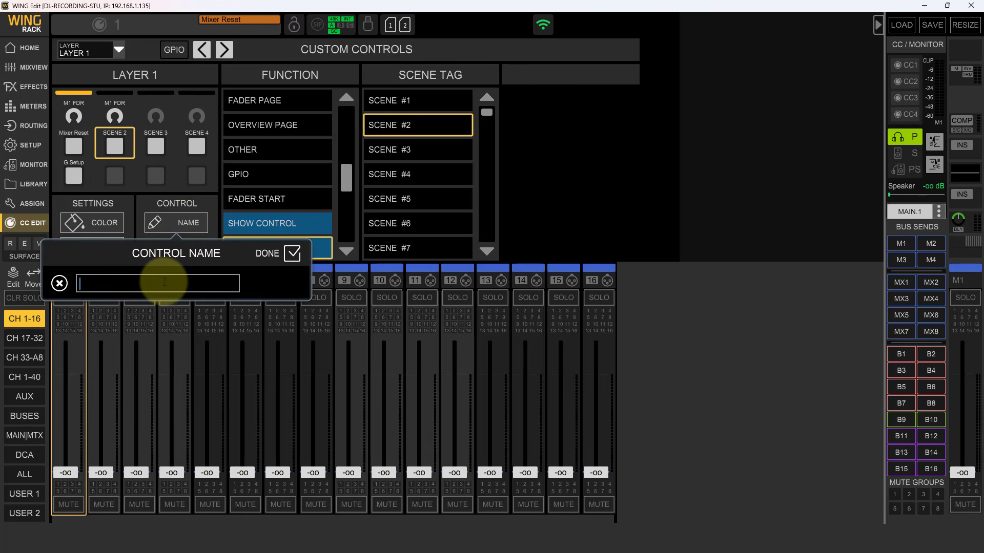
{"action": "type", "text": "TOU Reaper"}
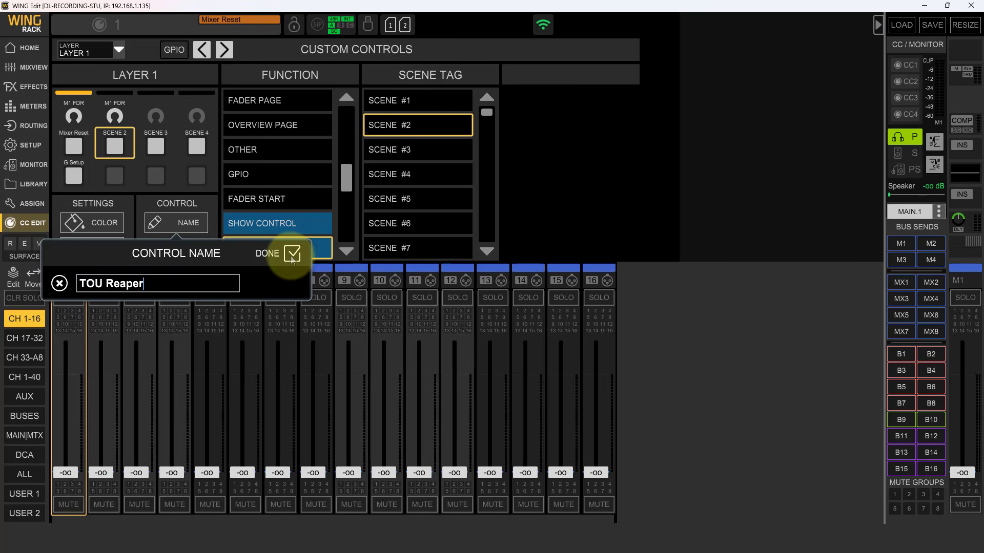
{"action": "left_click", "coordinate": [292, 256]}
- Set the color of the TOU Reaper control's column to yellow and turn its light on
{"action": "left_click", "coordinate": [100, 223]}
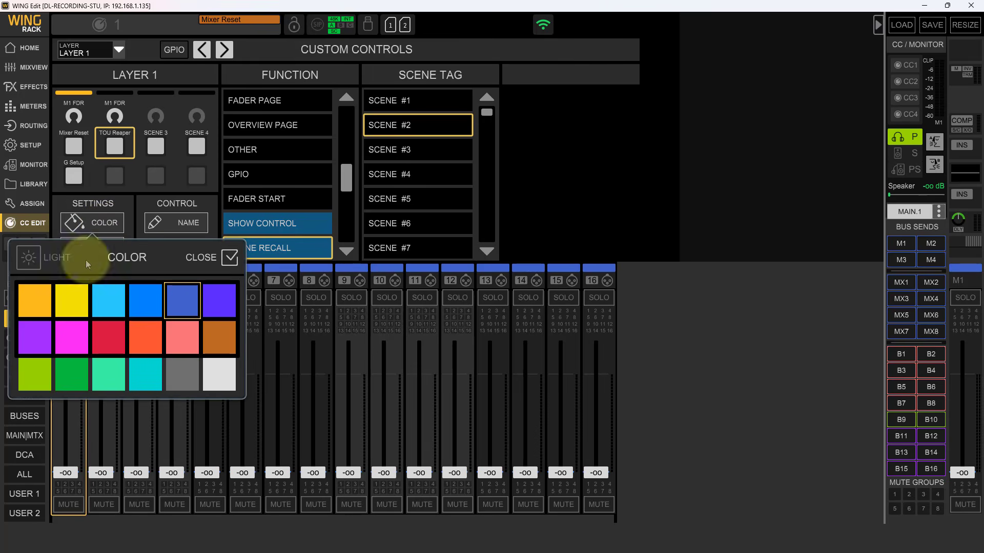
{"action": "left_click", "coordinate": [60, 306]}
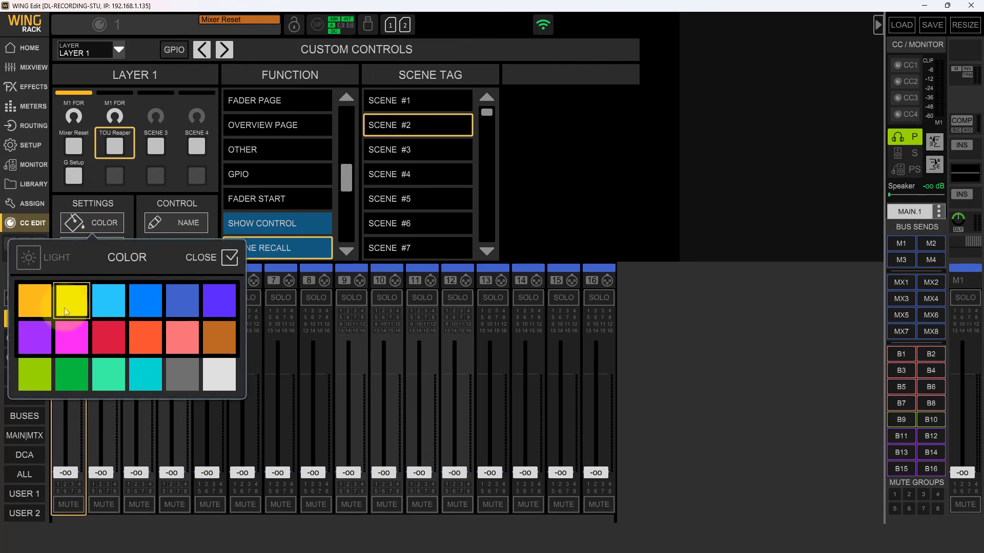
{"action": "left_click", "coordinate": [230, 257]}
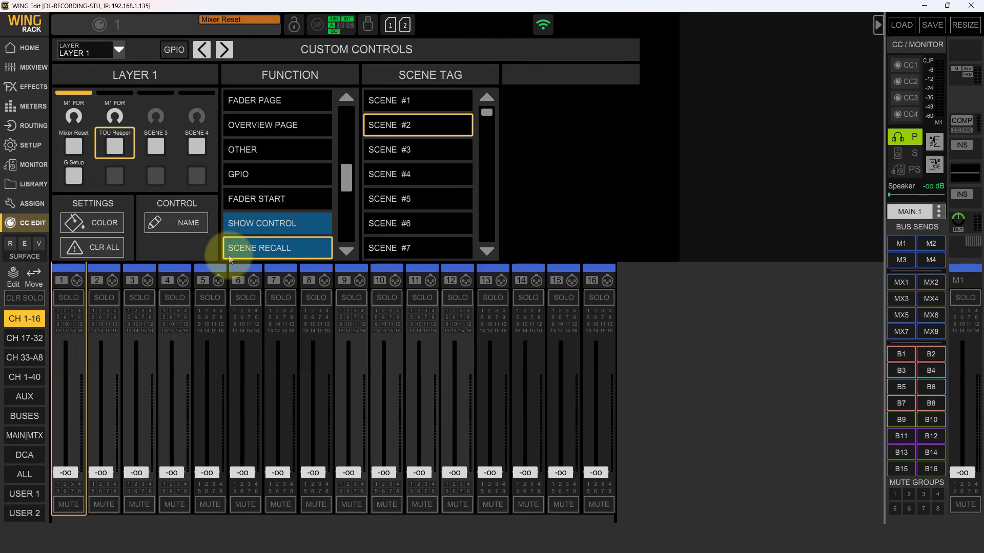
{"action": "left_click", "coordinate": [105, 223]}
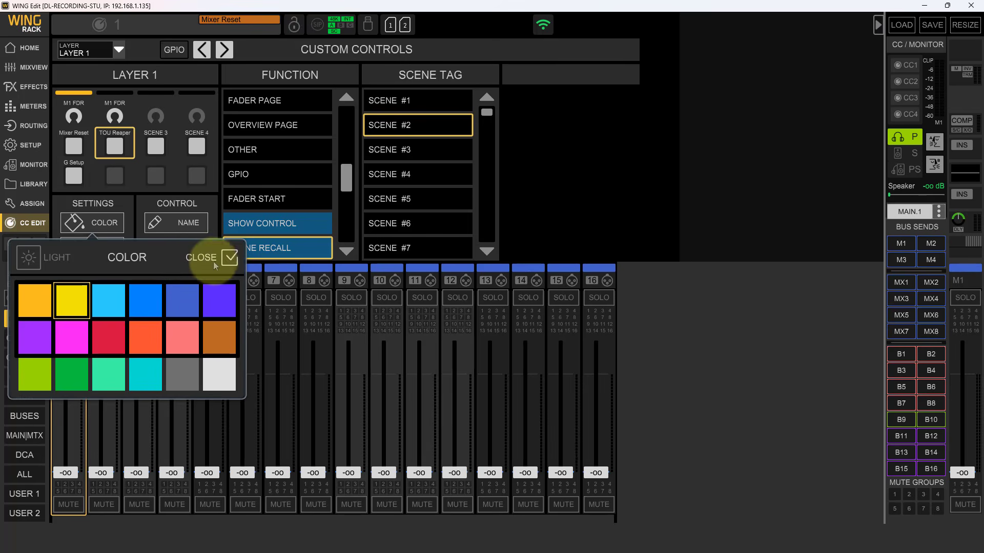
{"action": "left_click", "coordinate": [34, 255]}
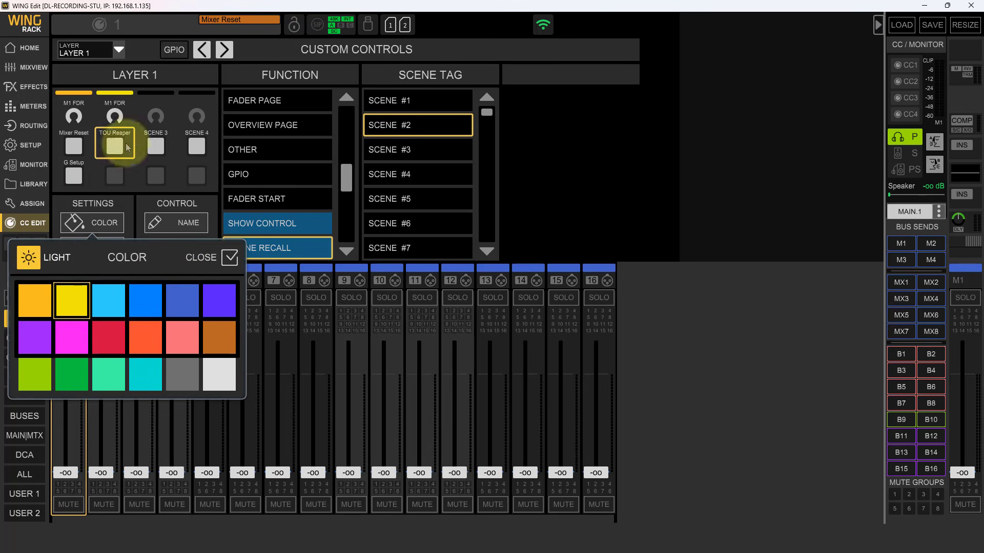
{"action": "left_click", "coordinate": [229, 257]}
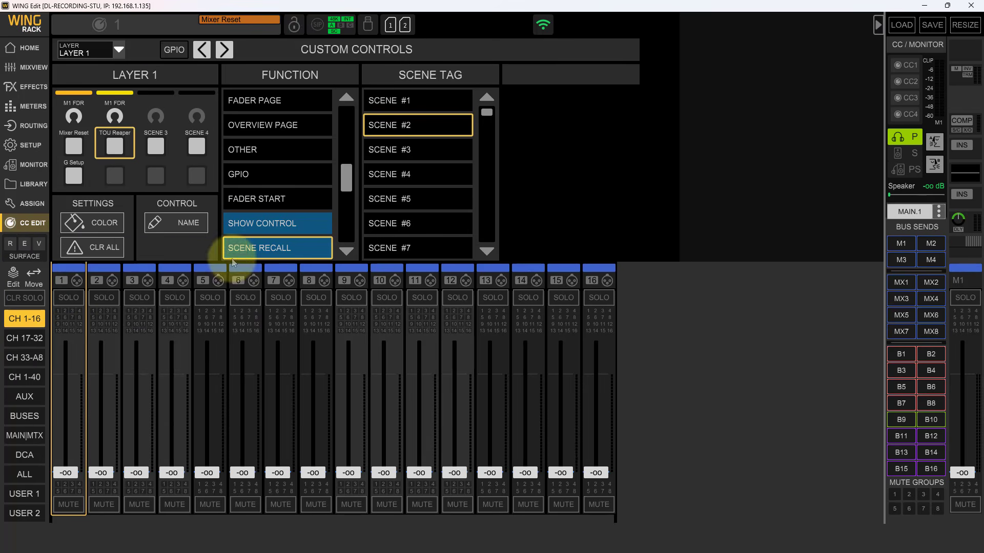
- Assign the third knob of Layer 1 to the FADER function for channel M1
{"action": "left_click", "coordinate": [155, 147]}
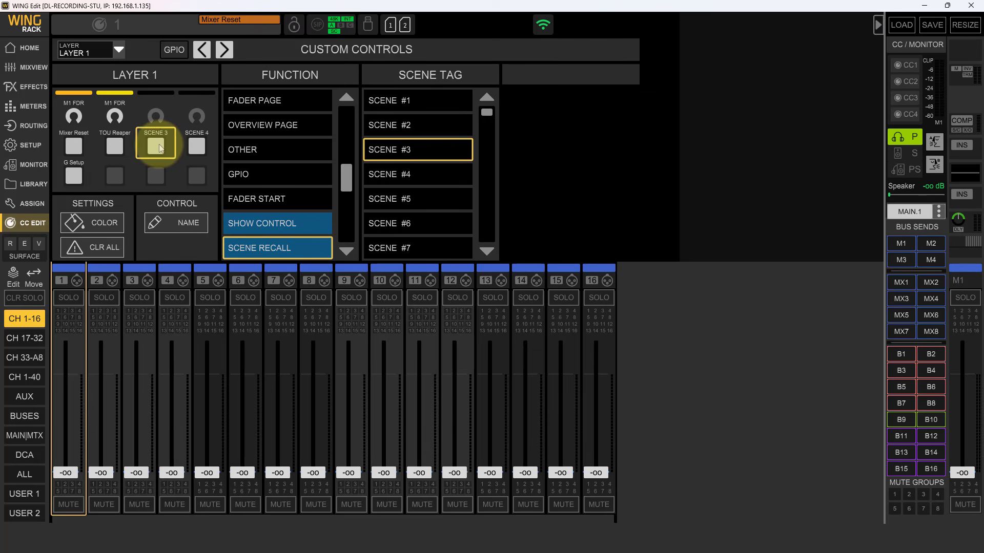
{"action": "left_click", "coordinate": [155, 116]}
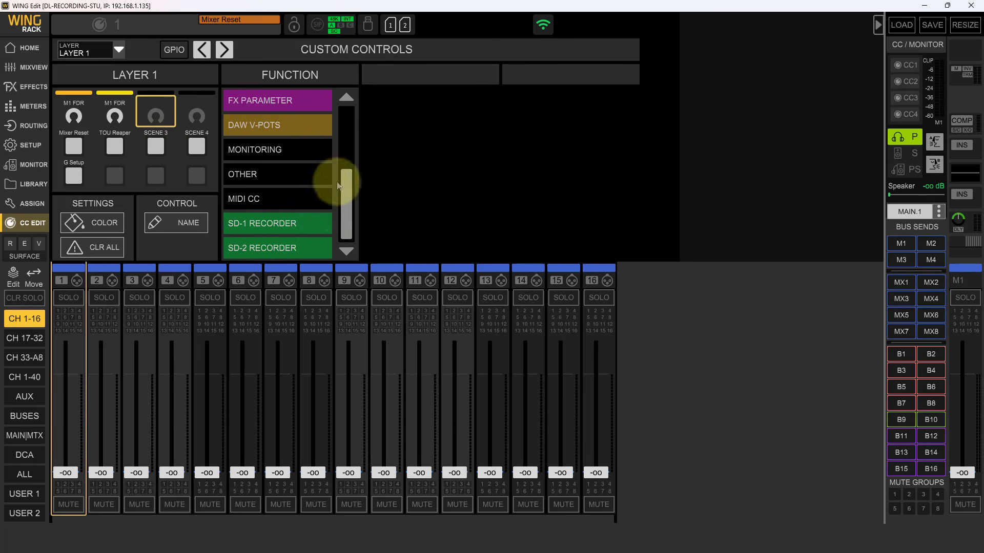
{"action": "left_click_drag", "start_coordinate": [345, 192], "coordinate": [340, 125]}
{"action": "left_click", "coordinate": [284, 124]}
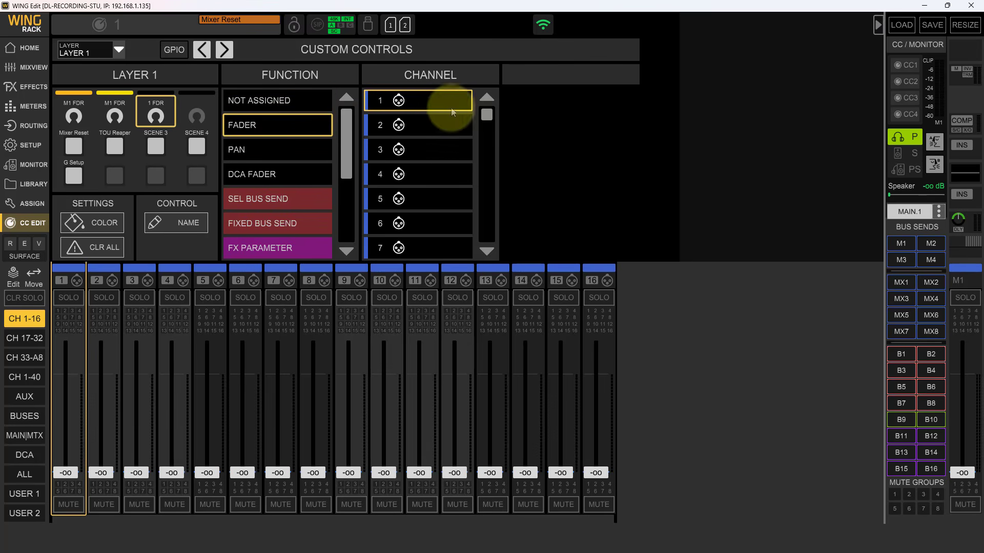
{"action": "left_click_drag", "start_coordinate": [487, 114], "coordinate": [494, 222]}
{"action": "left_click", "coordinate": [441, 199]}
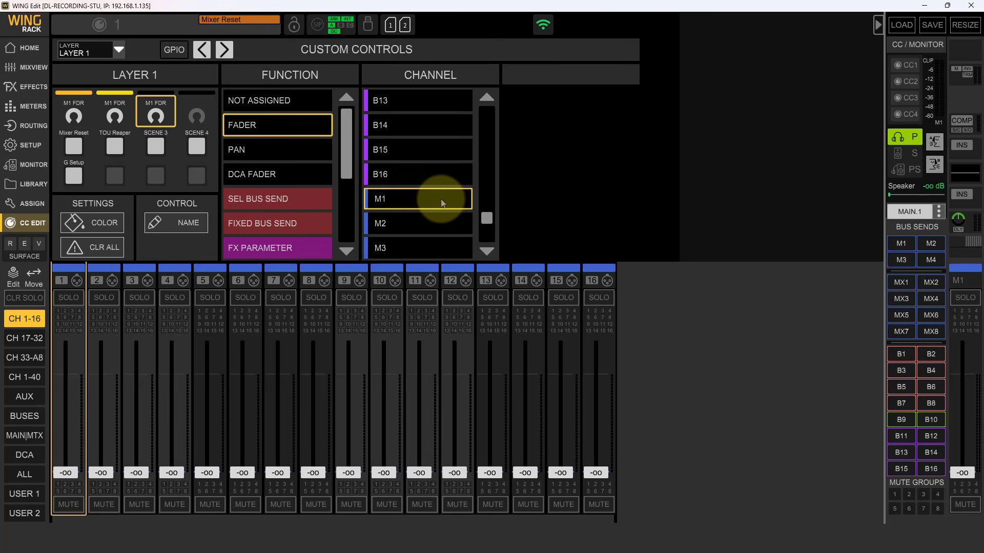
- Rename the SCENE 3 button to "TTTTC Mastered"
{"action": "left_click", "coordinate": [156, 146]}
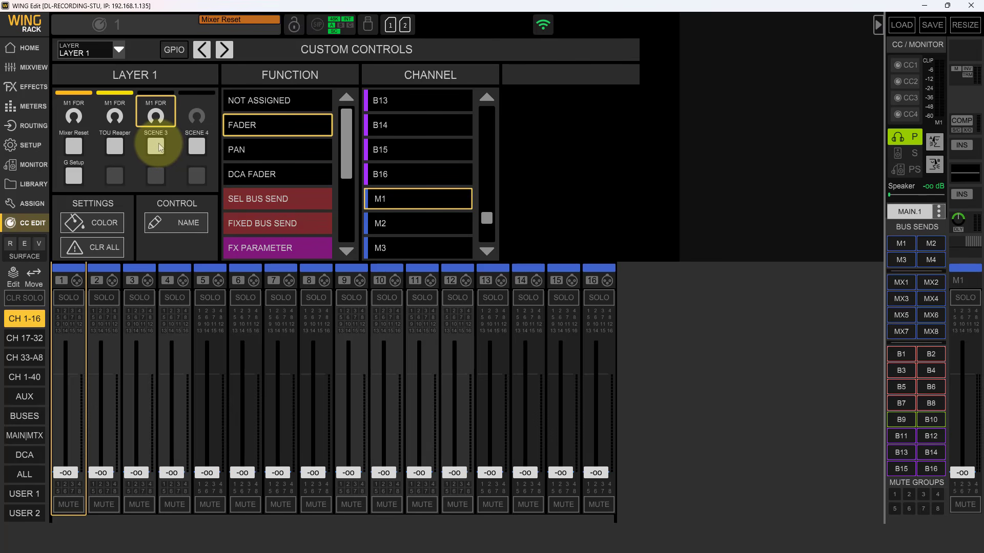
{"action": "left_click", "coordinate": [120, 51]}
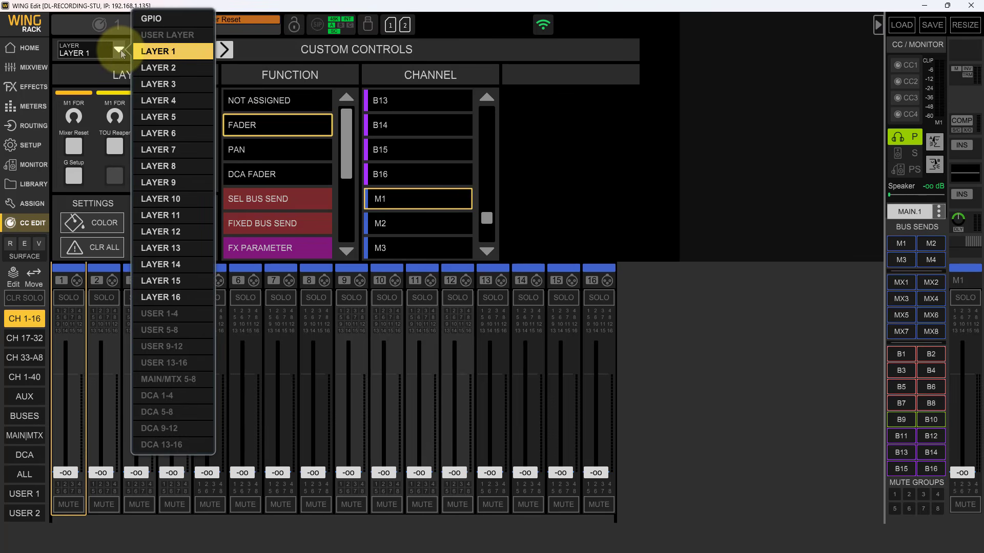
{"action": "left_click", "coordinate": [120, 52]}
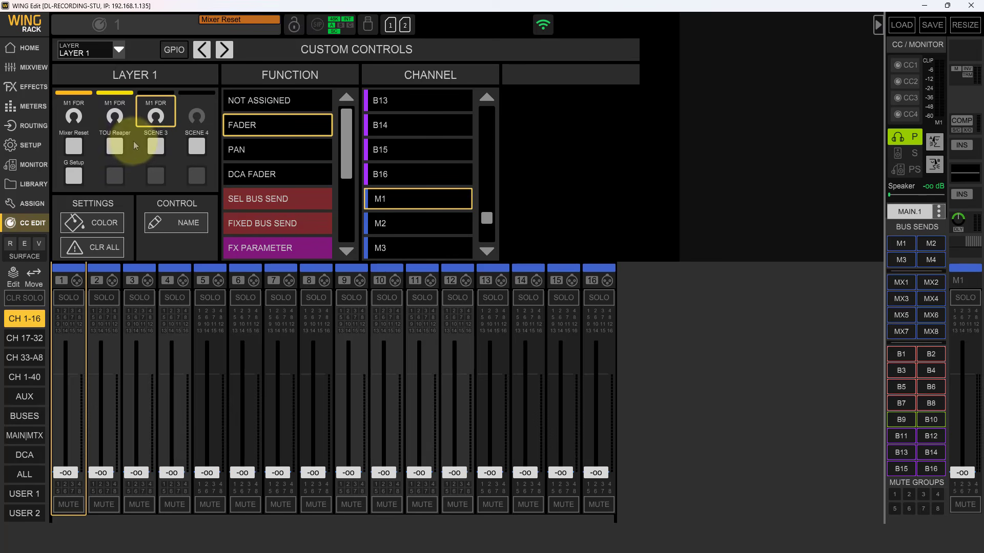
{"action": "left_click", "coordinate": [156, 147]}
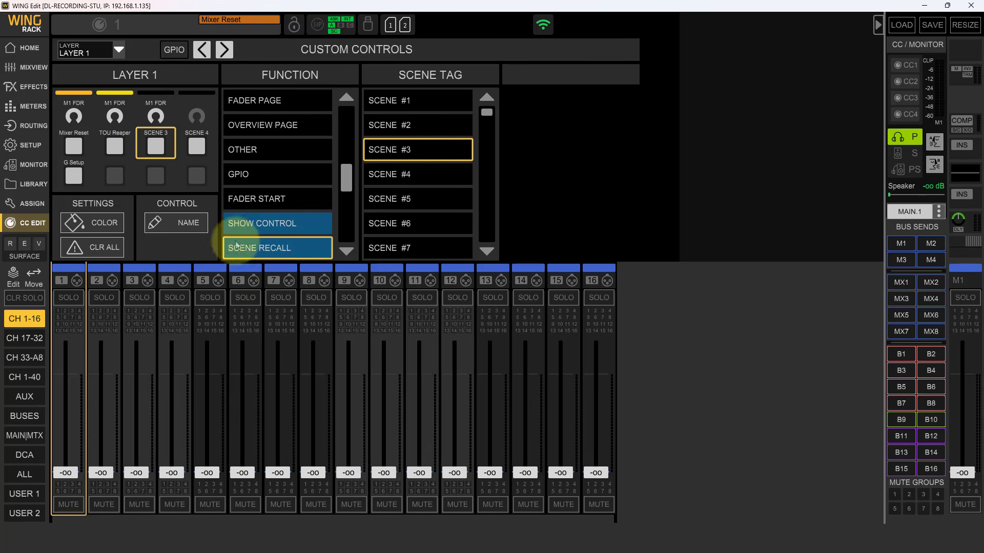
{"action": "left_click", "coordinate": [185, 223]}
{"action": "type", "text": "T"}
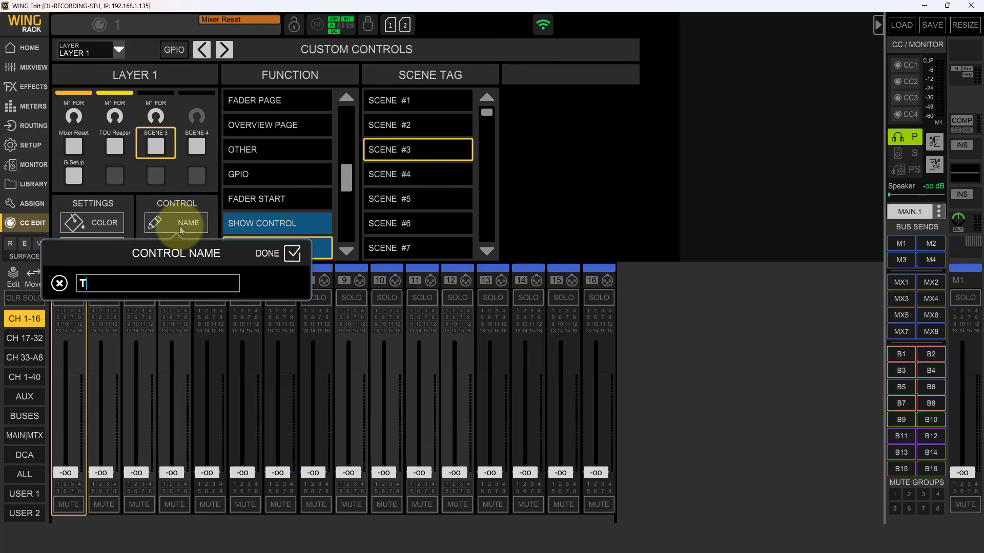
{"action": "type", "text": "TTTC Mastered"}
{"action": "left_click", "coordinate": [292, 253]}
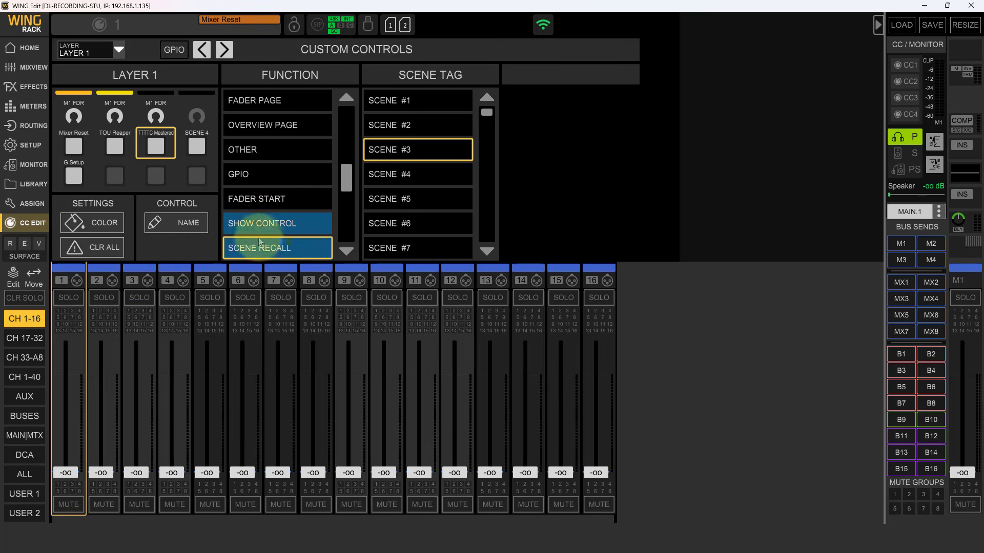
- Assign the fourth knob of Layer 1 to the FADER function for channel M1
{"action": "left_click", "coordinate": [196, 147]}
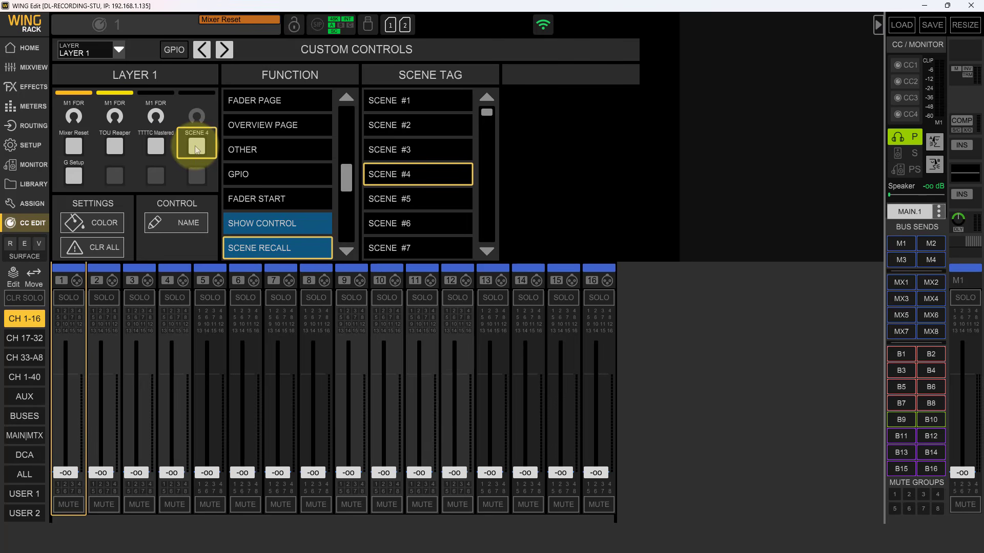
{"action": "left_click", "coordinate": [197, 116]}
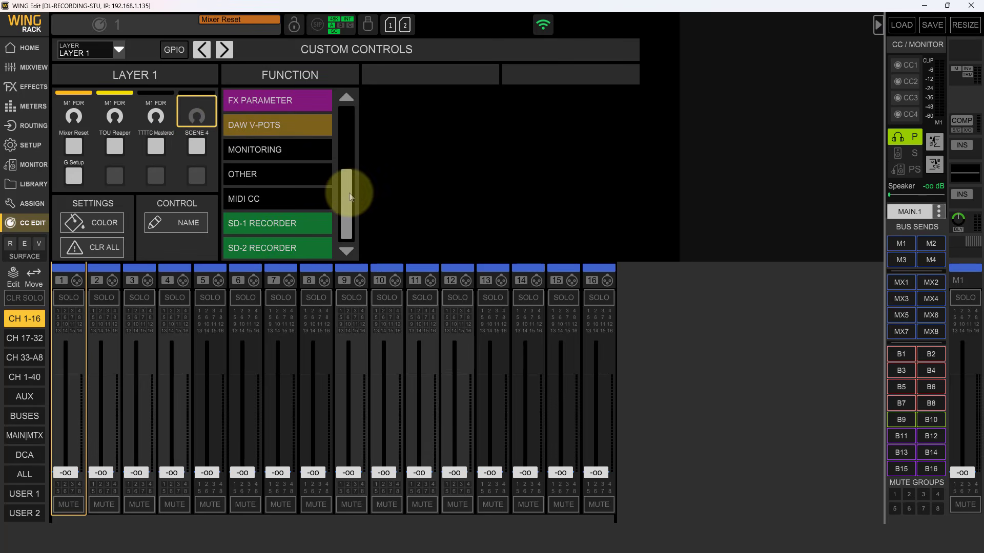
{"action": "left_click_drag", "start_coordinate": [345, 188], "coordinate": [331, 133]}
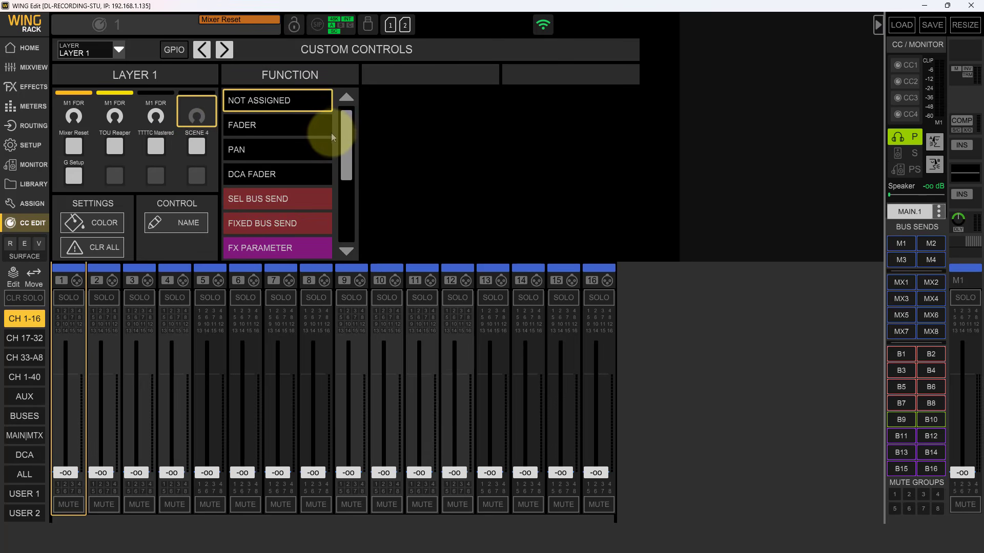
{"action": "left_click", "coordinate": [272, 125]}
{"action": "left_click_drag", "start_coordinate": [486, 117], "coordinate": [487, 221]}
{"action": "left_click", "coordinate": [400, 150]}
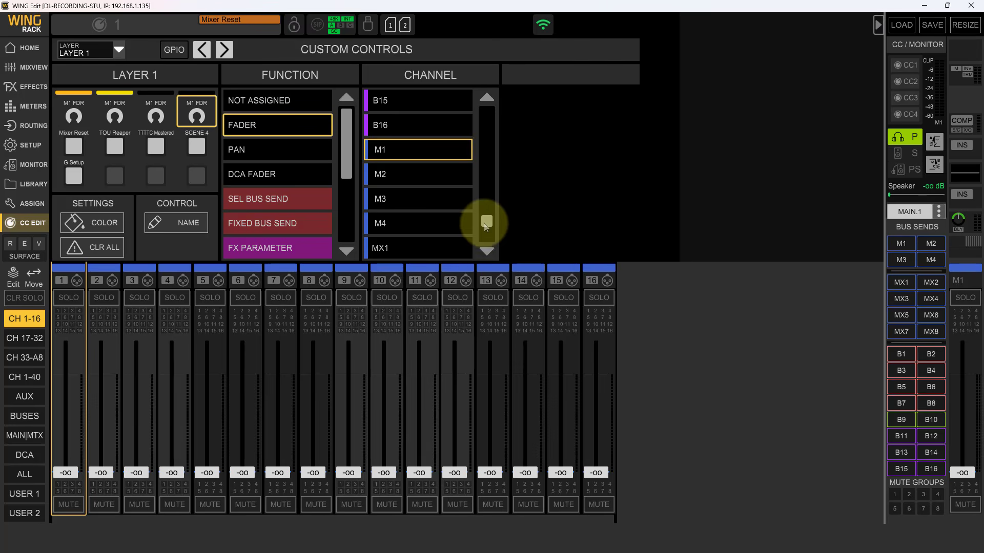
{"action": "left_click_drag", "start_coordinate": [487, 221], "coordinate": [472, 107]}
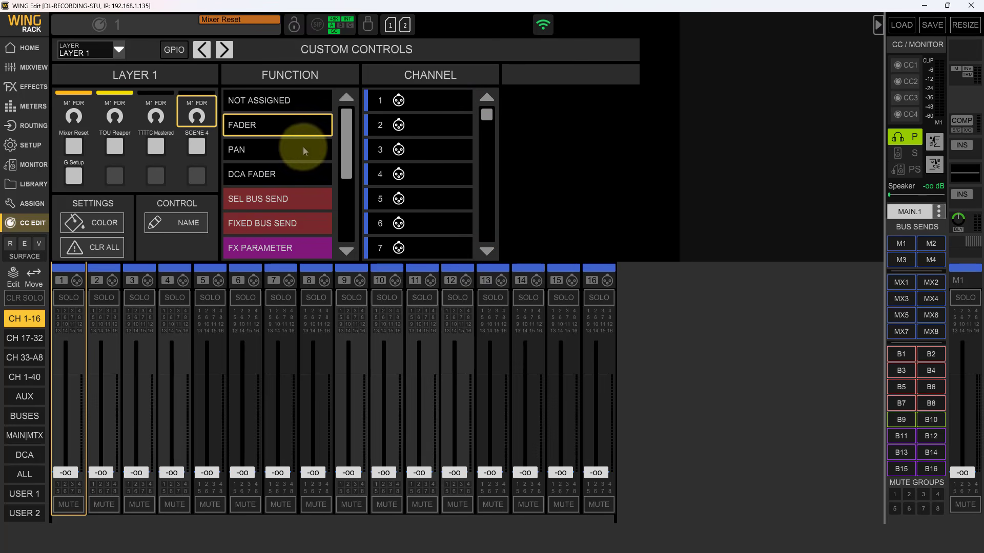
- Rename the SCENE 4 button to "WLive Card"
{"action": "left_click", "coordinate": [195, 148]}
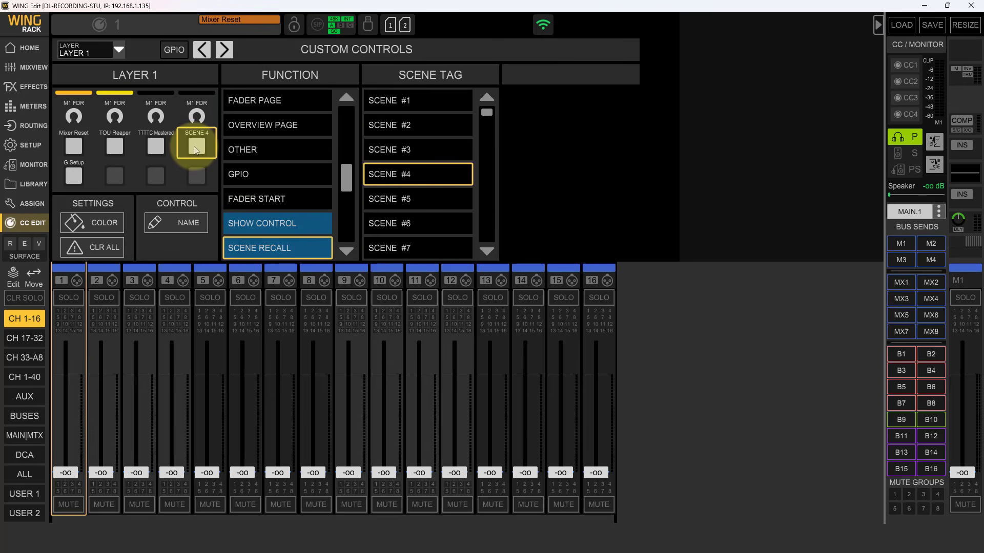
{"action": "left_click", "coordinate": [183, 224]}
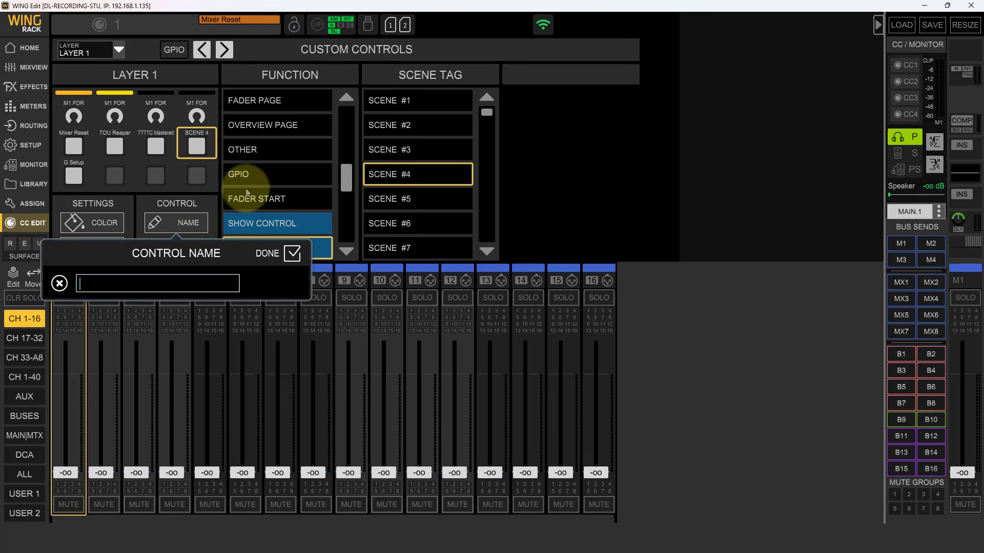
{"action": "type", "text": "WLive Card"}
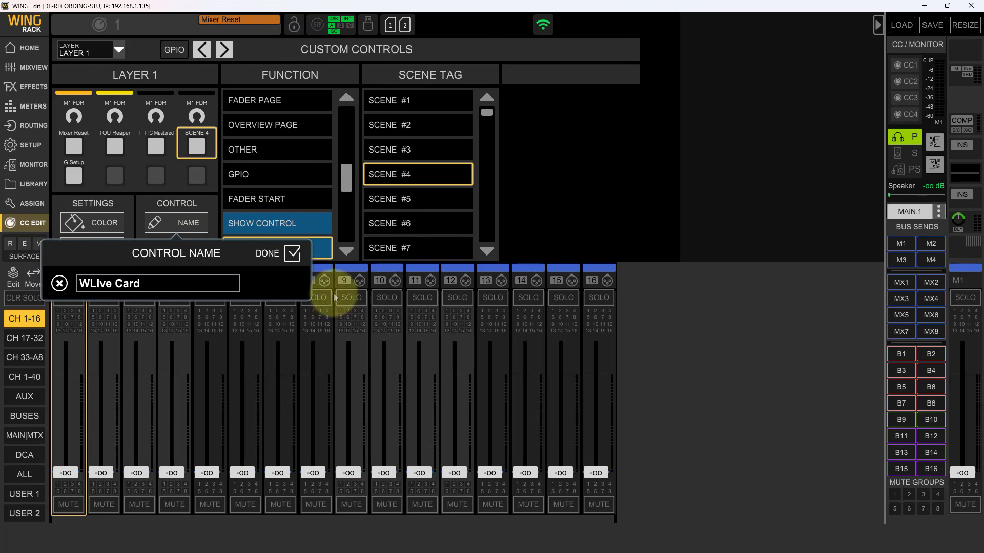
{"action": "left_click", "coordinate": [293, 253]}
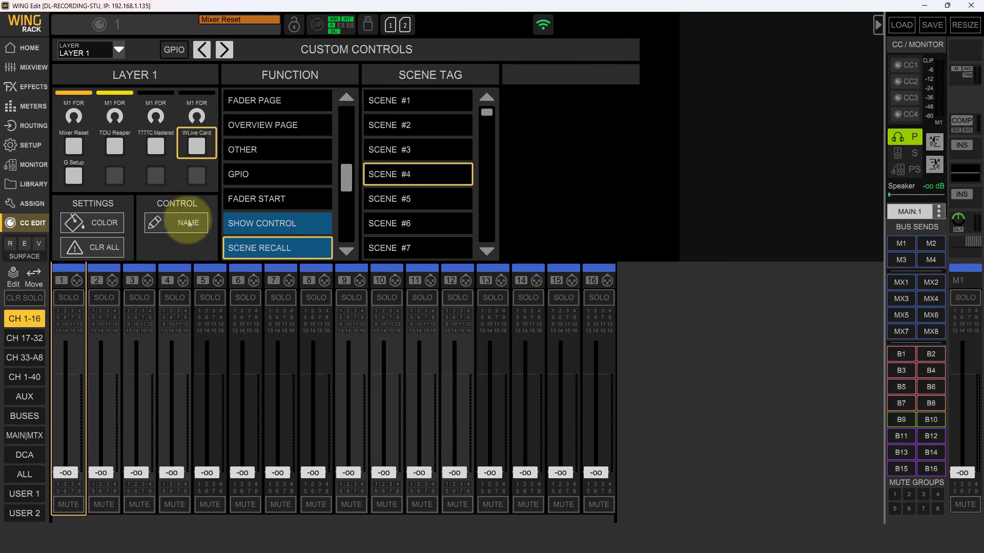
- Set the color of the third knob's column to light blue and turn its light on
{"action": "left_click", "coordinate": [92, 225]}
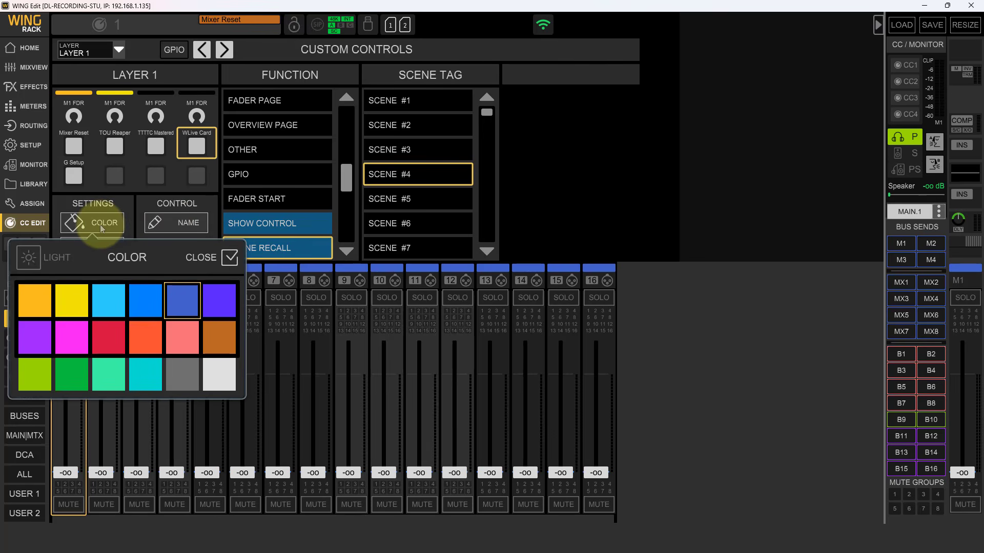
{"action": "left_click", "coordinate": [155, 110]}
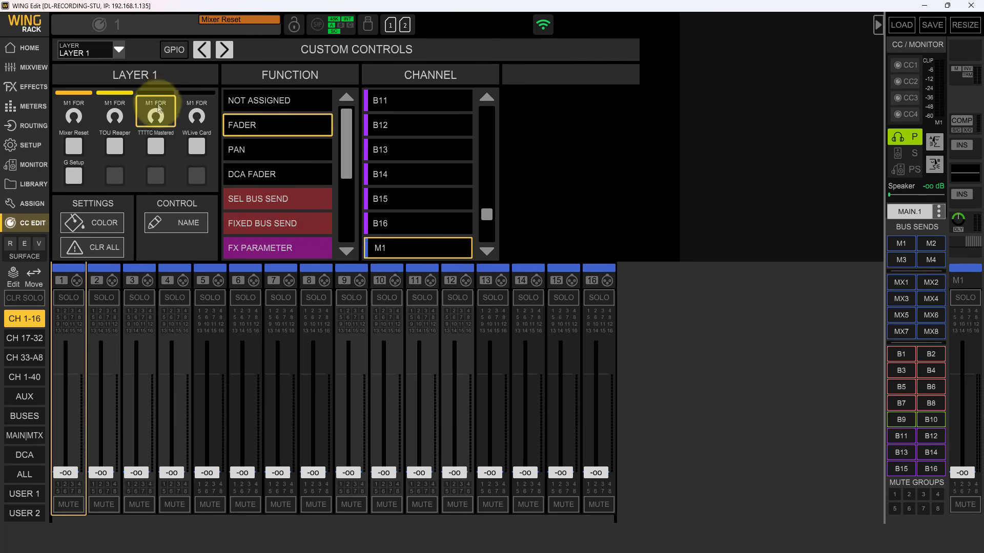
{"action": "left_click", "coordinate": [95, 223]}
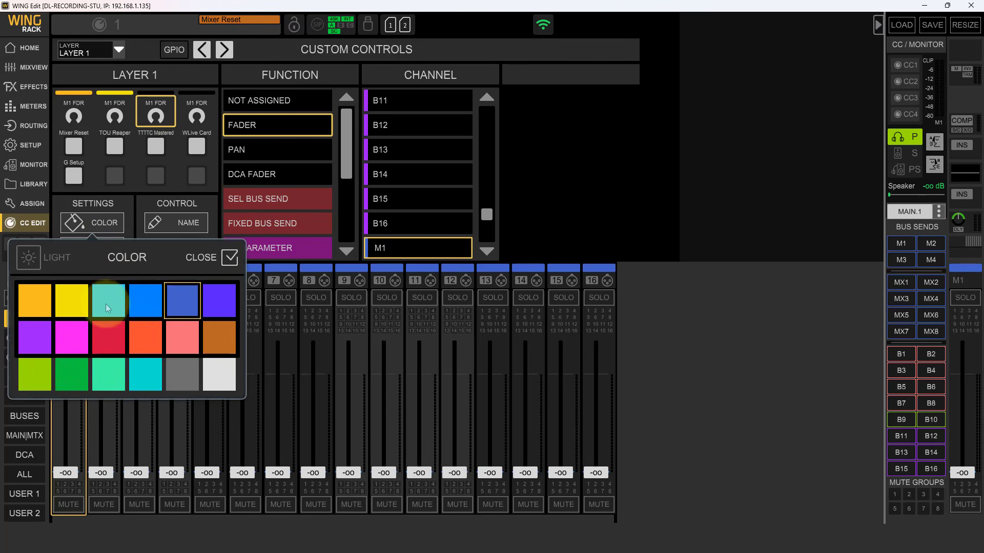
{"action": "left_click", "coordinate": [28, 258]}
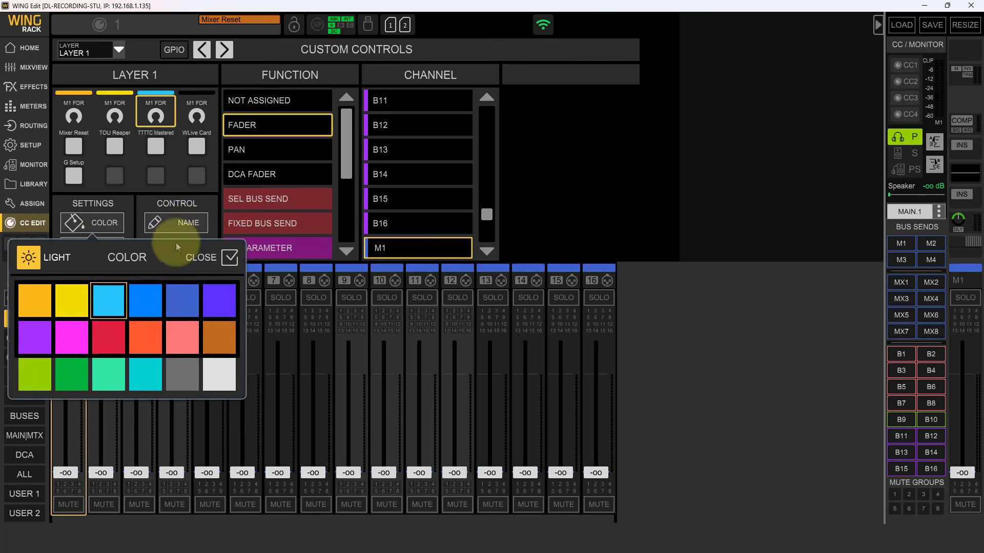
{"action": "left_click", "coordinate": [226, 259]}
- Set the color of the fourth knob's column to bright blue and turn its light on
{"action": "left_click", "coordinate": [196, 116]}
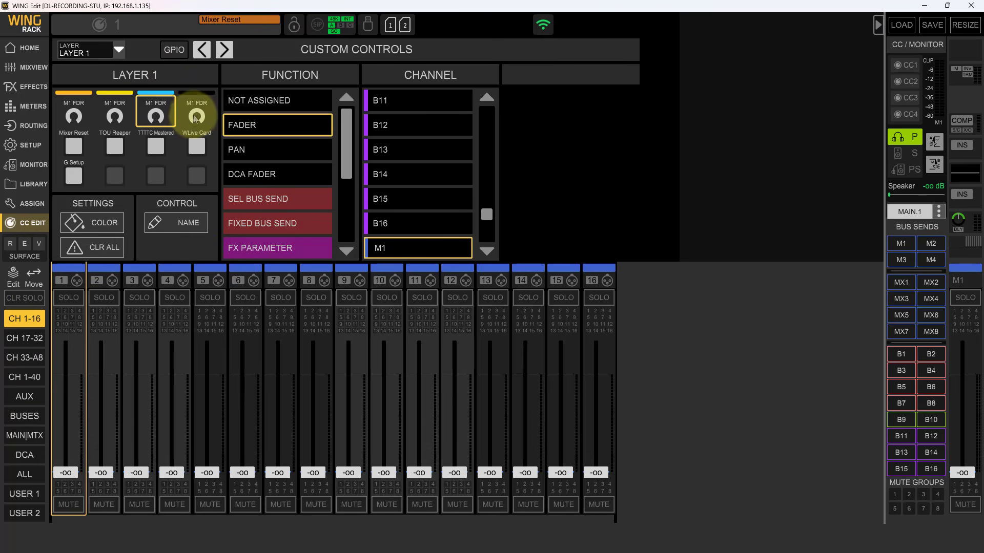
{"action": "left_click", "coordinate": [98, 222]}
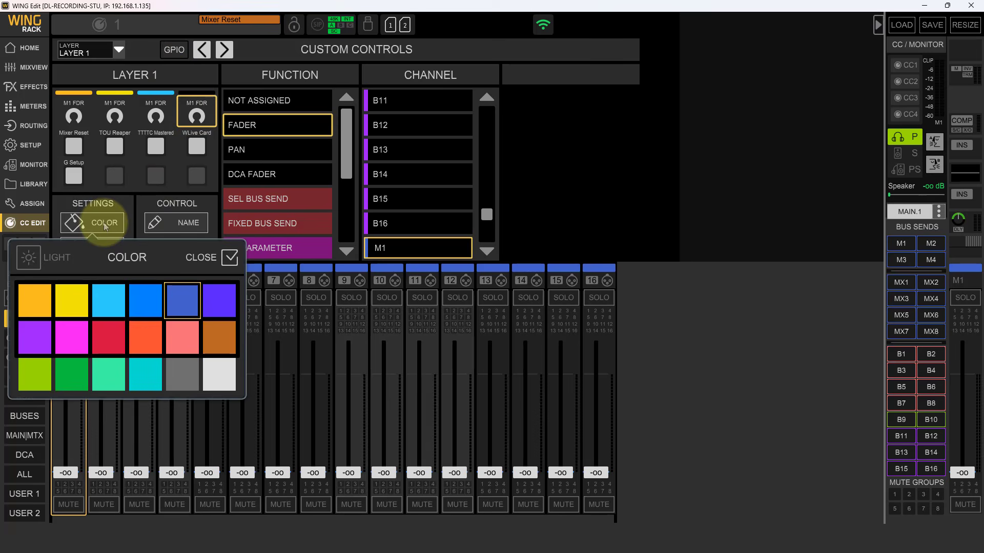
{"action": "left_click", "coordinate": [143, 299]}
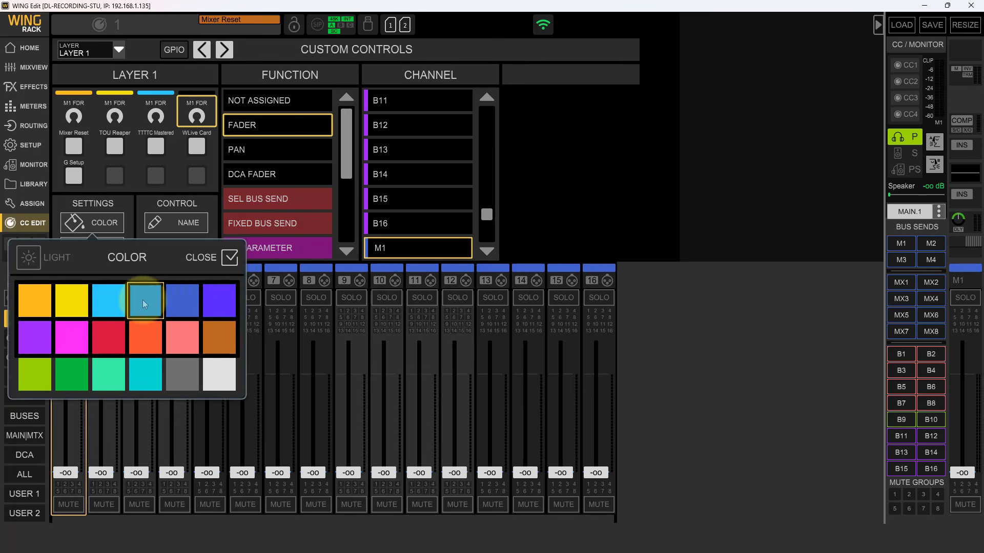
{"action": "left_click", "coordinate": [38, 256]}
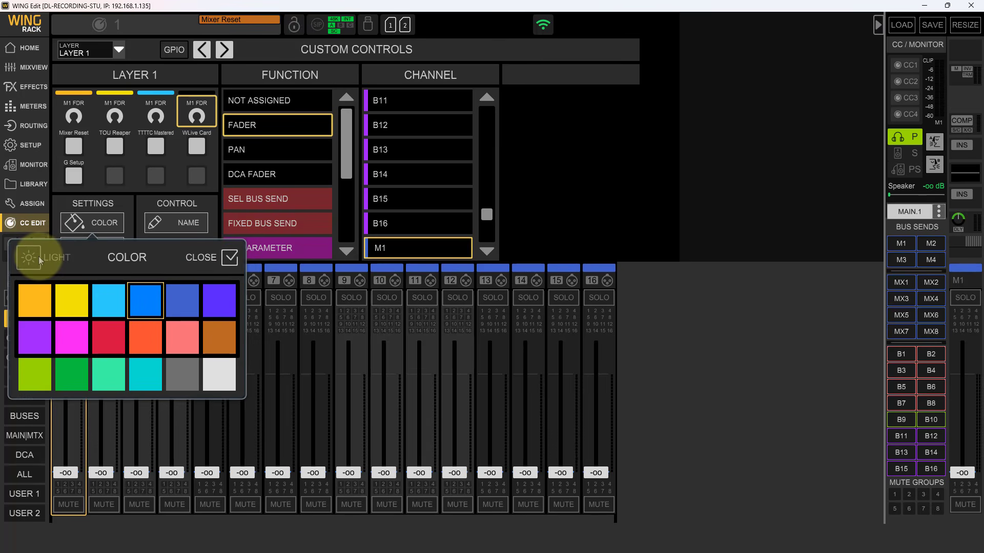
{"action": "left_click", "coordinate": [229, 258]}
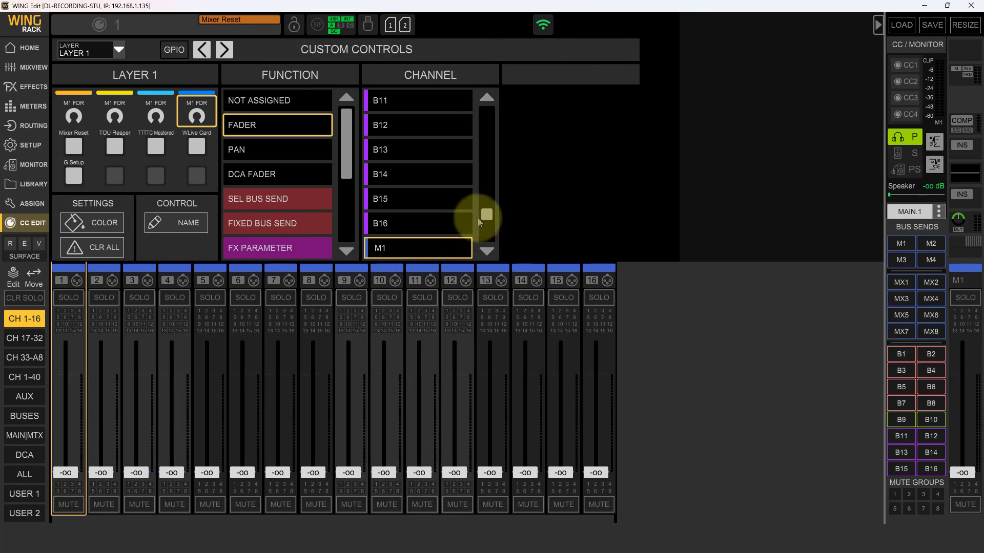
{"action": "left_click_drag", "start_coordinate": [484, 216], "coordinate": [465, 105]}
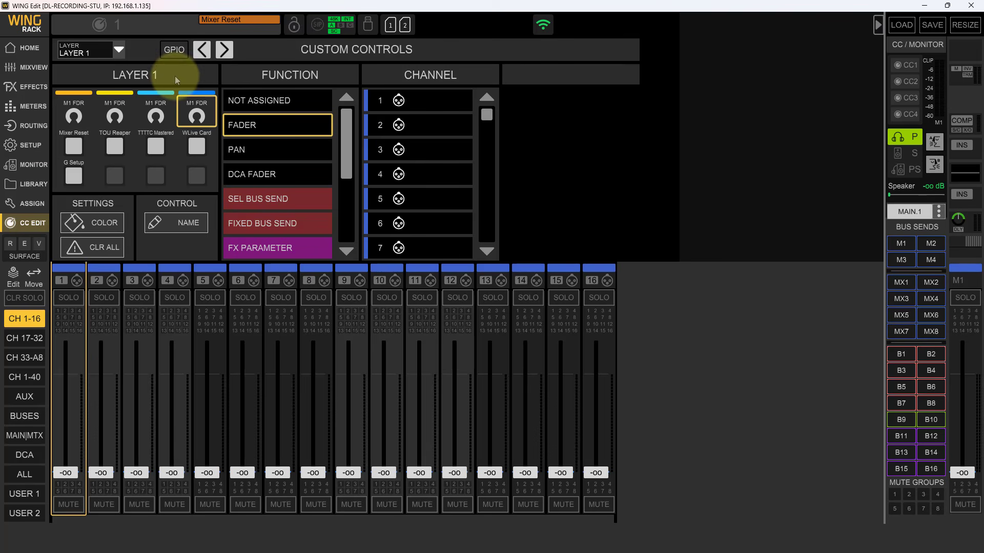
- Update the Mixer Reset snapshot in the library with the current custom control settings
{"action": "left_click", "coordinate": [32, 187]}
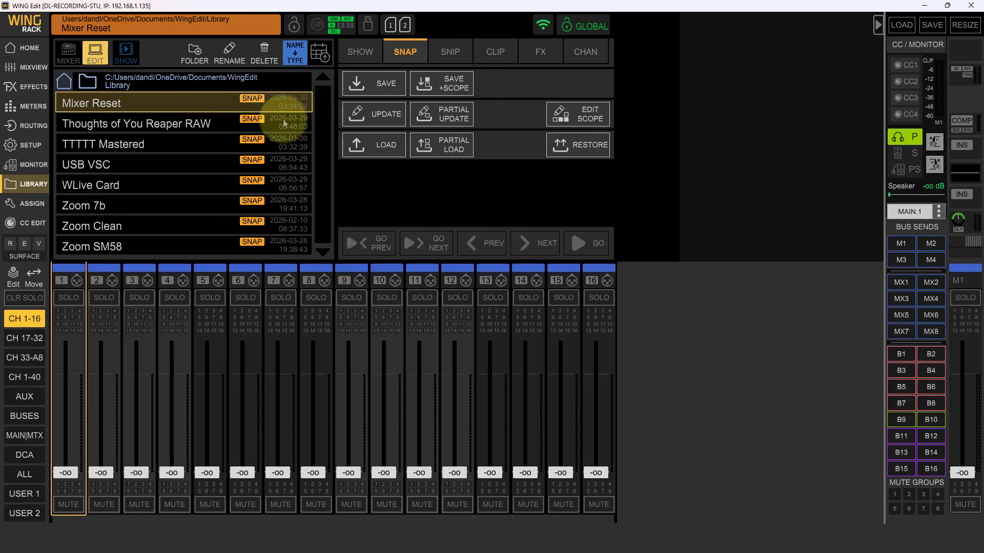
{"action": "left_click", "coordinate": [378, 114]}
{"action": "left_click", "coordinate": [399, 190]}
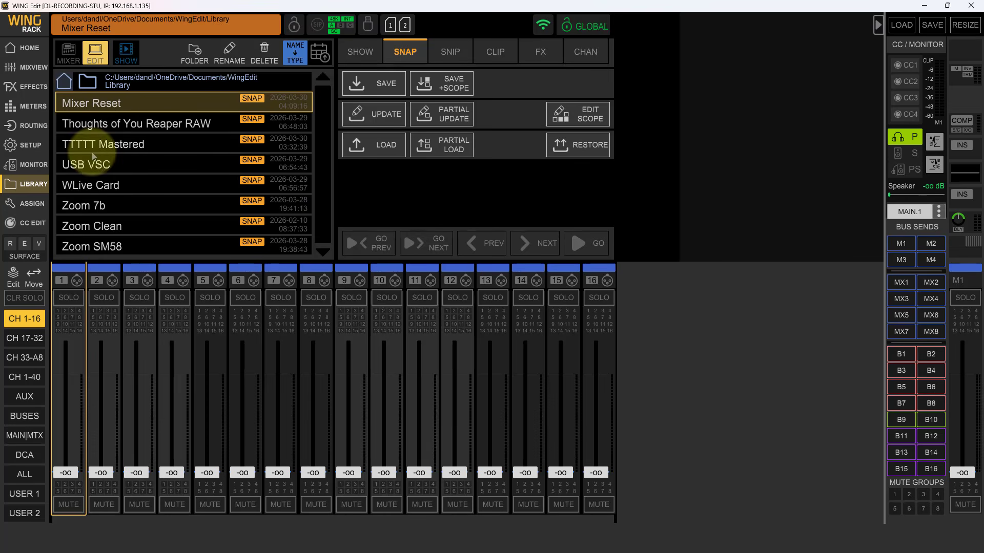
- Load the Thoughts of You Reaper RAW snapshot and open its custom controls for editing
{"action": "left_click", "coordinate": [126, 128]}
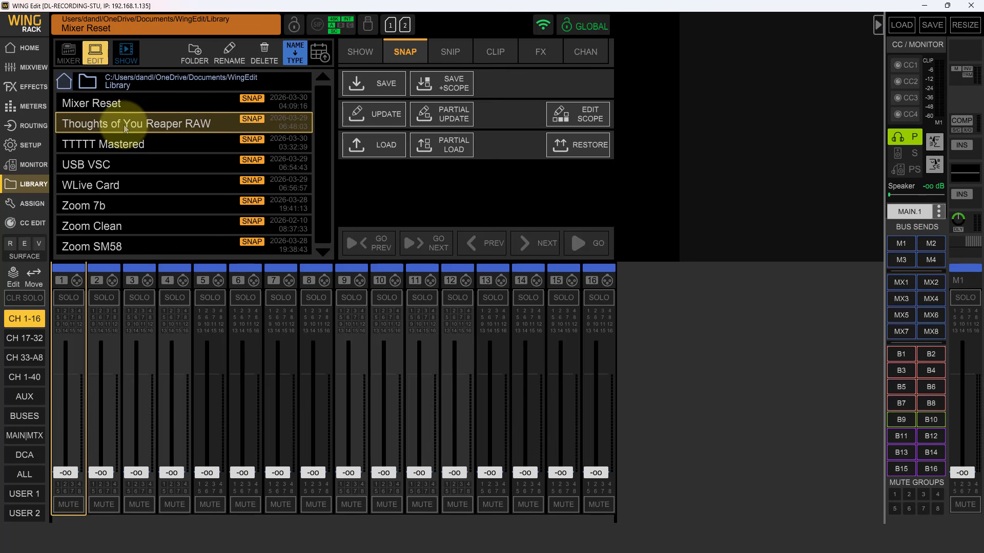
{"action": "left_click", "coordinate": [376, 143]}
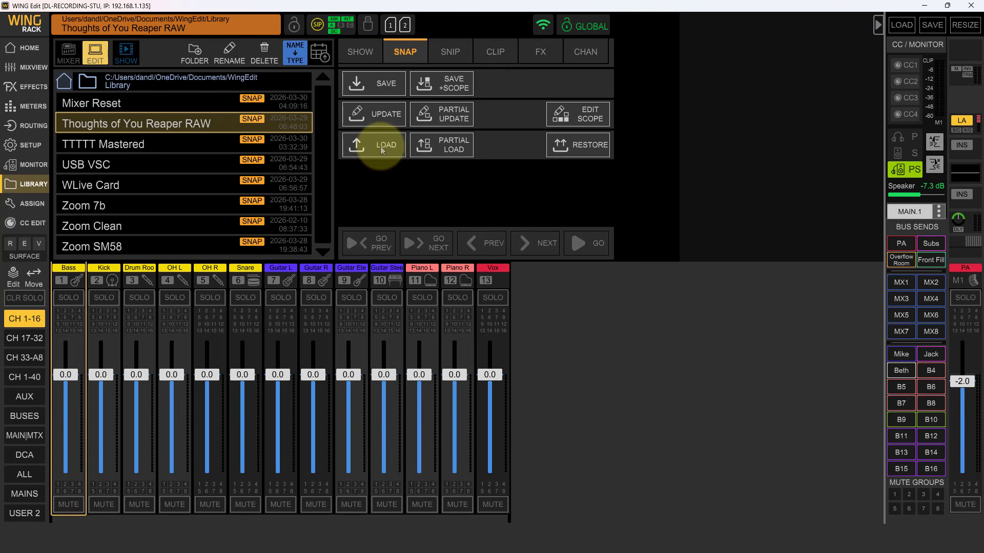
{"action": "left_click", "coordinate": [28, 223]}
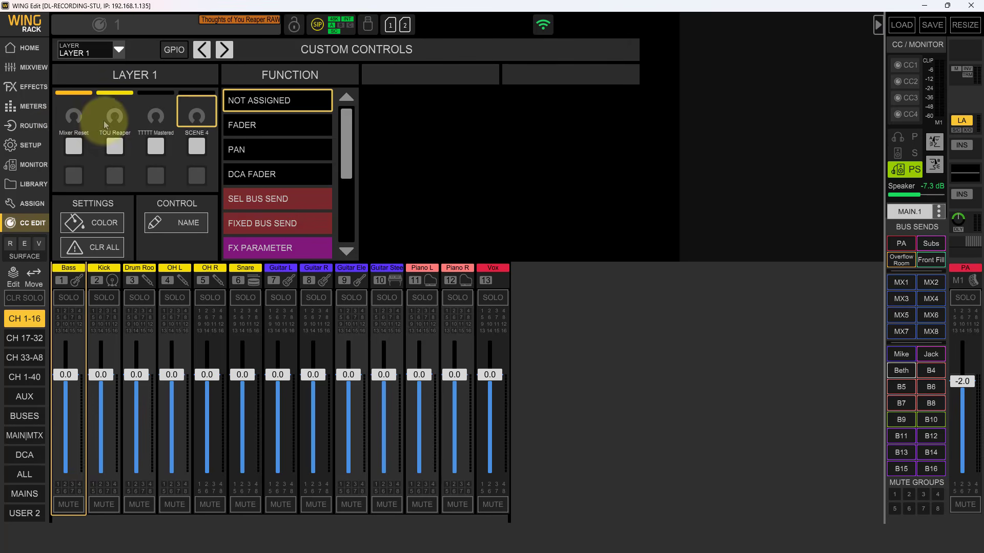
- Set the third knob's column color to light blue in this snapshot's Layer 1 and turn its light on
{"action": "left_click", "coordinate": [157, 119]}
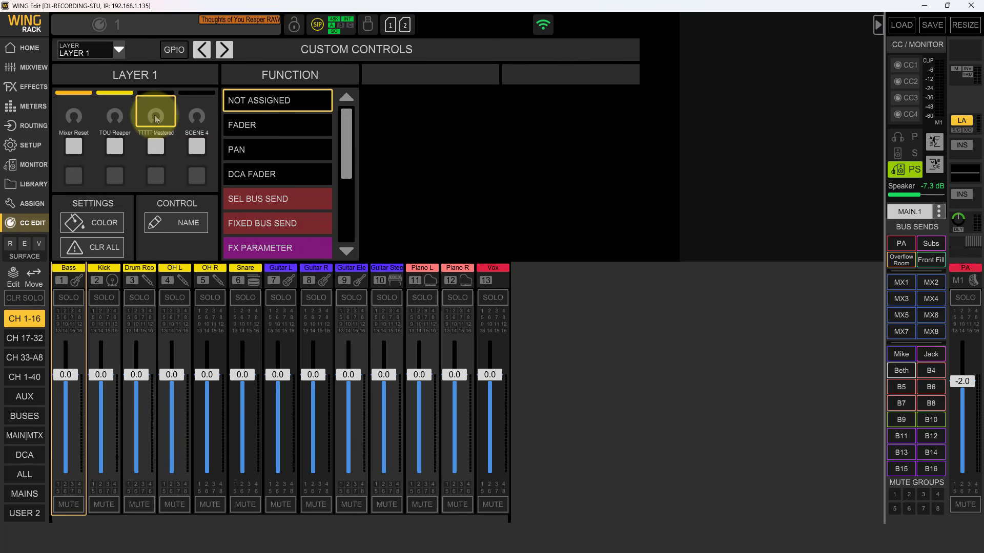
{"action": "left_click", "coordinate": [99, 221]}
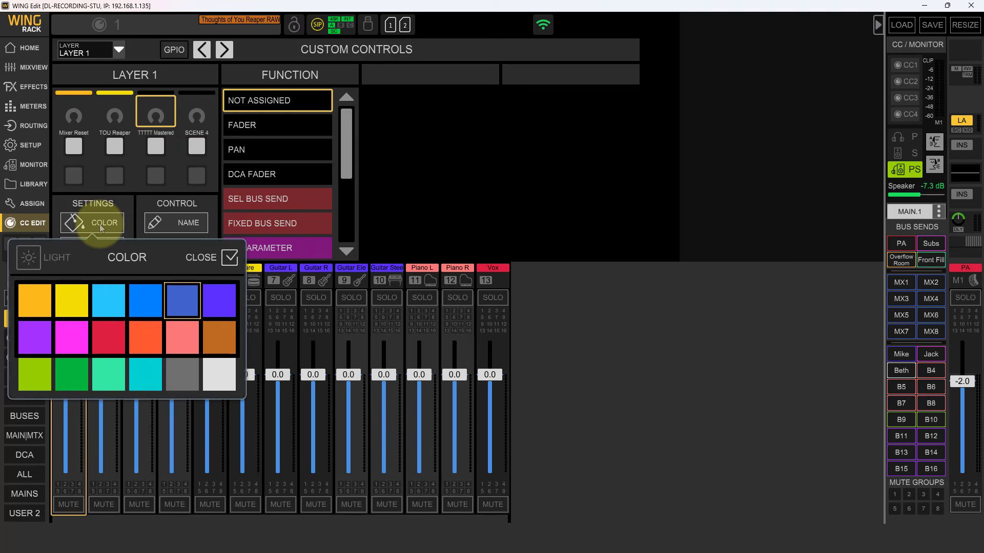
{"action": "left_click", "coordinate": [107, 301]}
{"action": "left_click", "coordinate": [28, 257]}
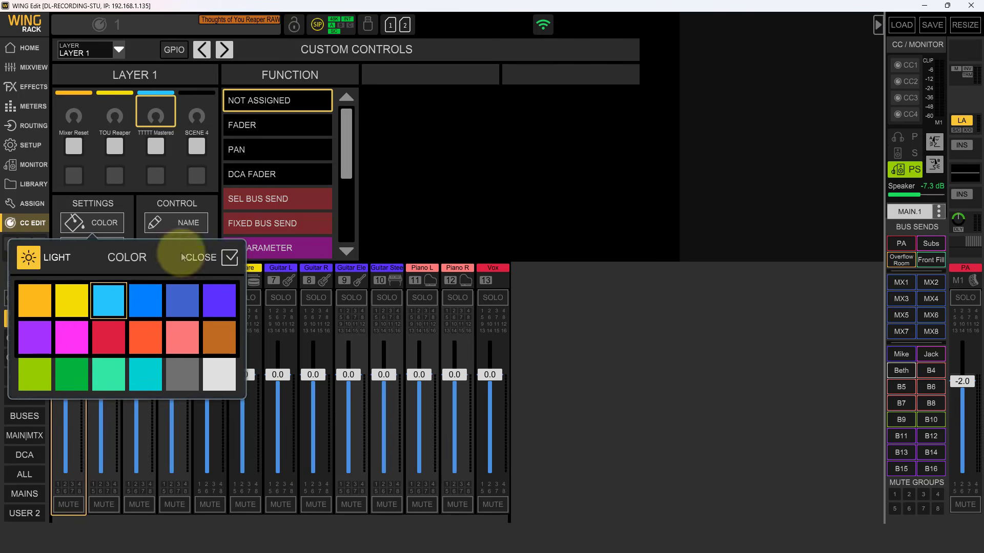
{"action": "left_click", "coordinate": [225, 258]}
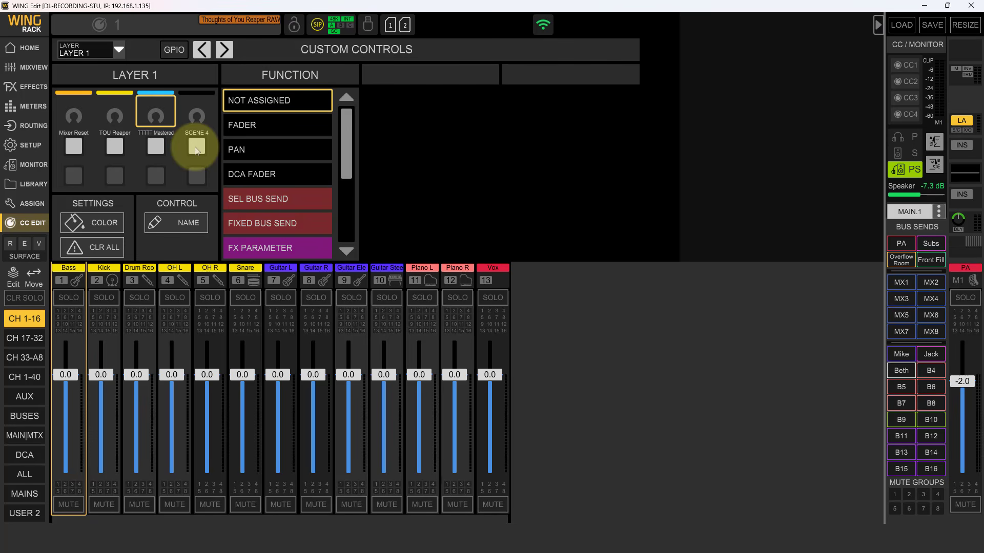
- Rename the fourth column's SCENE 4 recall button to "WLive Card"
{"action": "left_click", "coordinate": [197, 147]}
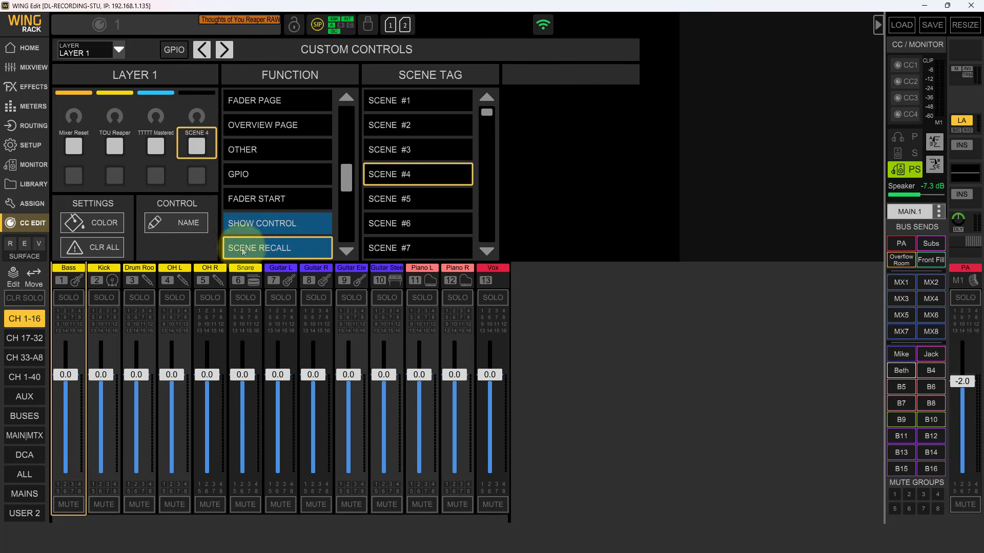
{"action": "left_click", "coordinate": [188, 221]}
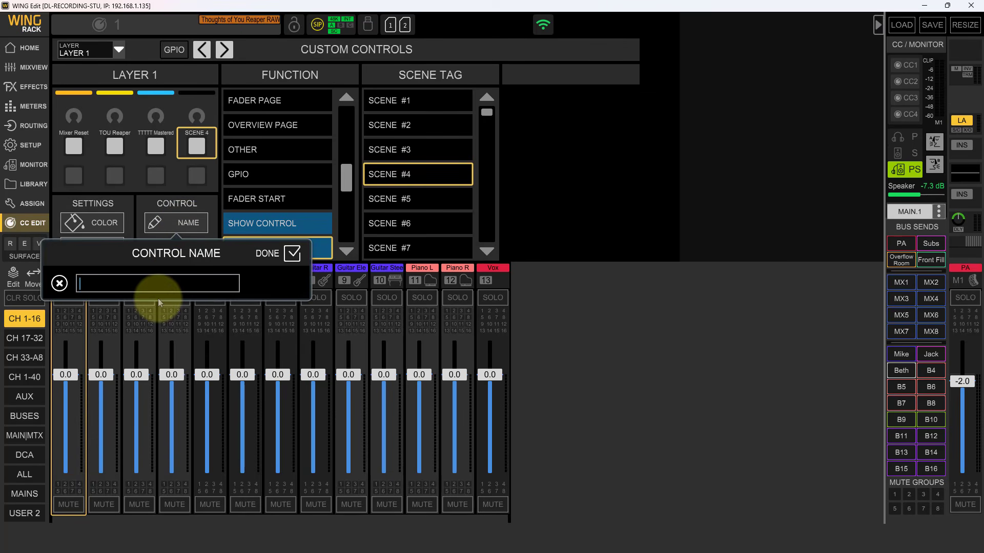
{"action": "type", "text": "WLive Card"}
{"action": "left_click", "coordinate": [293, 253]}
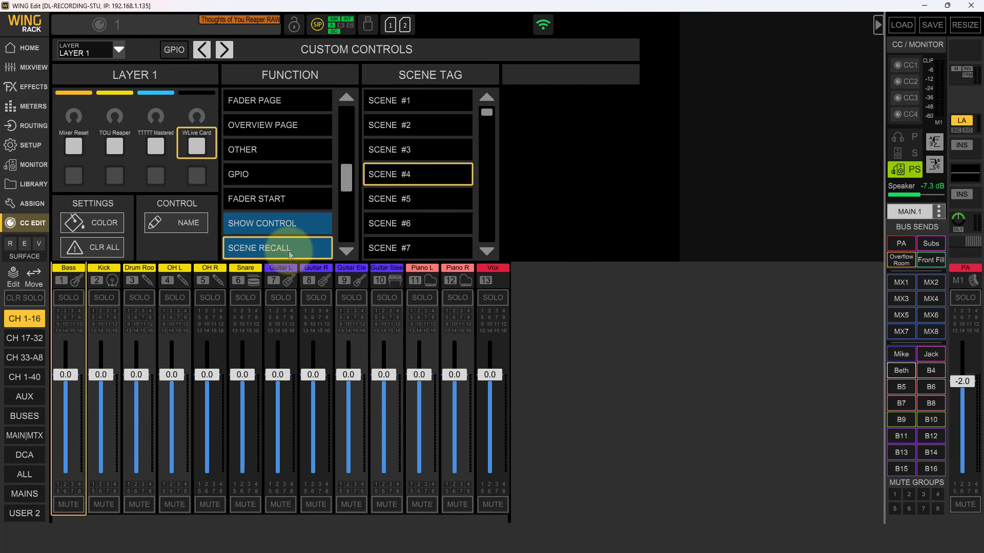
- Set the fourth knob's column color to bright blue and turn its light on
{"action": "left_click", "coordinate": [195, 99]}
{"action": "left_click", "coordinate": [101, 224]}
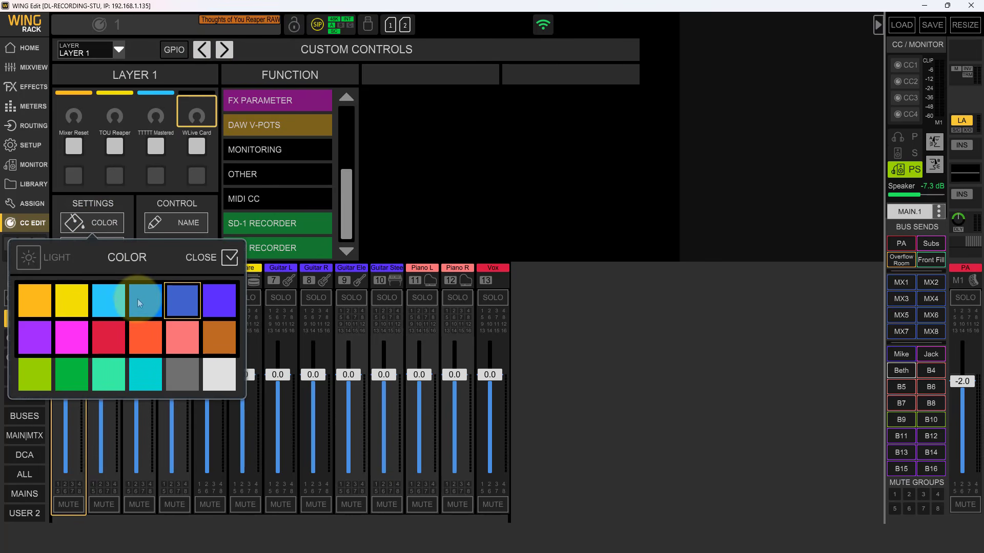
{"action": "left_click", "coordinate": [137, 299]}
{"action": "left_click", "coordinate": [29, 261]}
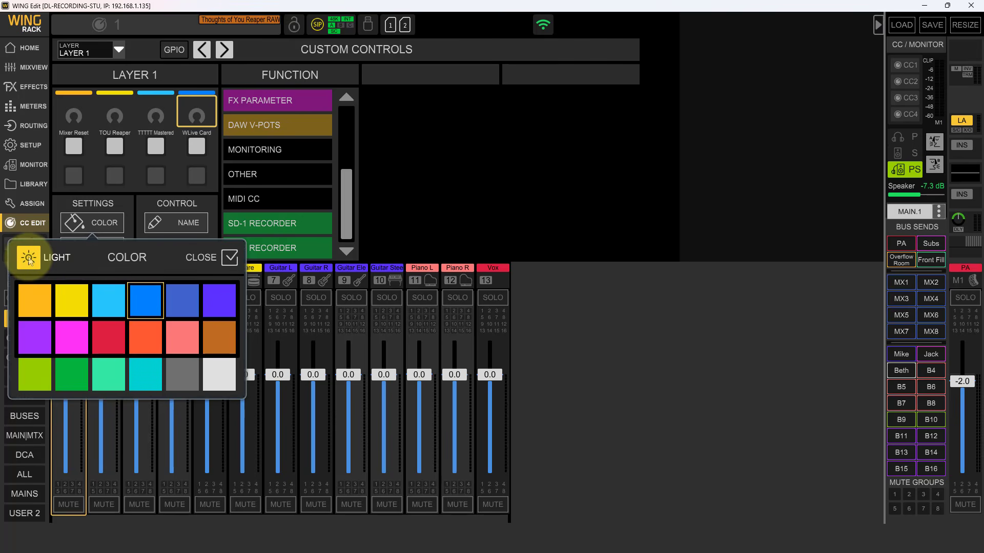
{"action": "left_click", "coordinate": [228, 258]}
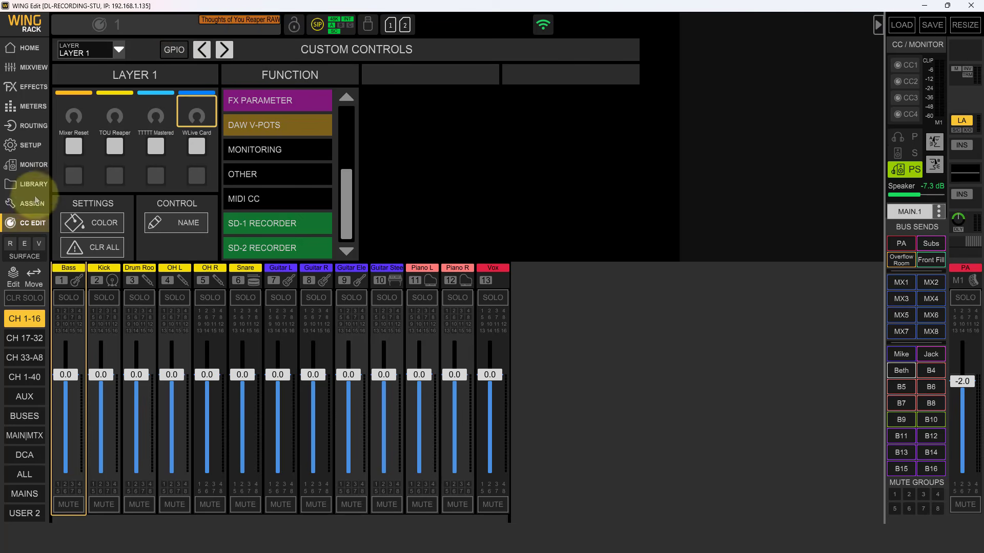
- Update the Thoughts of You Reaper RAW snapshot in the library with the current custom control settings
{"action": "left_click", "coordinate": [33, 186]}
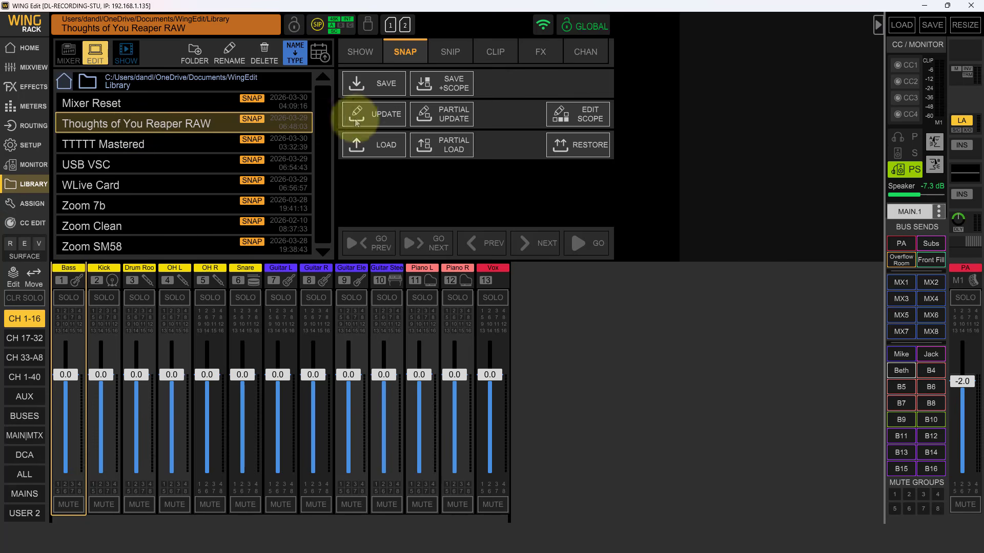
{"action": "left_click", "coordinate": [372, 114]}
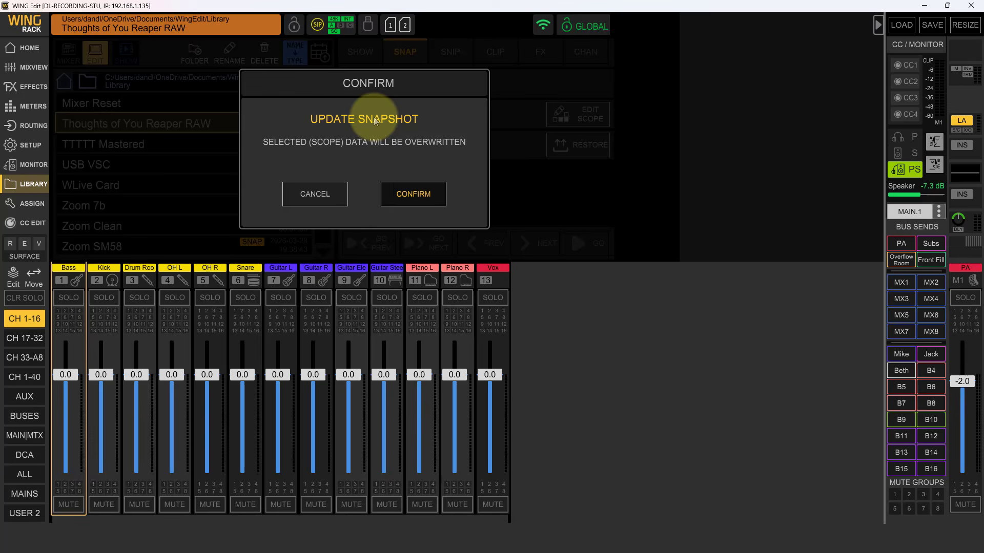
{"action": "left_click", "coordinate": [409, 194]}
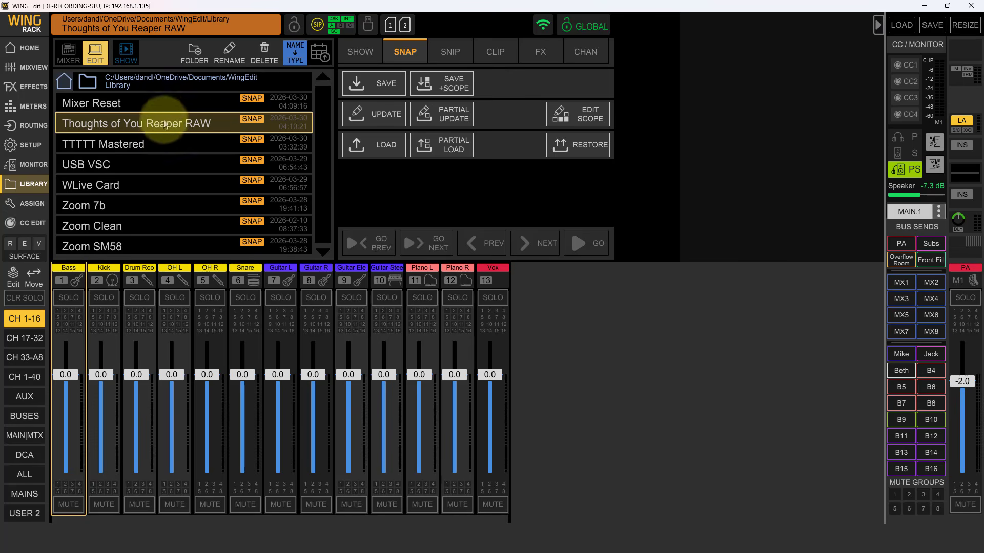
- Create a new show in the library, entering a first name as the show name
{"action": "left_click", "coordinate": [170, 102]}
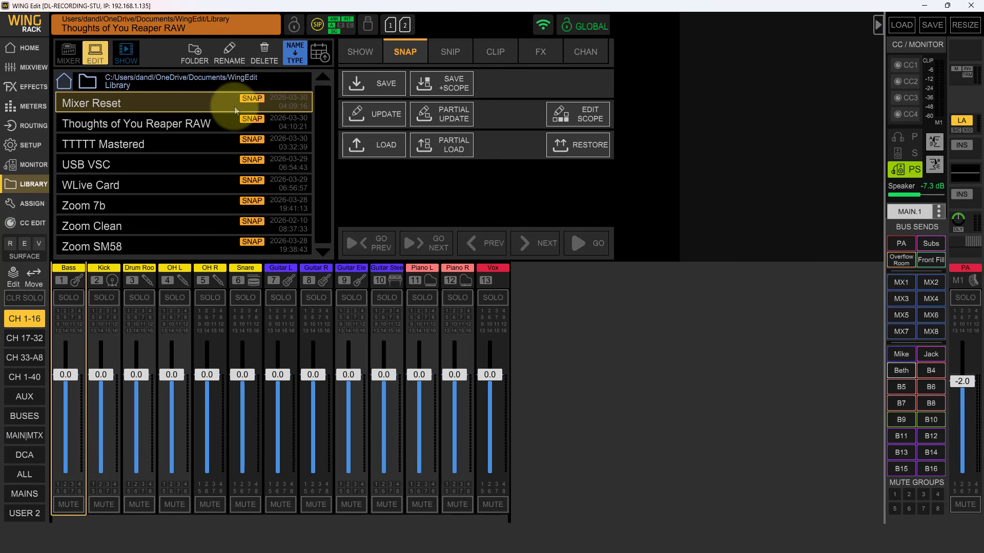
{"action": "left_click", "coordinate": [361, 54]}
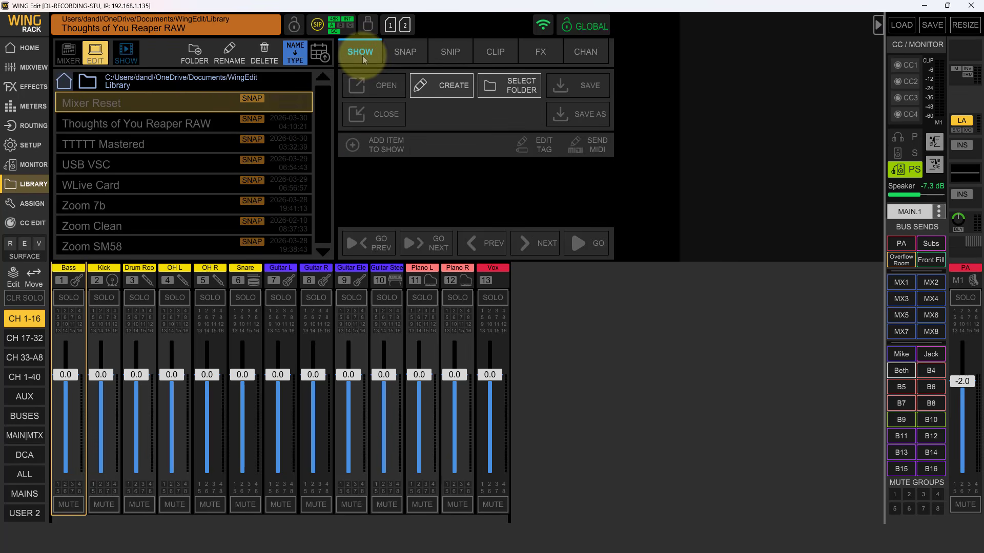
{"action": "left_click", "coordinate": [446, 87]}
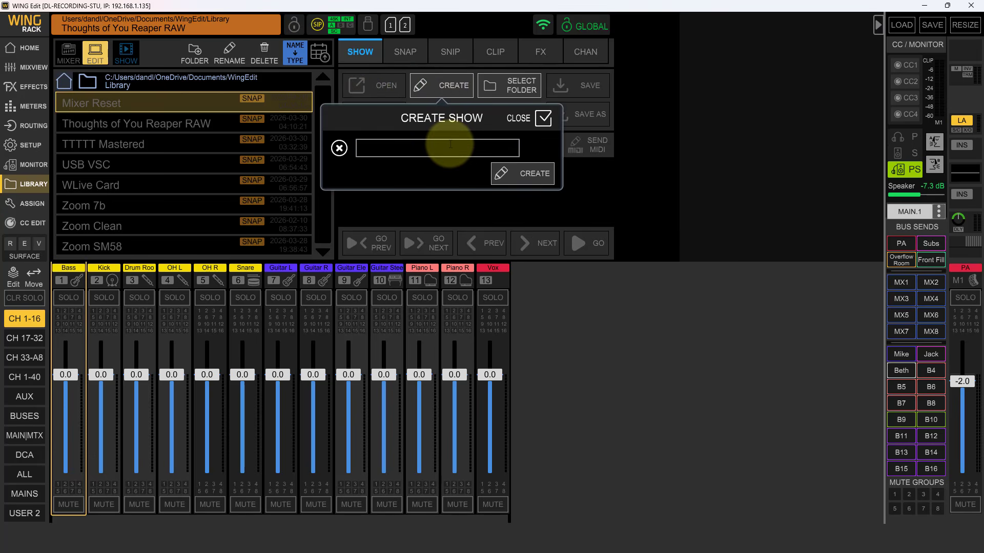
{"action": "type", "text": "Dana"}
{"action": "left_click", "coordinate": [535, 180]}
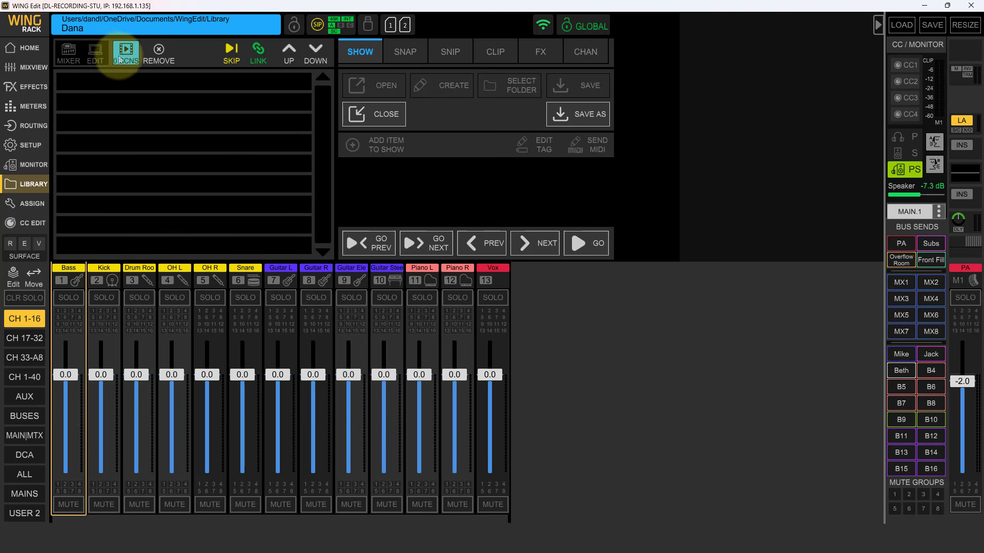
- Add the Mixer Reset and Thoughts of You Reaper RAW snapshots from the computer's library to the new show as its first two scenes
{"action": "left_click", "coordinate": [65, 54]}
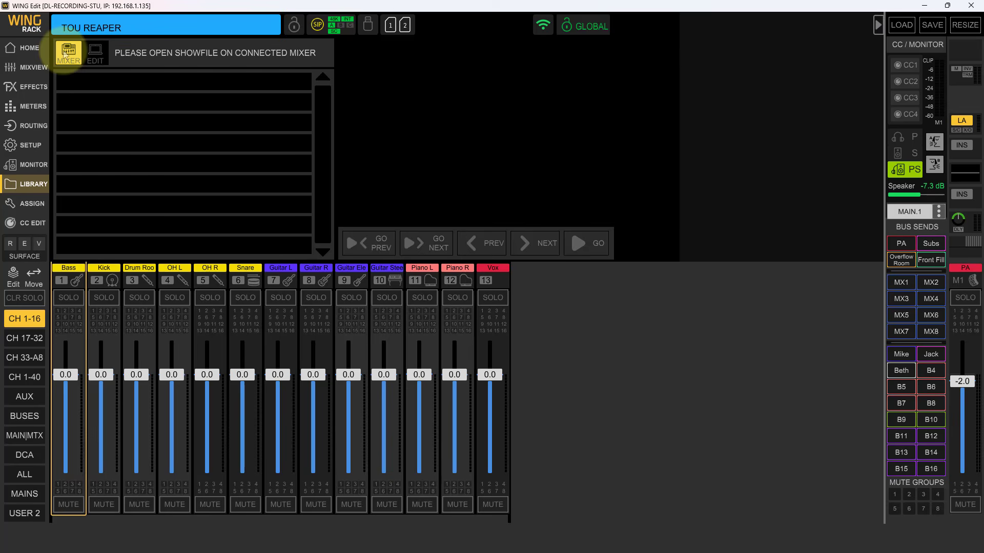
{"action": "left_click", "coordinate": [95, 58]}
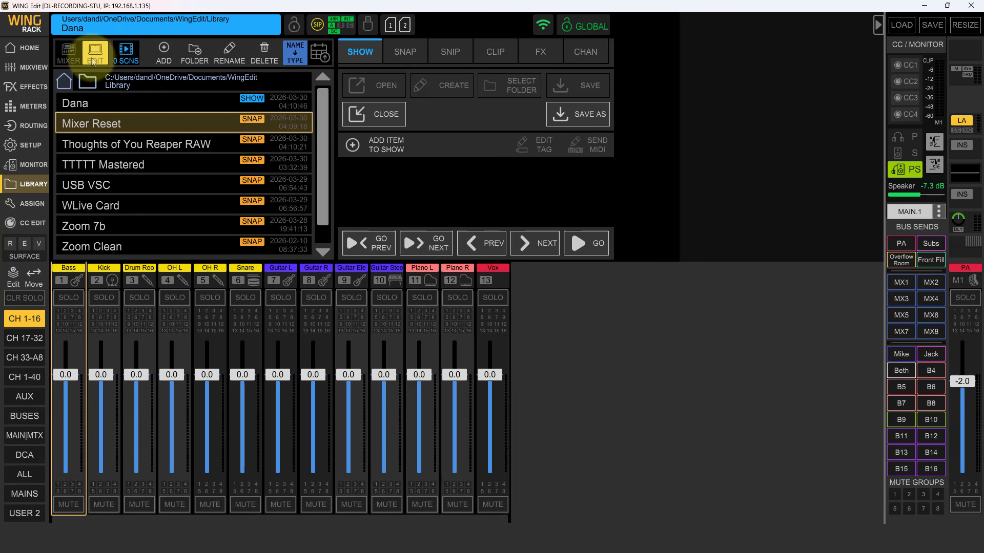
{"action": "left_click", "coordinate": [164, 50]}
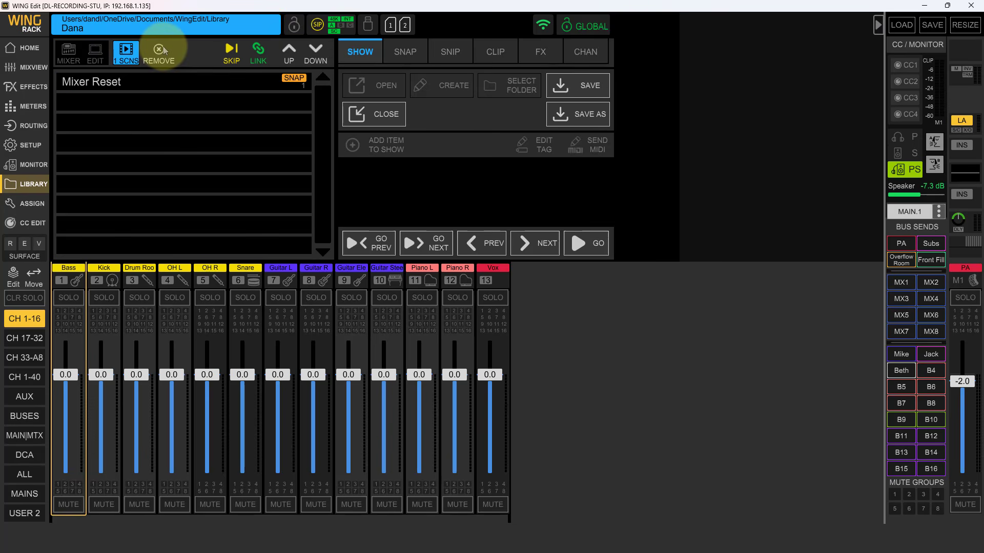
{"action": "left_click", "coordinate": [92, 57]}
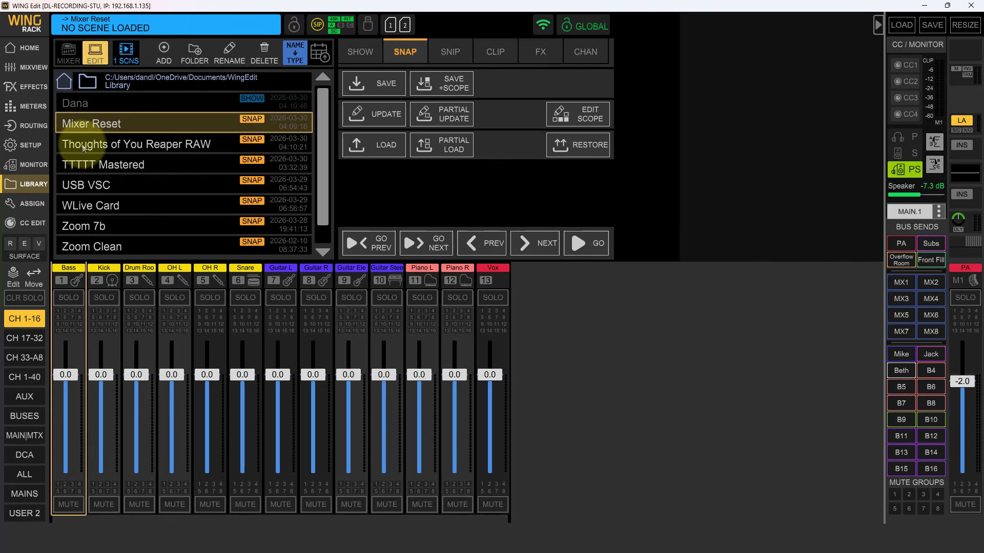
{"action": "left_click", "coordinate": [84, 145]}
{"action": "left_click", "coordinate": [164, 51]}
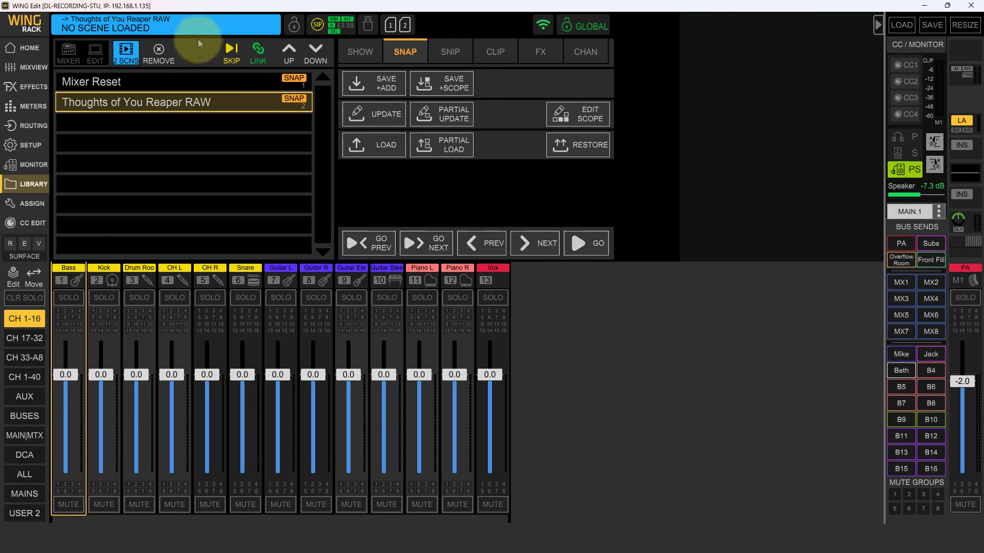
- Add the TTTTT Mastered and WLive Card snapshots to the show as its third and fourth scenes
{"action": "left_click", "coordinate": [95, 51]}
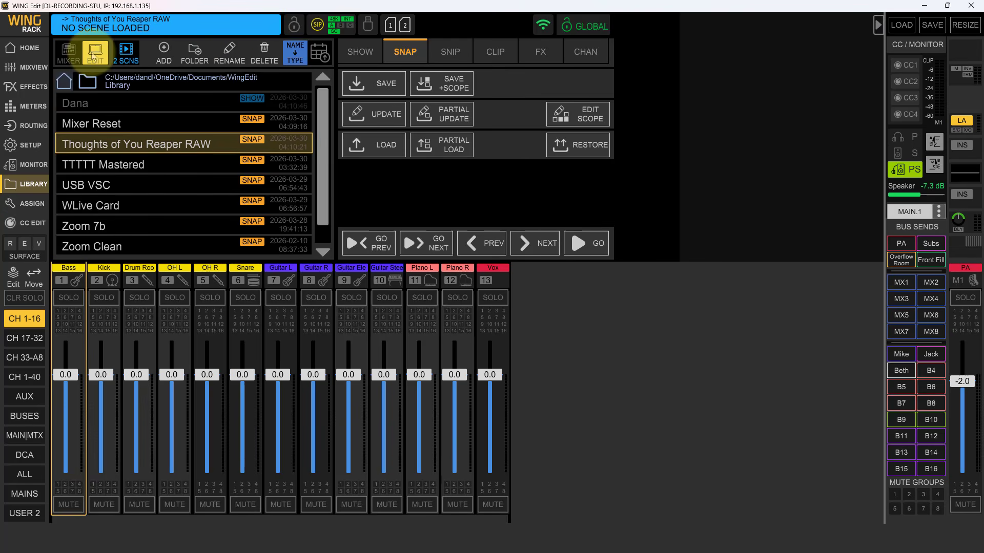
{"action": "left_click", "coordinate": [86, 167]}
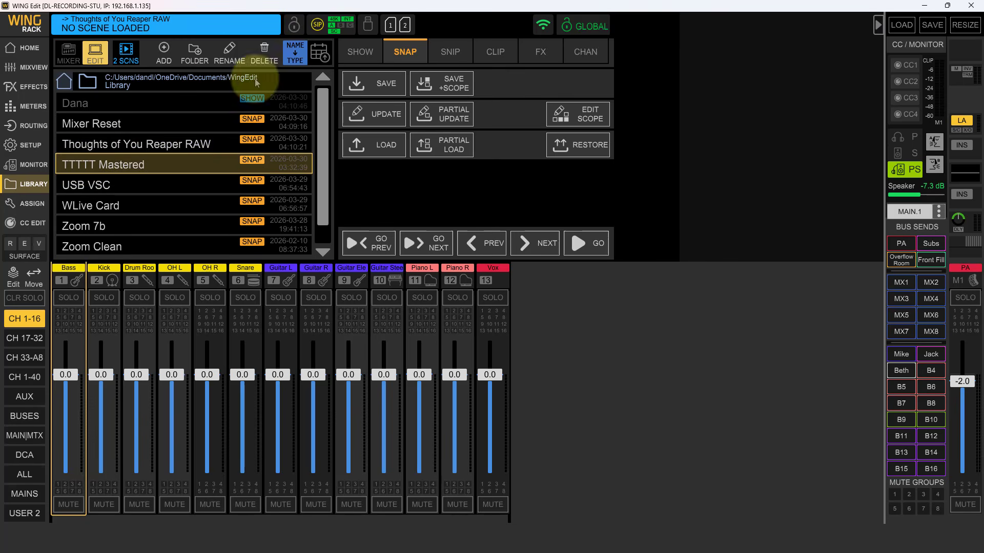
{"action": "left_click", "coordinate": [164, 51]}
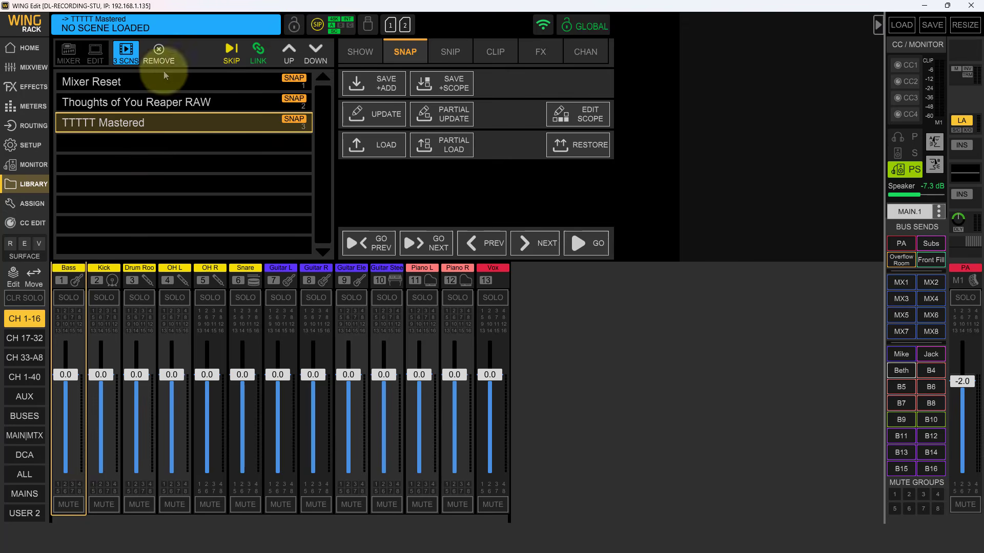
{"action": "left_click", "coordinate": [94, 51]}
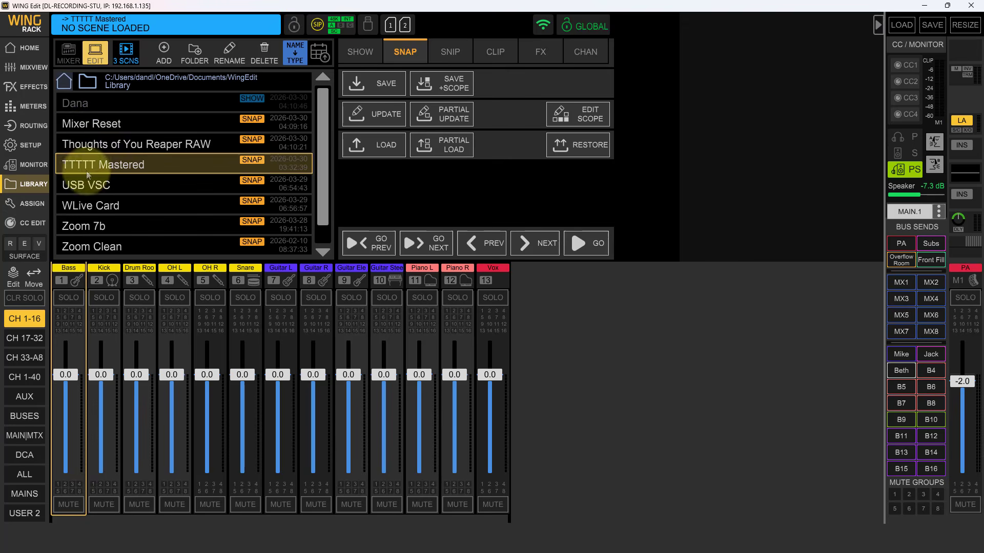
{"action": "left_click", "coordinate": [88, 206]}
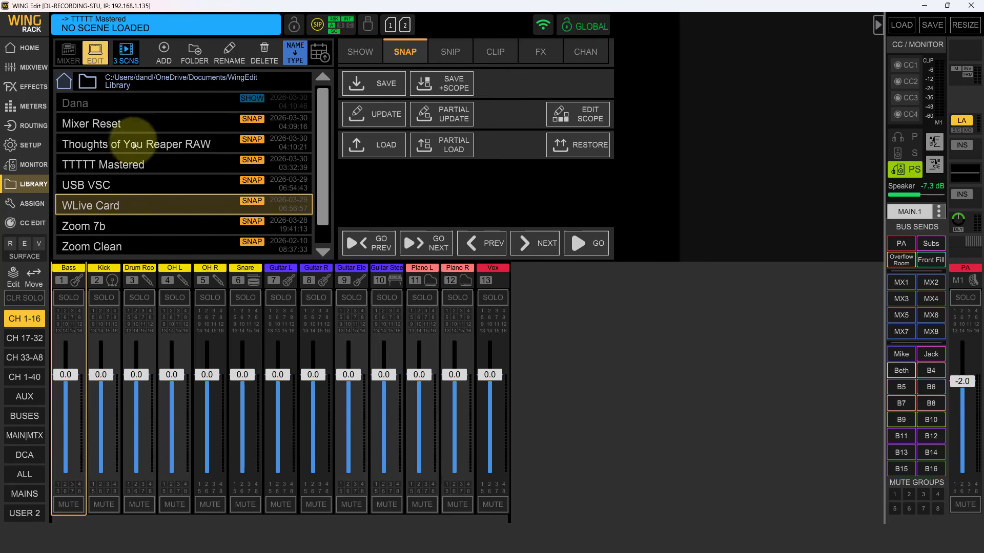
{"action": "left_click", "coordinate": [165, 51]}
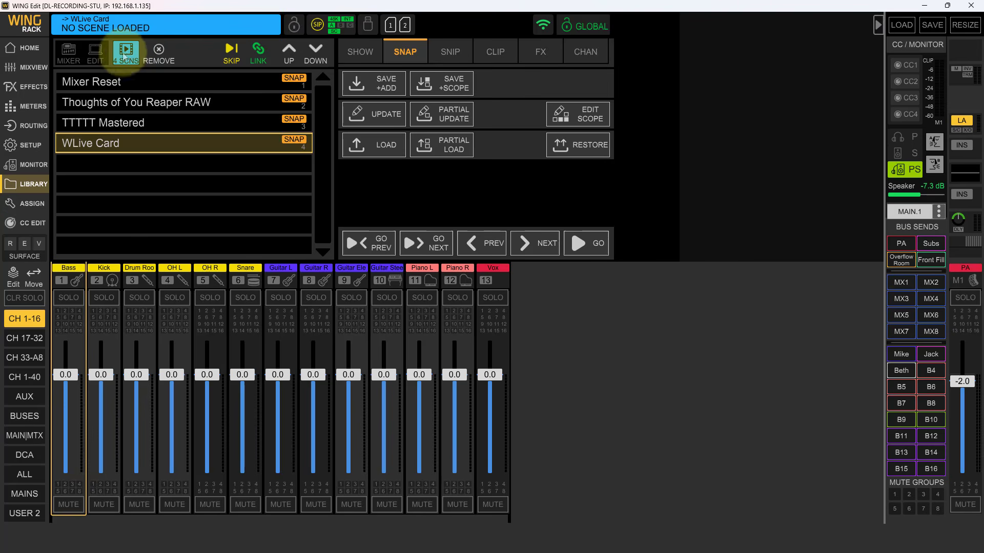
- Tag the show's Mixer Reset scene as #1 and its Thoughts of You Reaper RAW scene as #2
{"action": "left_click", "coordinate": [95, 87]}
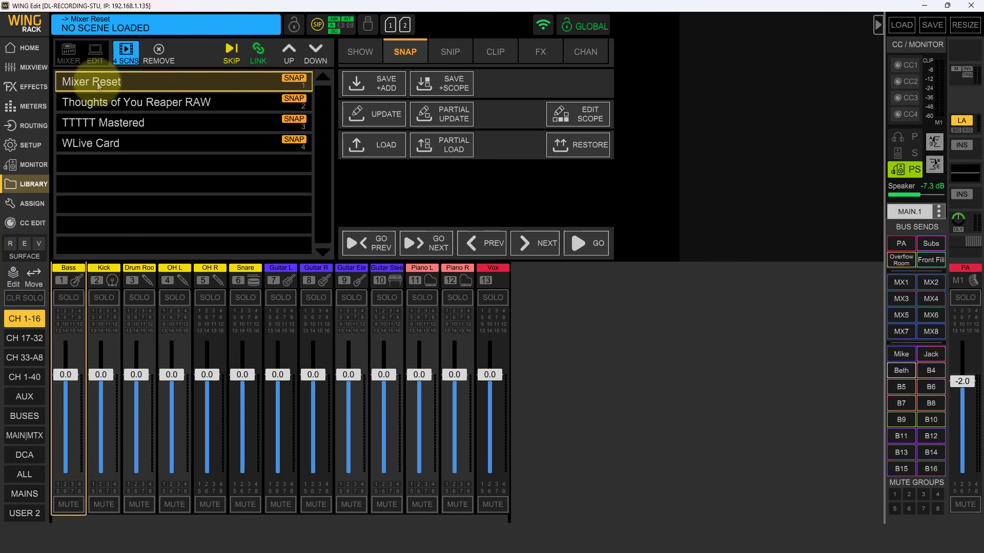
{"action": "left_click", "coordinate": [367, 61]}
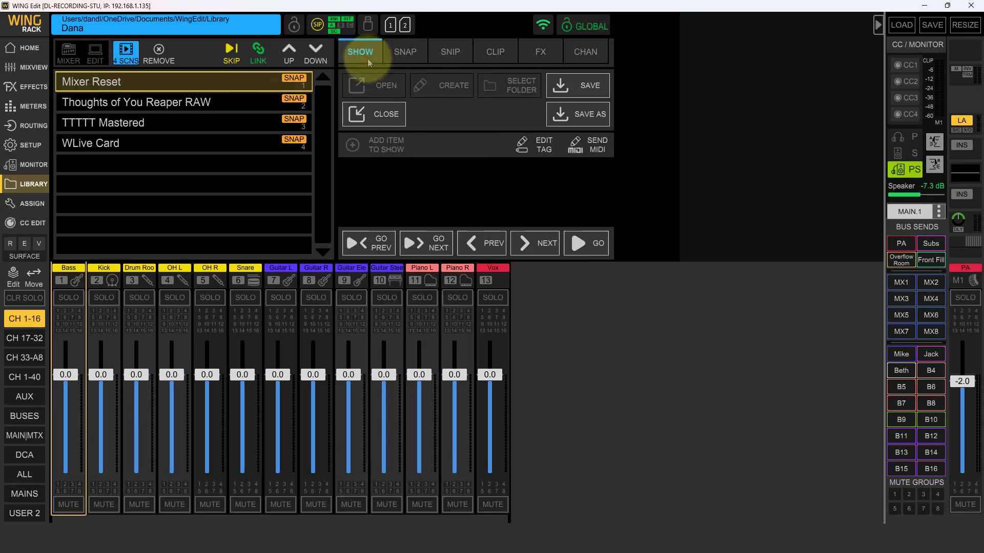
{"action": "left_click", "coordinate": [543, 149]}
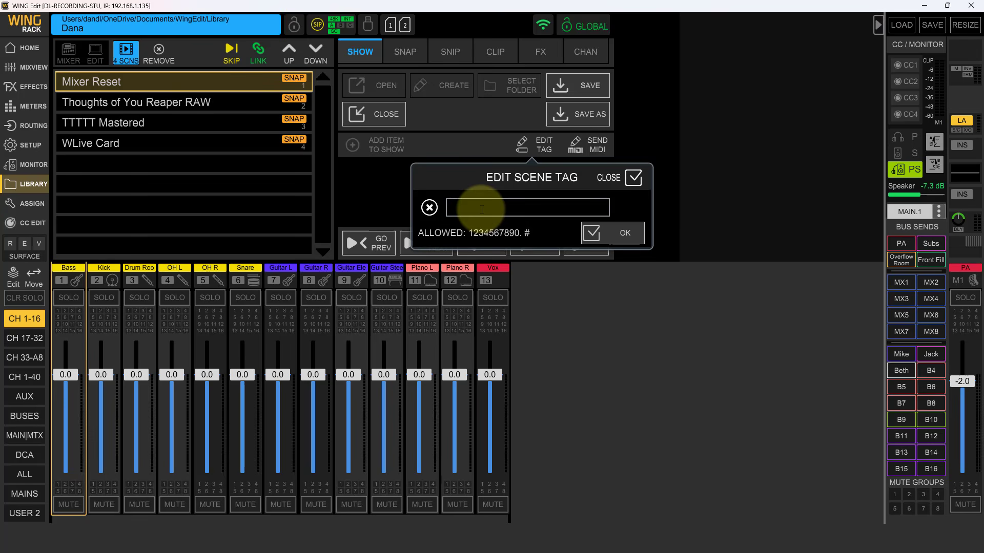
{"action": "type", "text": "#1"}
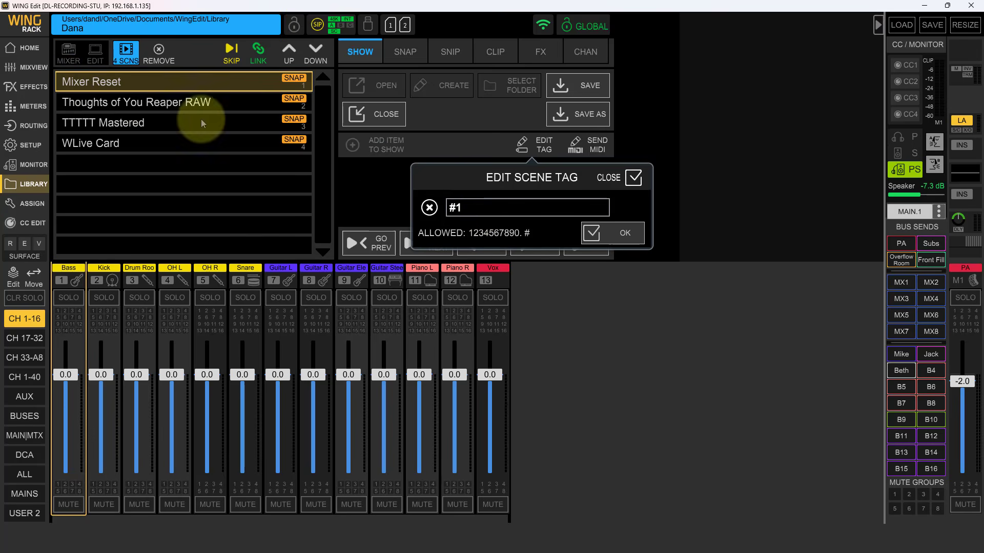
{"action": "left_click", "coordinate": [621, 234]}
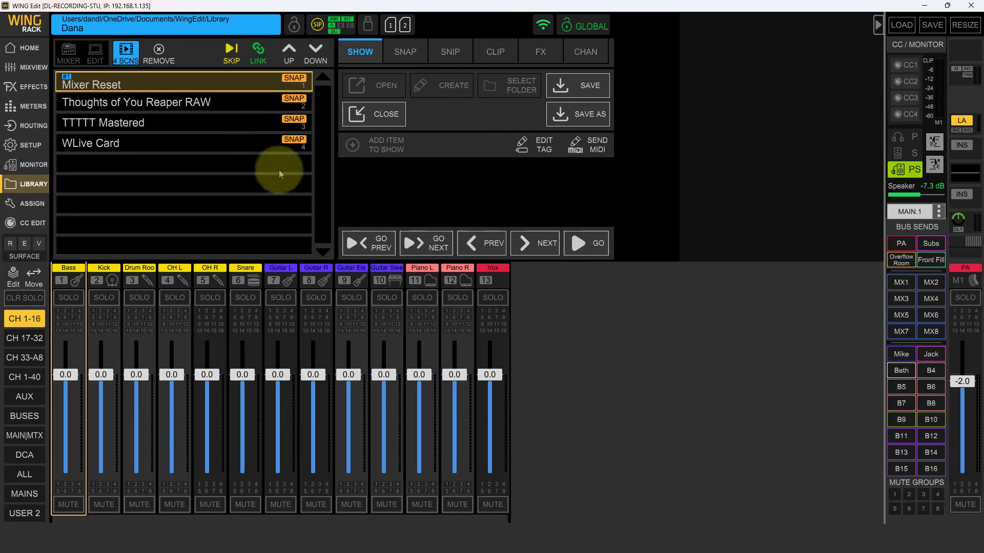
{"action": "left_click", "coordinate": [155, 101]}
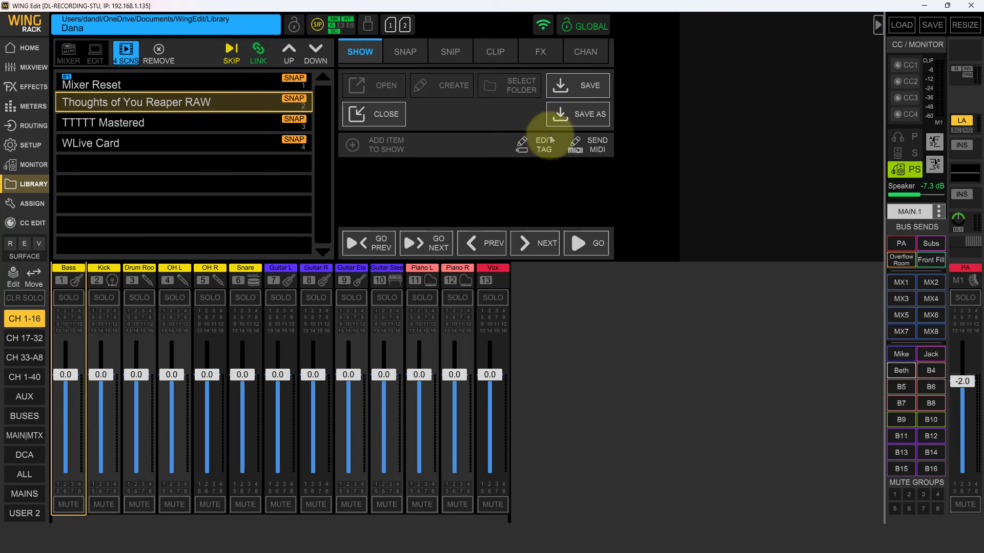
{"action": "left_click", "coordinate": [538, 148]}
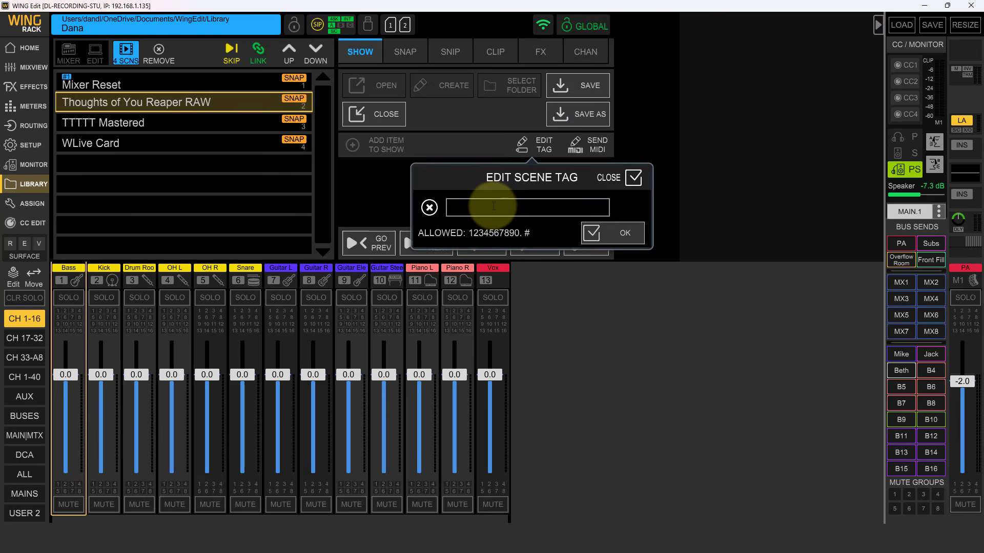
{"action": "type", "text": "#2"}
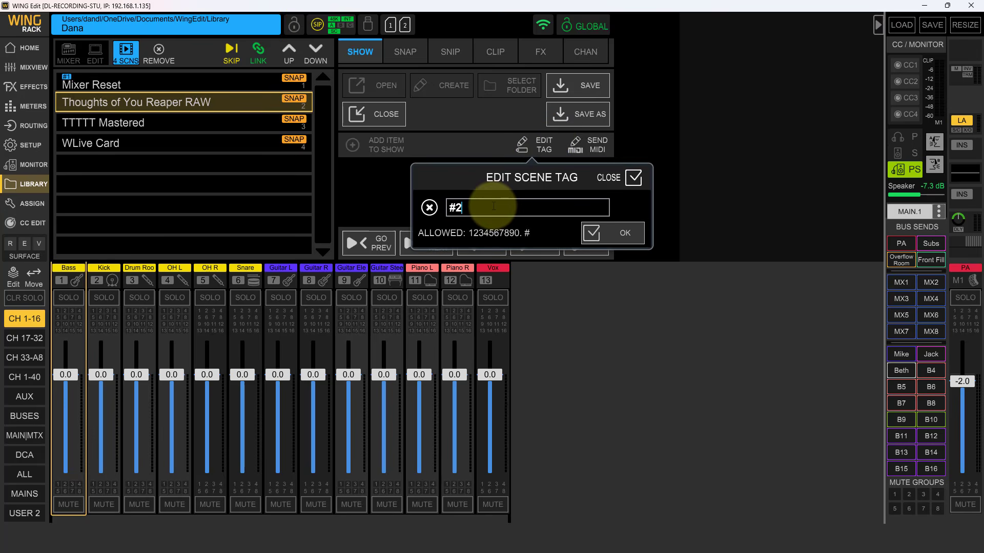
{"action": "left_click", "coordinate": [624, 237]}
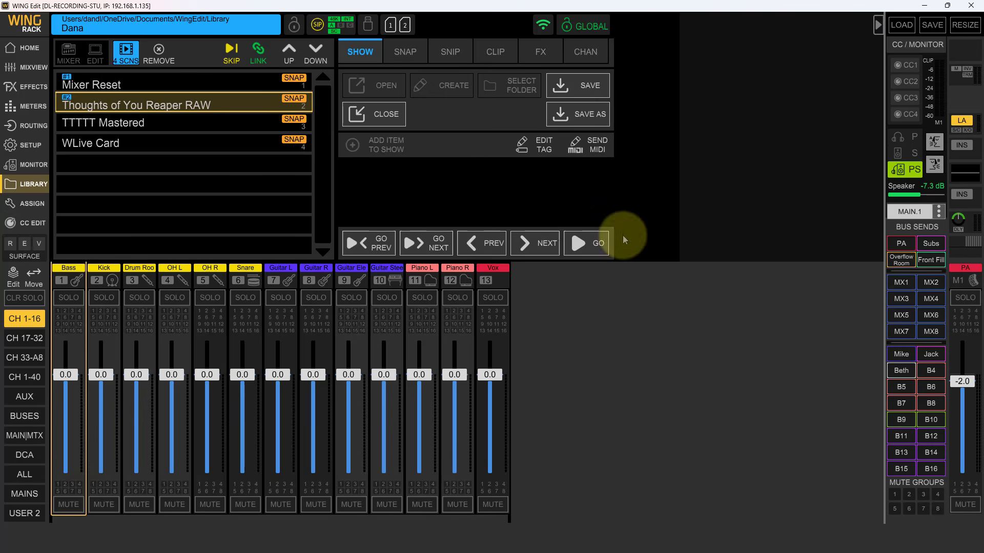
- Tag the show's TTTTT Mastered scene as #3 and its WLive Card scene as #4
{"action": "left_click", "coordinate": [158, 123]}
{"action": "left_click", "coordinate": [544, 144]}
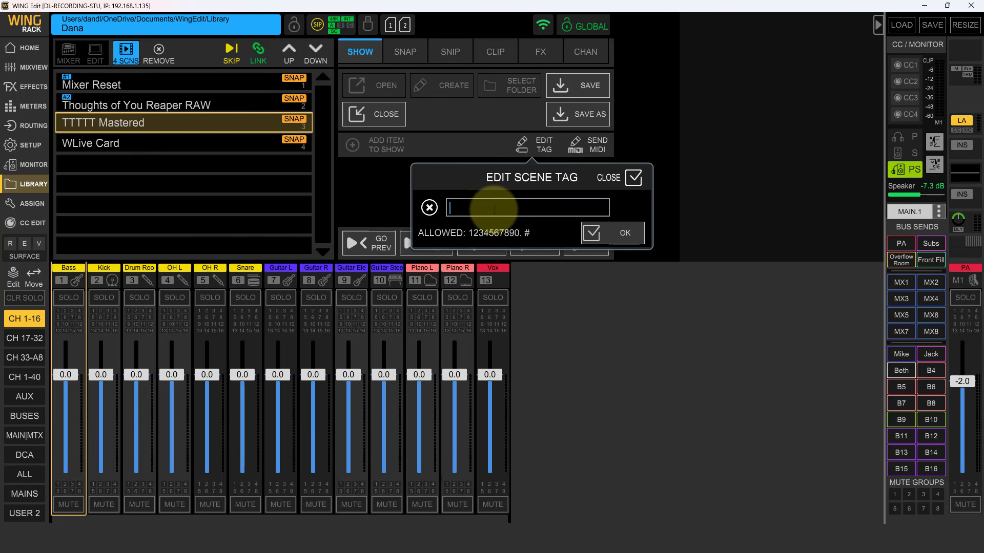
{"action": "type", "text": "#3"}
{"action": "left_click", "coordinate": [598, 233]}
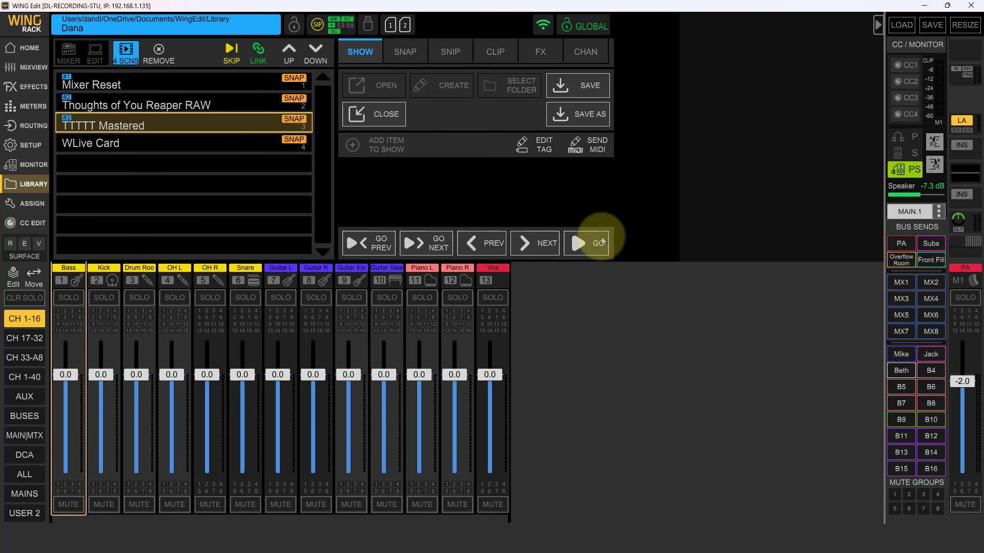
{"action": "left_click", "coordinate": [178, 147]}
{"action": "left_click", "coordinate": [536, 150]}
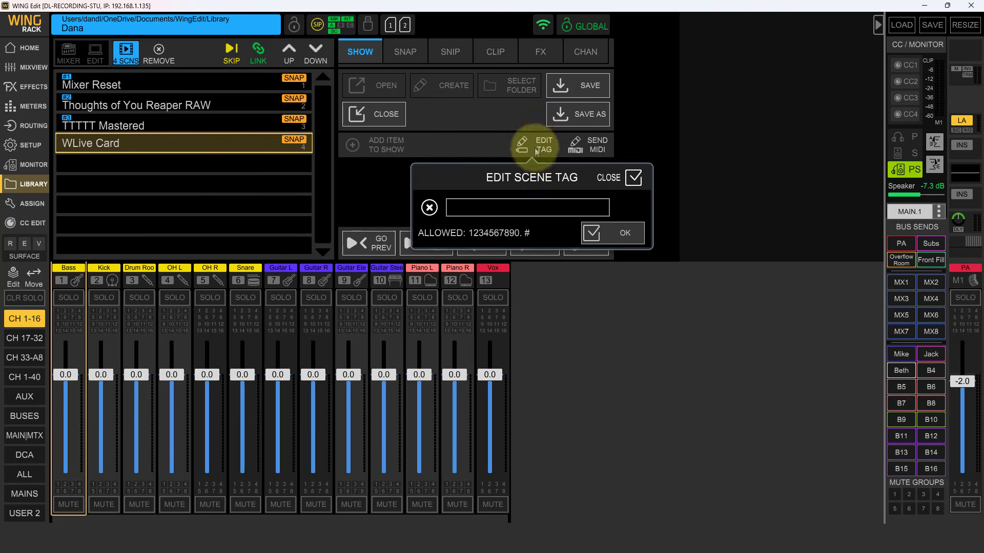
{"action": "type", "text": "#4"}
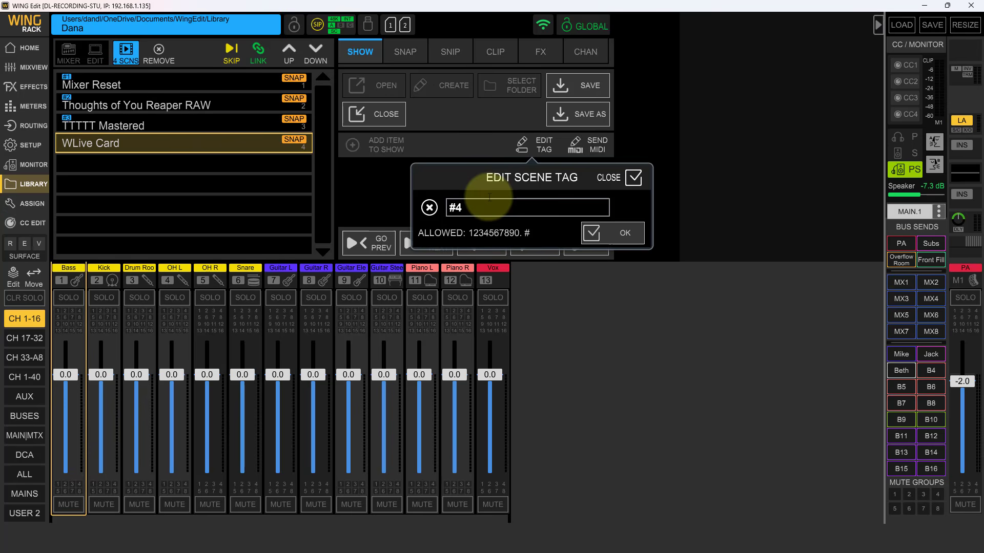
{"action": "left_click", "coordinate": [617, 232]}
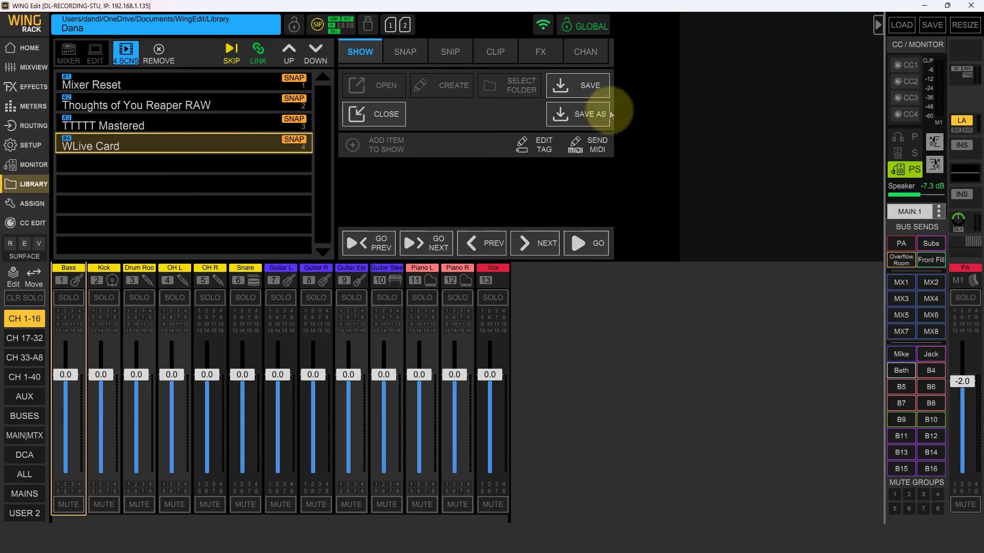
- Save and close the show, and check the Layer 1 custom controls
{"action": "left_click", "coordinate": [587, 88]}
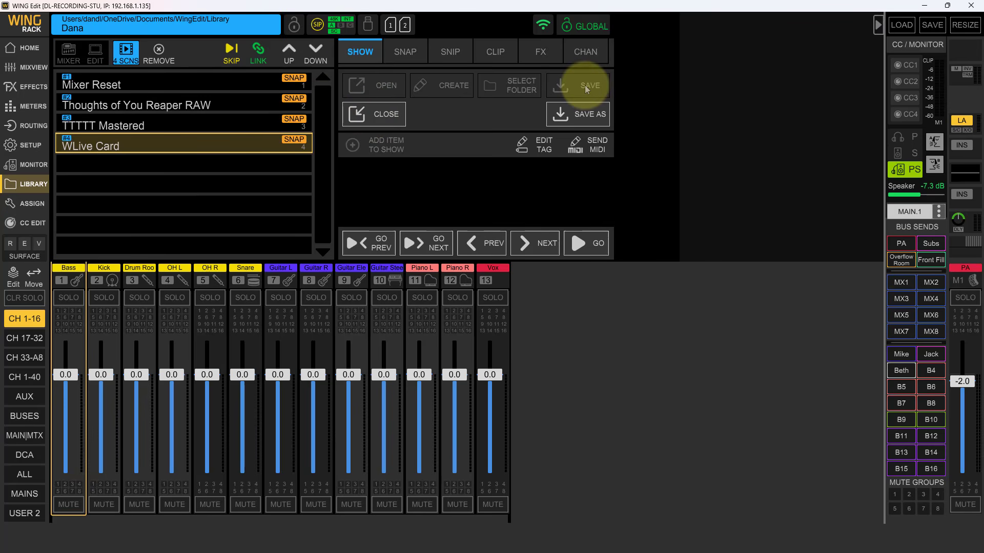
{"action": "left_click", "coordinate": [387, 114]}
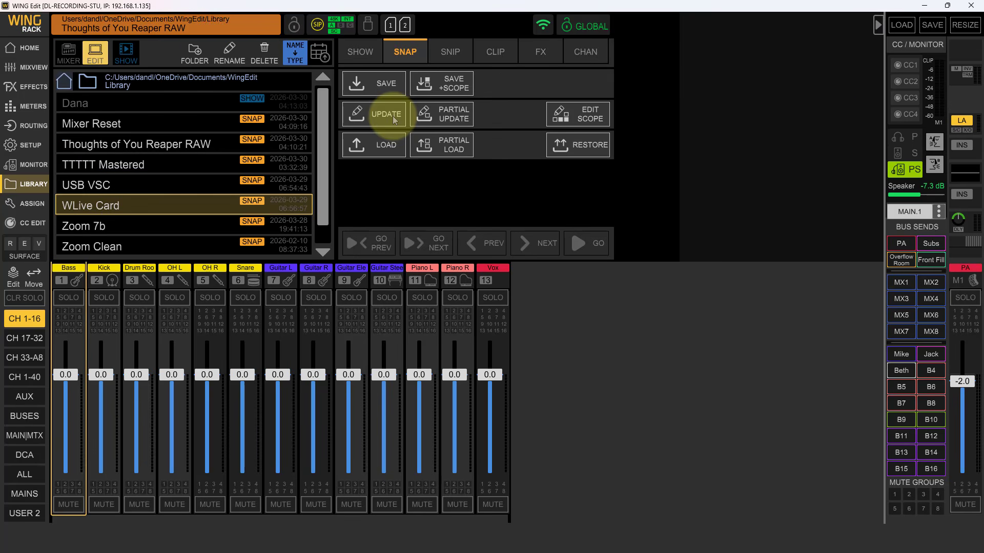
{"action": "left_click", "coordinate": [908, 64]}
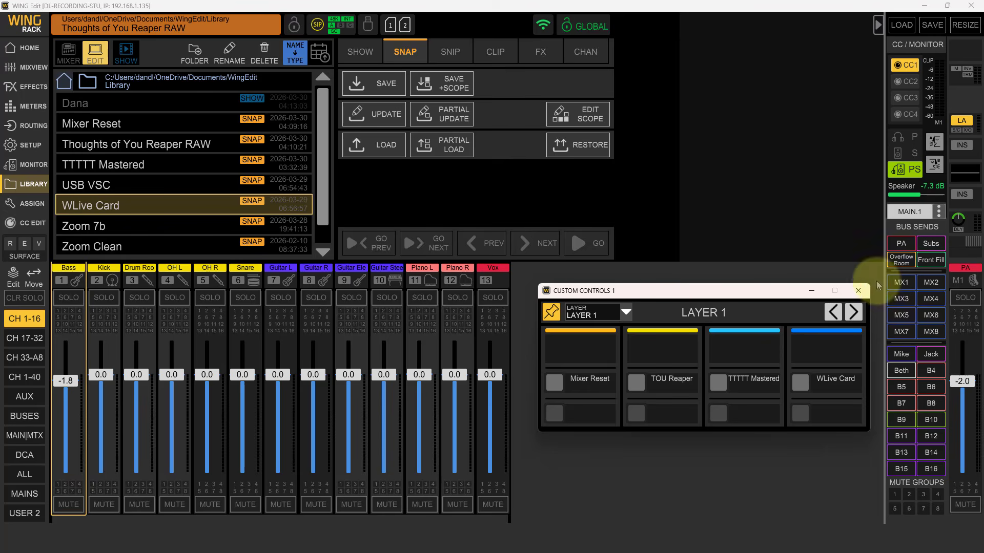
{"action": "left_click", "coordinate": [859, 290]}
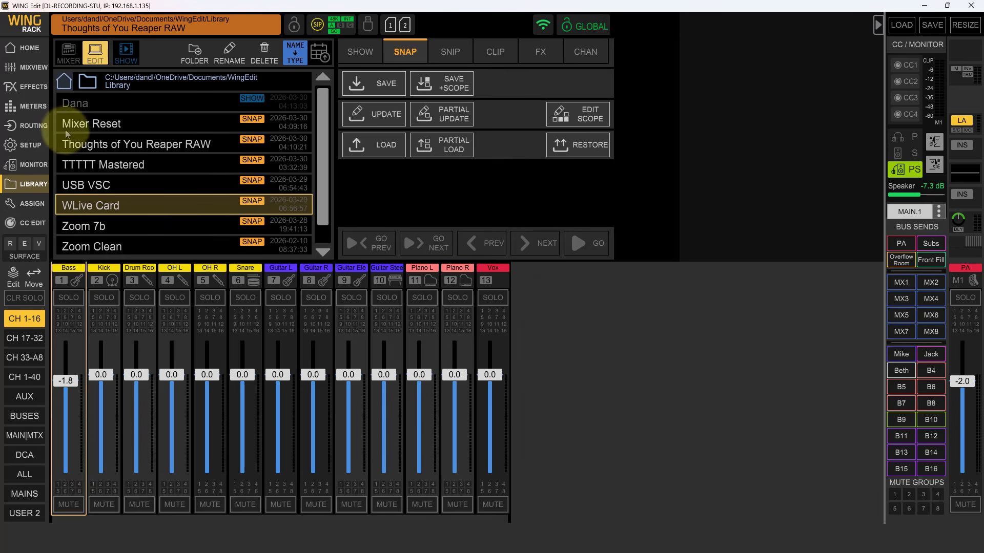
- Open the saved show from the computer's library
{"action": "left_click", "coordinate": [359, 53]}
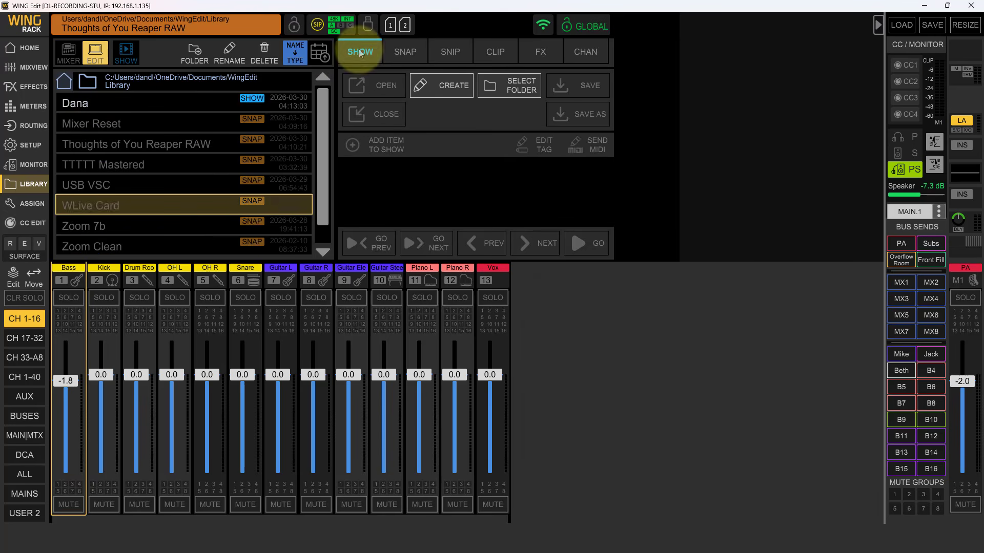
{"action": "left_click", "coordinate": [174, 103]}
{"action": "left_click", "coordinate": [354, 85]}
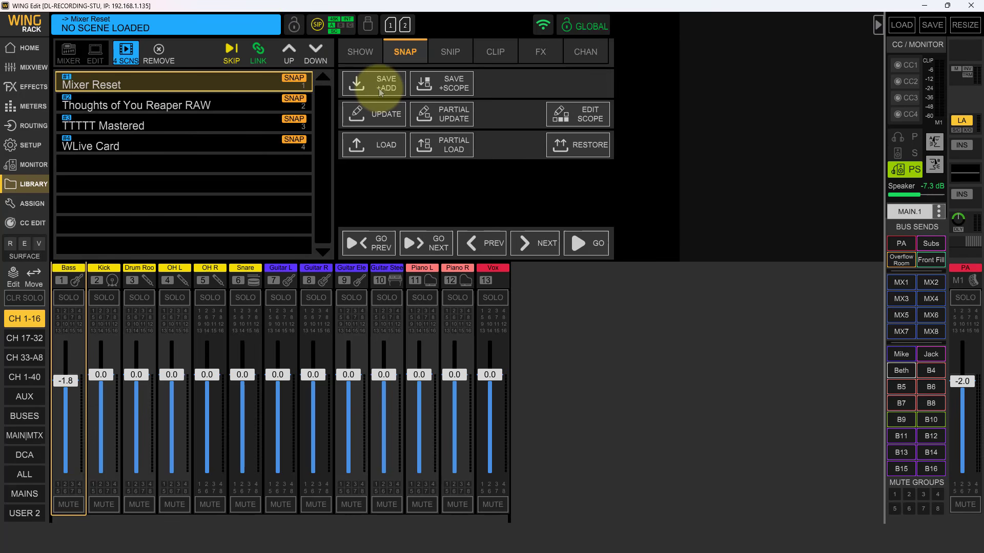
- Show the mixer overview and recall the Mixer Reset scene from the Layer 1 custom controls
{"action": "left_click", "coordinate": [34, 72]}
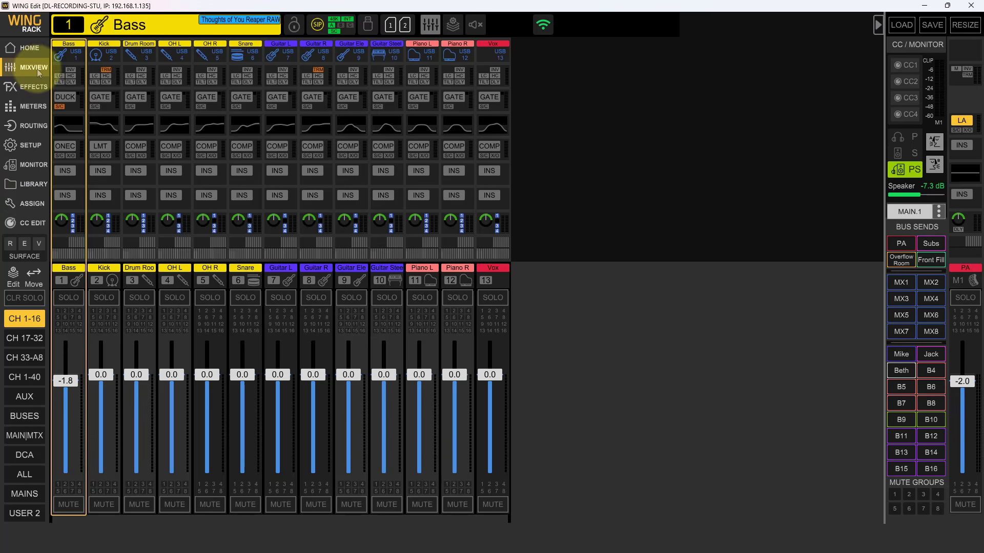
{"action": "left_click", "coordinate": [906, 67]}
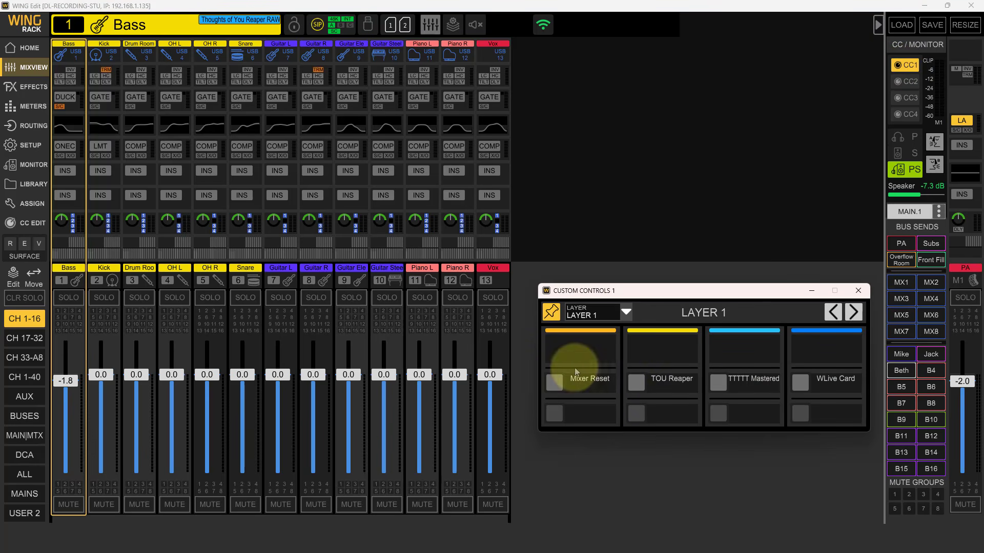
{"action": "left_click", "coordinate": [557, 381]}
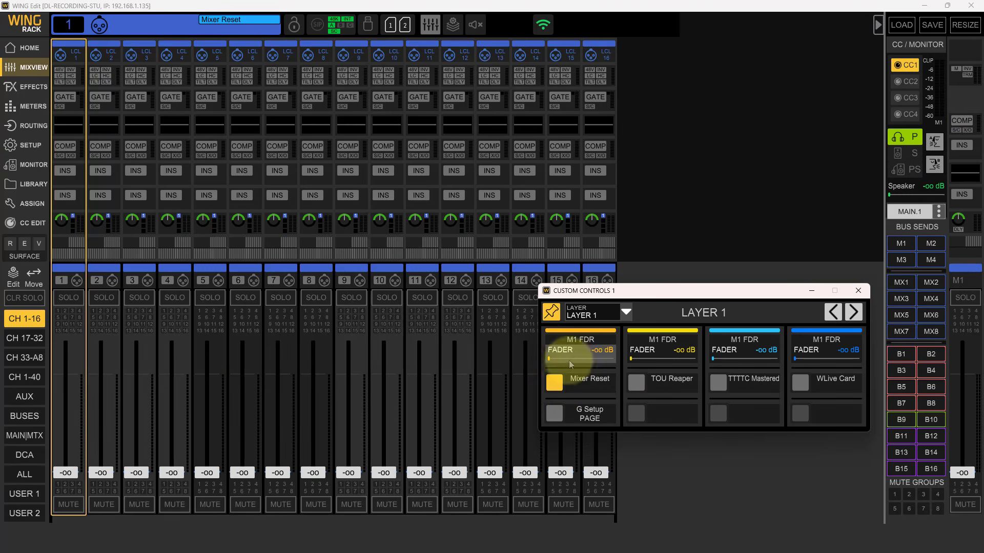
- Test the M1 fader custom control by raising it slightly and returning it to -oo dB, twice
{"action": "scroll", "coordinate": [576, 355], "scroll_direction": "up", "scroll_amount": 8}
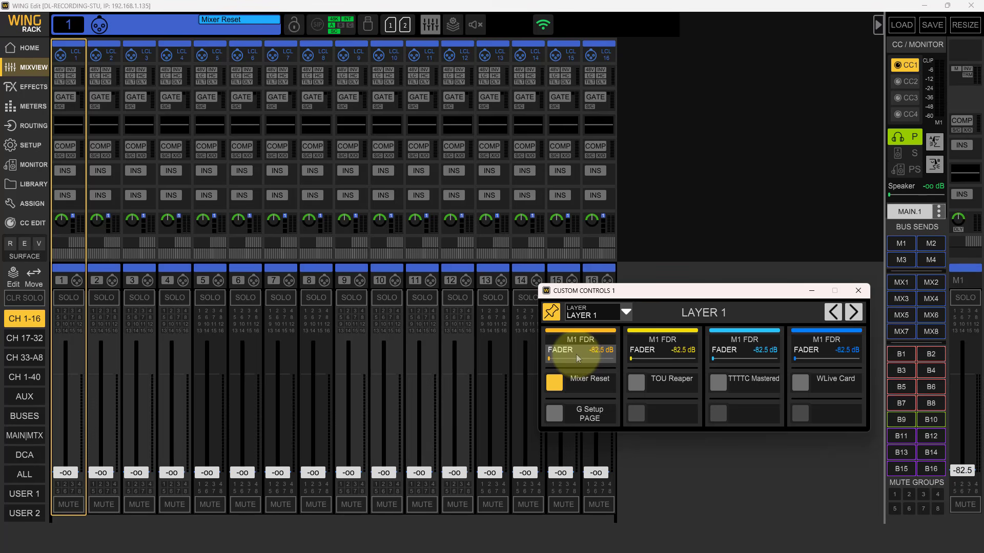
{"action": "scroll", "coordinate": [576, 355], "scroll_direction": "down", "scroll_amount": 8}
{"action": "scroll", "coordinate": [576, 354], "scroll_direction": "up", "scroll_amount": 9}
{"action": "scroll", "coordinate": [576, 355], "scroll_direction": "down", "scroll_amount": 9}
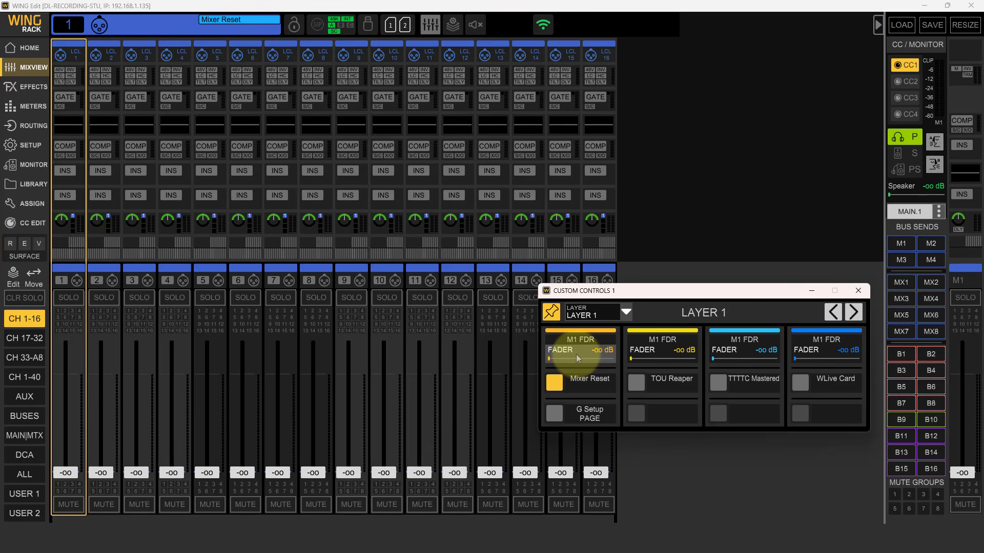
- Recall the TOU Reaper, TTTTT Mastered and WLive Card scenes in turn, and return to Mixer Reset
{"action": "left_click", "coordinate": [637, 384]}
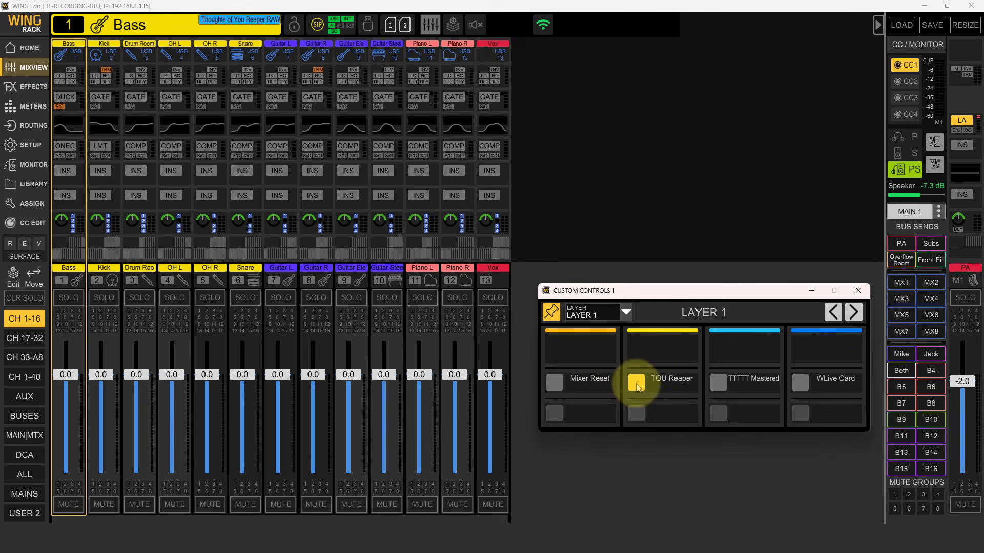
{"action": "left_click", "coordinate": [719, 384]}
{"action": "left_click", "coordinate": [801, 383]}
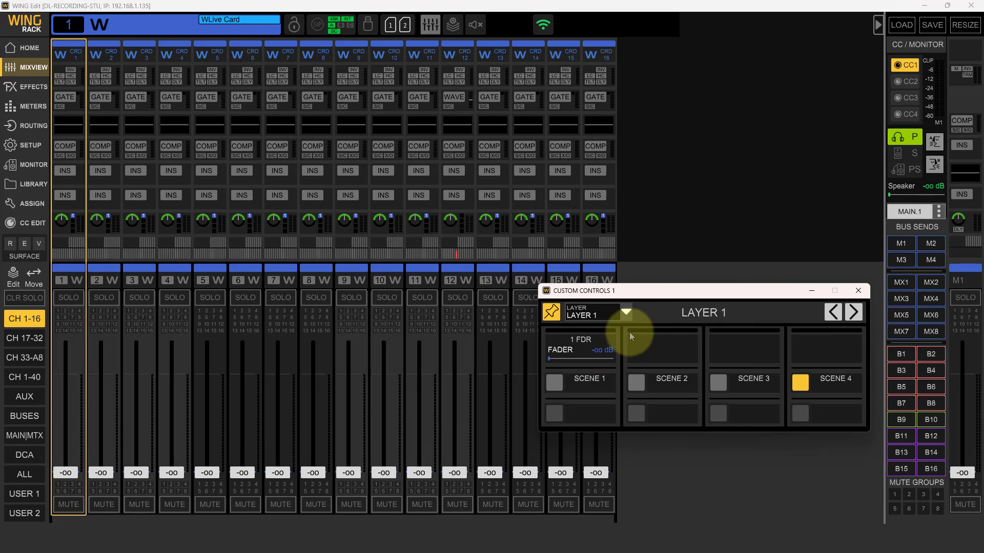
{"action": "left_click", "coordinate": [554, 381]}
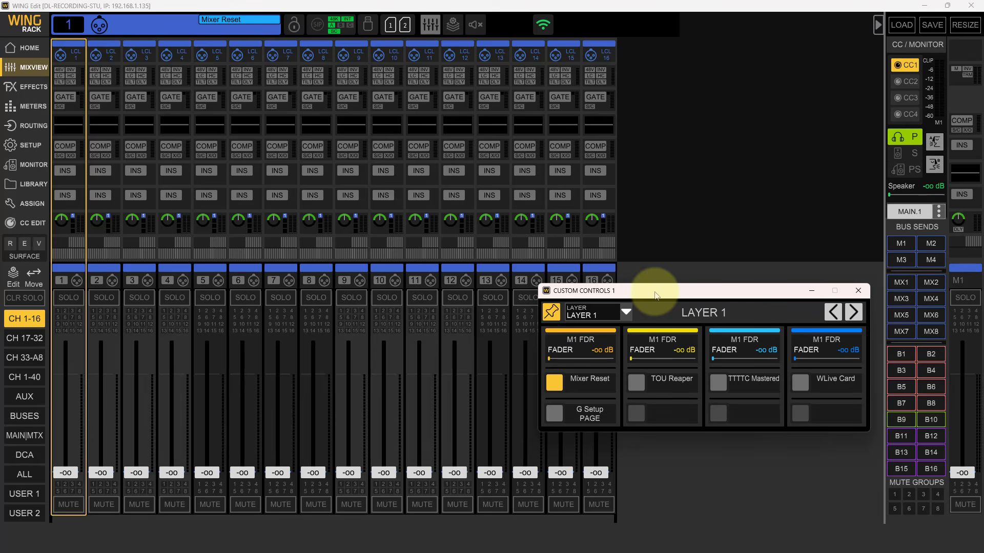
- Test the G Setup page control by toggling the setup page on and off twice, and close the custom controls window
{"action": "left_click", "coordinate": [552, 415]}
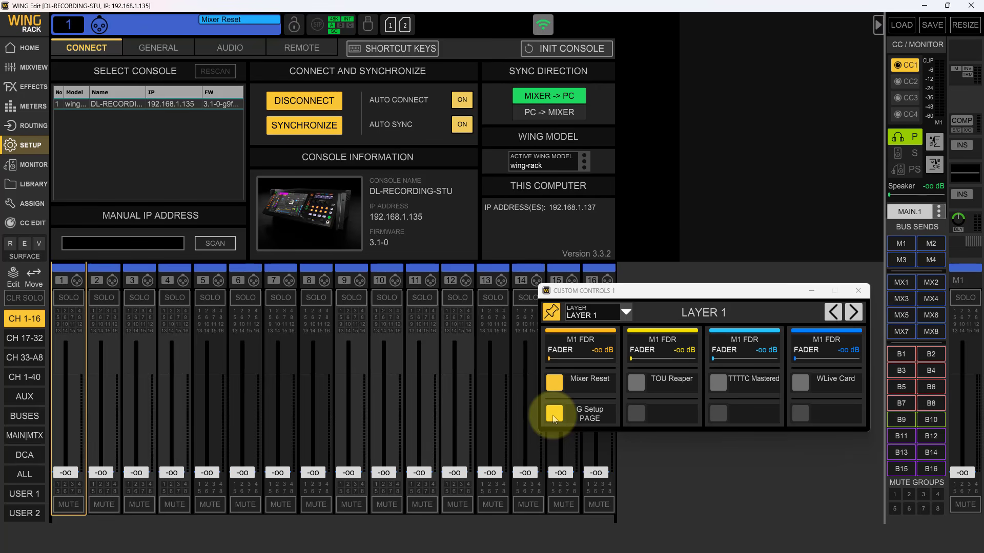
{"action": "left_click", "coordinate": [553, 415]}
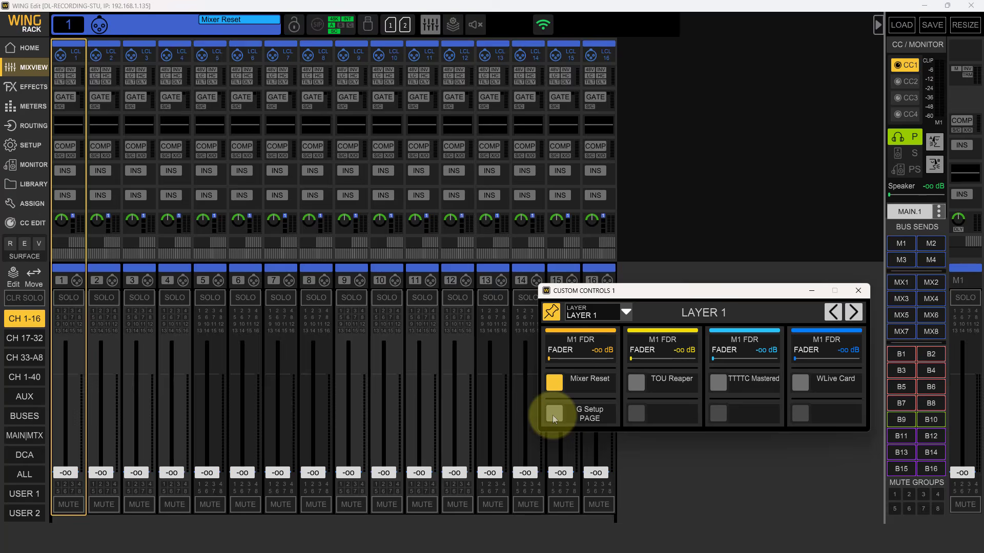
{"action": "left_click", "coordinate": [553, 415]}
{"action": "left_click", "coordinate": [553, 415]}
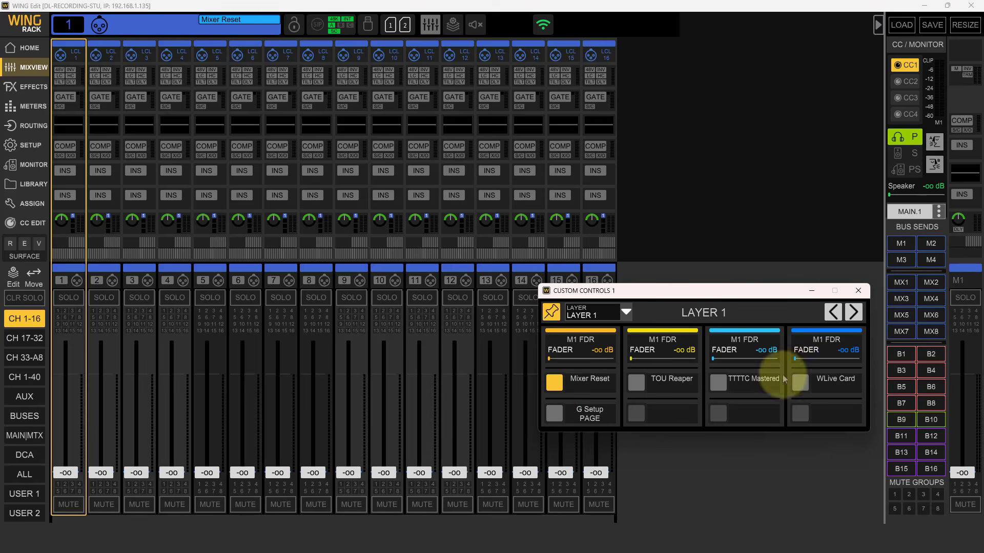
{"action": "left_click", "coordinate": [858, 290]}
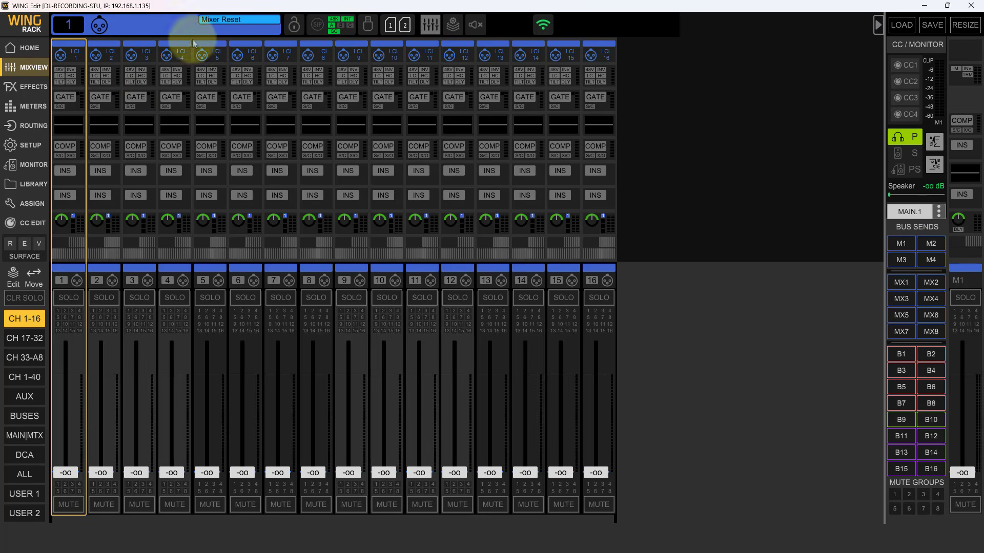
- Assign a Fader Spill of DCA 1 to the RACK area on the second lower button of custom controls Layer 1
{"action": "left_click", "coordinate": [21, 225]}
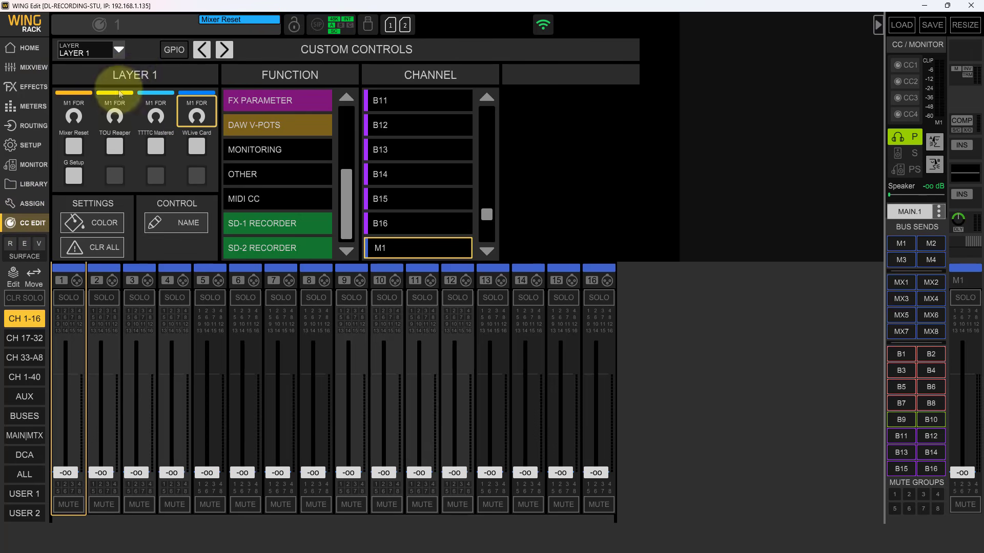
{"action": "left_click", "coordinate": [112, 176]}
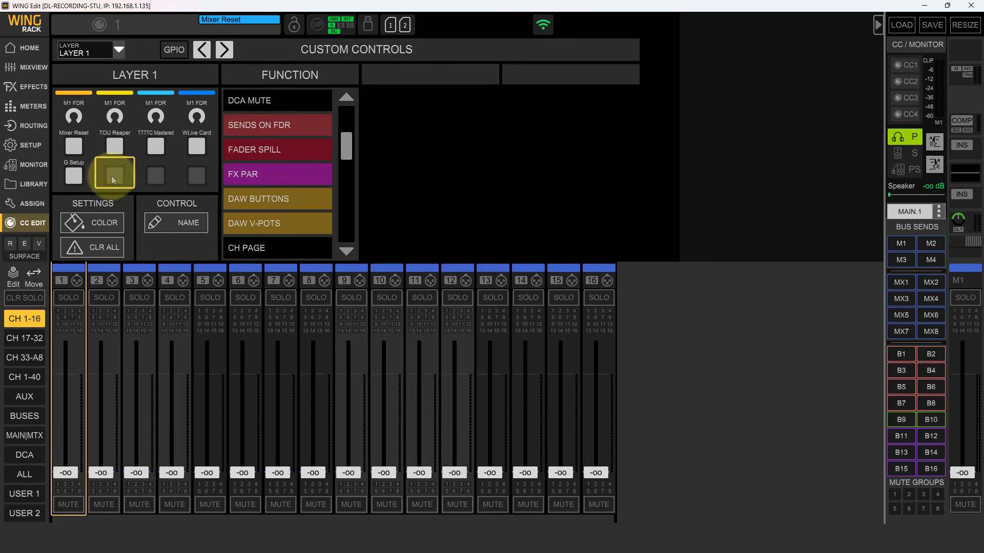
{"action": "left_click", "coordinate": [257, 153]}
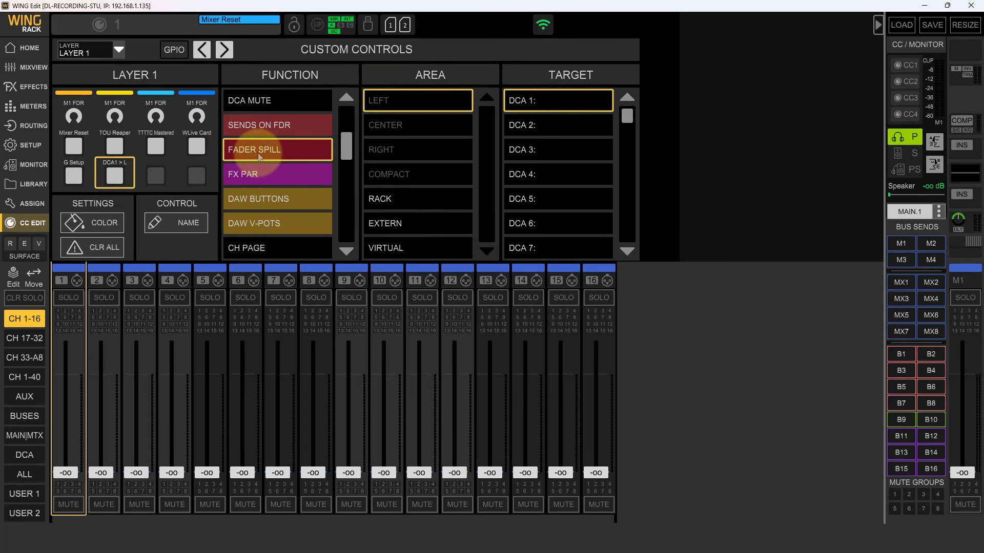
{"action": "left_click", "coordinate": [391, 203]}
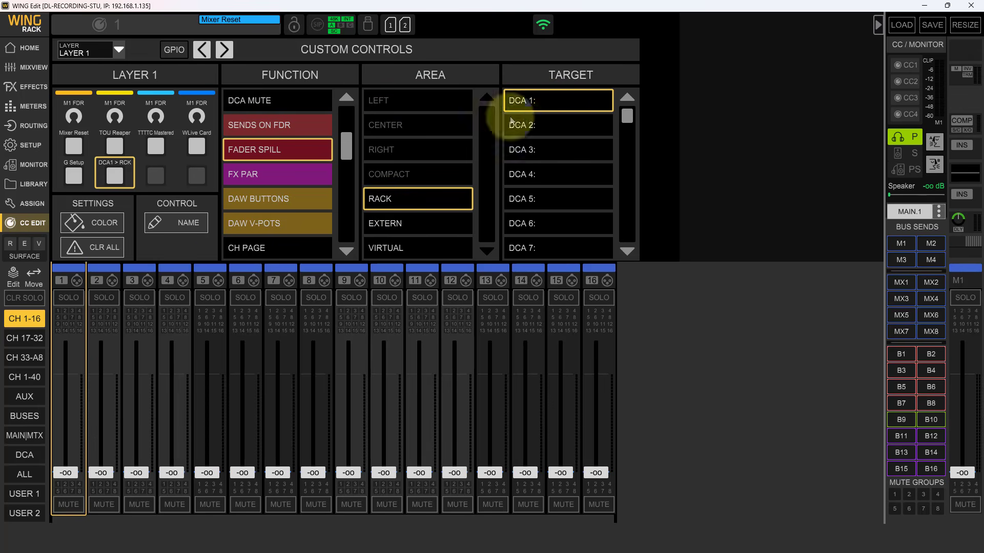
- Assign DCA Mute for DCA 1 to the third lower button of custom controls Layer 1
{"action": "left_click", "coordinate": [154, 178]}
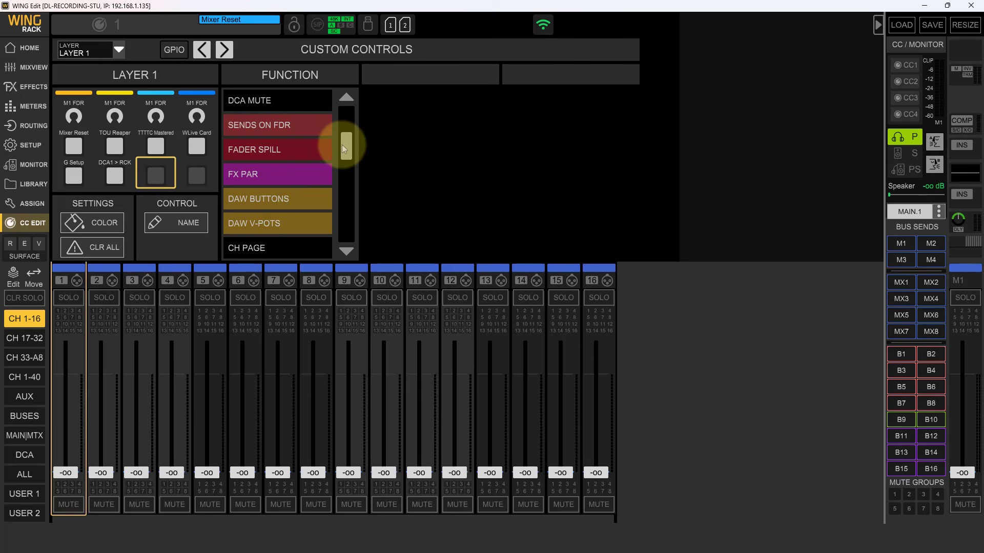
{"action": "left_click_drag", "start_coordinate": [343, 144], "coordinate": [341, 135]}
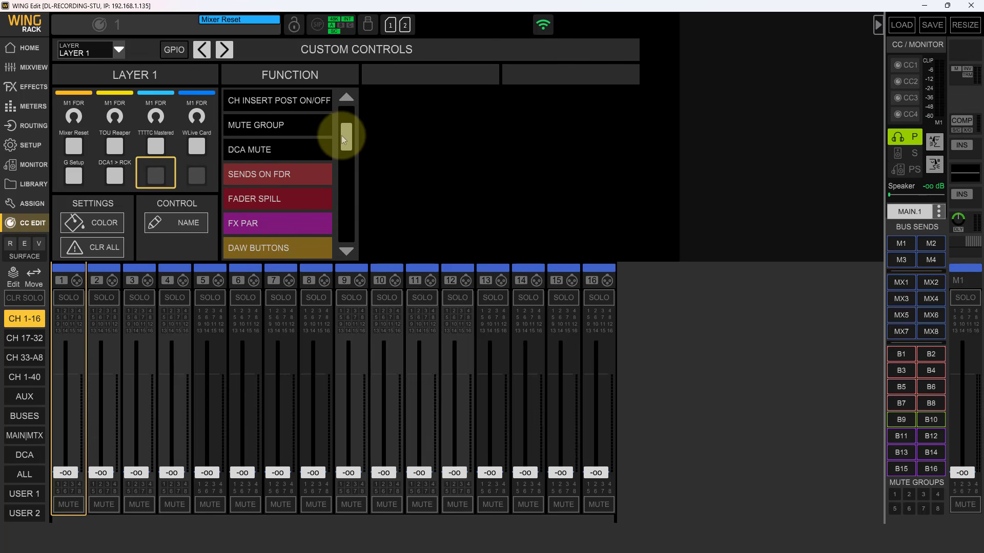
{"action": "left_click", "coordinate": [270, 152]}
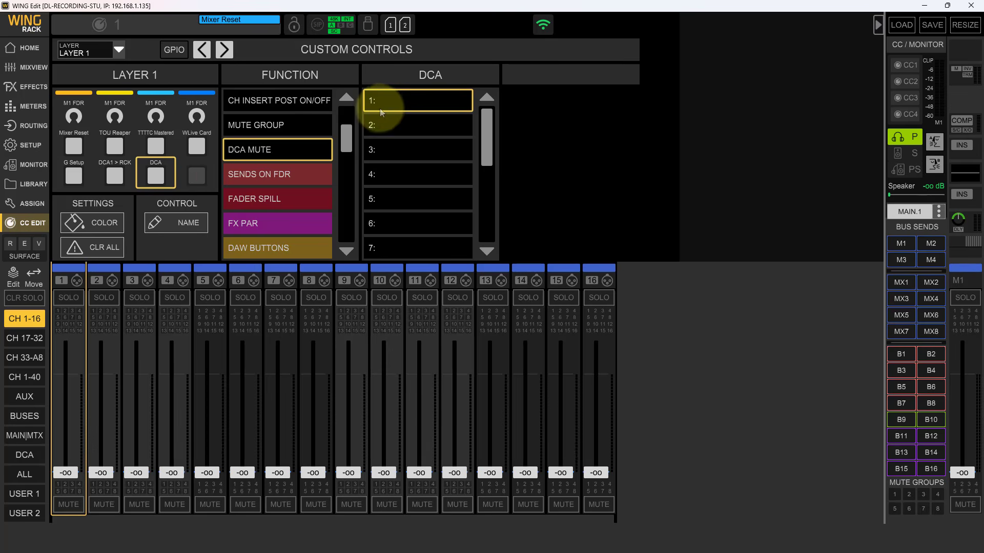
- Try SD-1 Recorder's SD Record on Layer 1's fourth lower button, and replace it with a MIDI program change on CH 3, PGM 1
{"action": "left_click", "coordinate": [193, 176]}
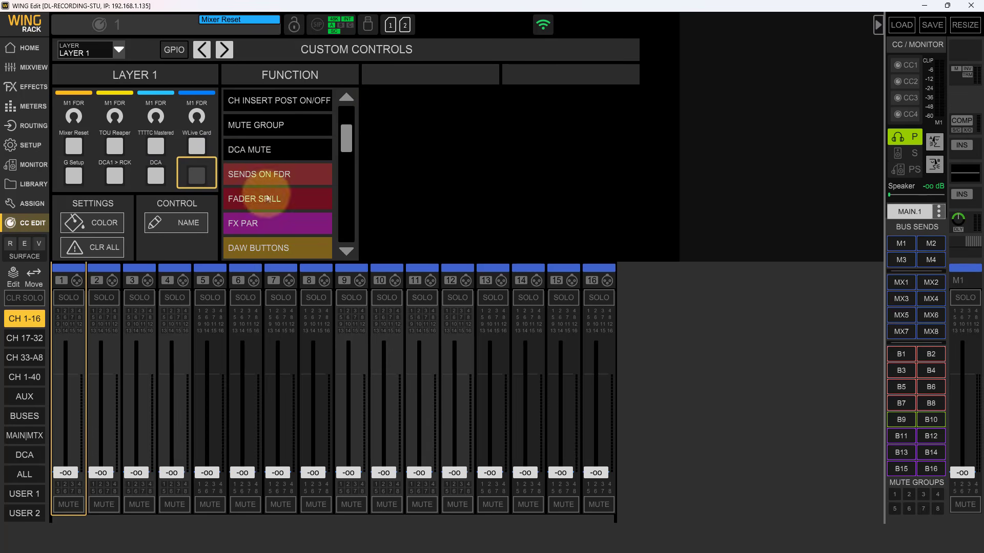
{"action": "left_click_drag", "start_coordinate": [348, 138], "coordinate": [352, 213]}
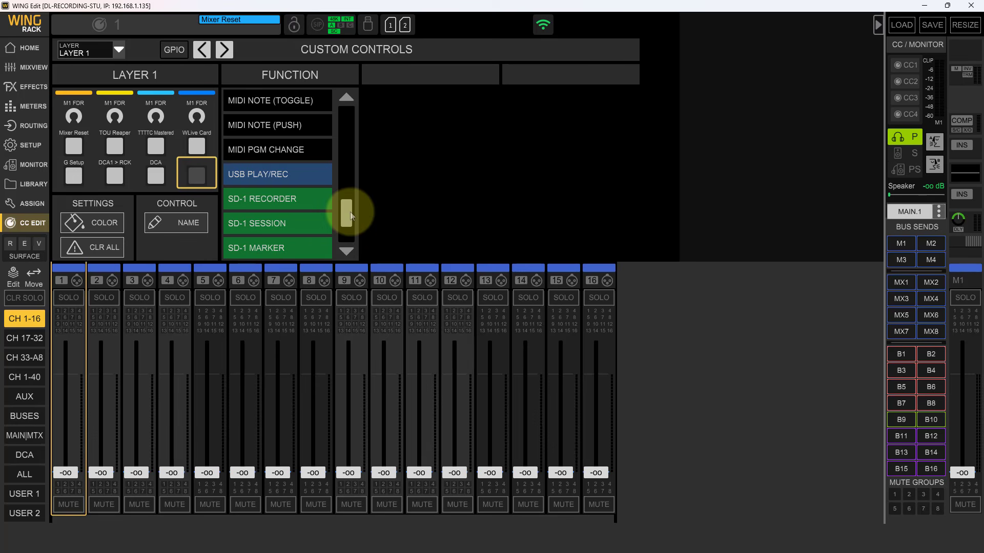
{"action": "left_click", "coordinate": [258, 199]}
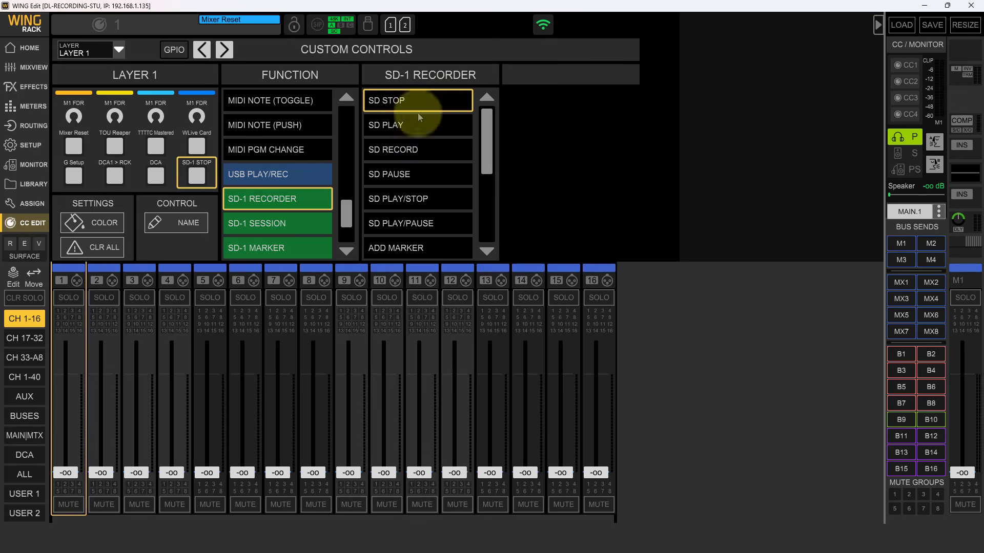
{"action": "mouse_move", "coordinate": [485, 158]}
{"action": "left_mouse_down"}
{"action": "mouse_move", "coordinate": [486, 214]}
{"action": "mouse_move", "coordinate": [485, 155]}
{"action": "left_mouse_up"}
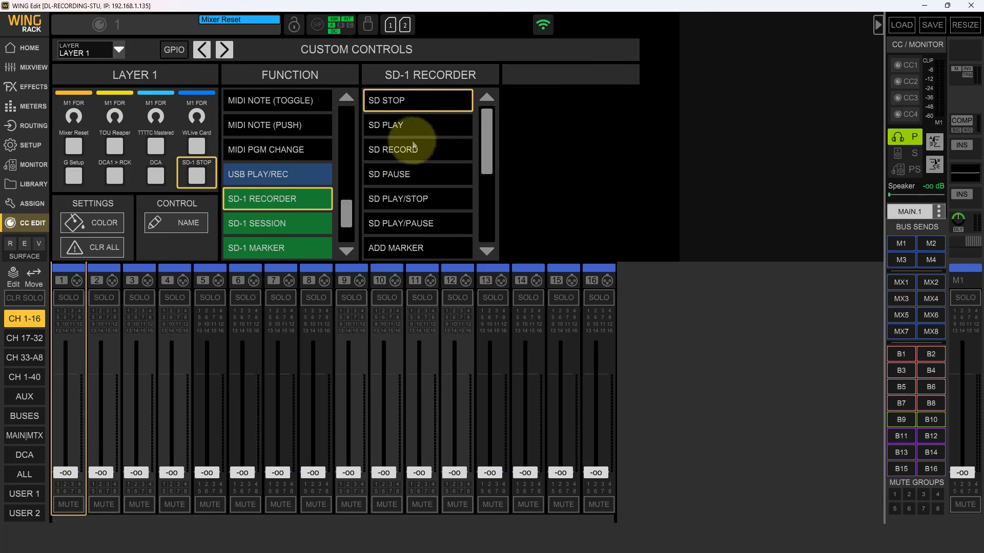
{"action": "left_click", "coordinate": [399, 153]}
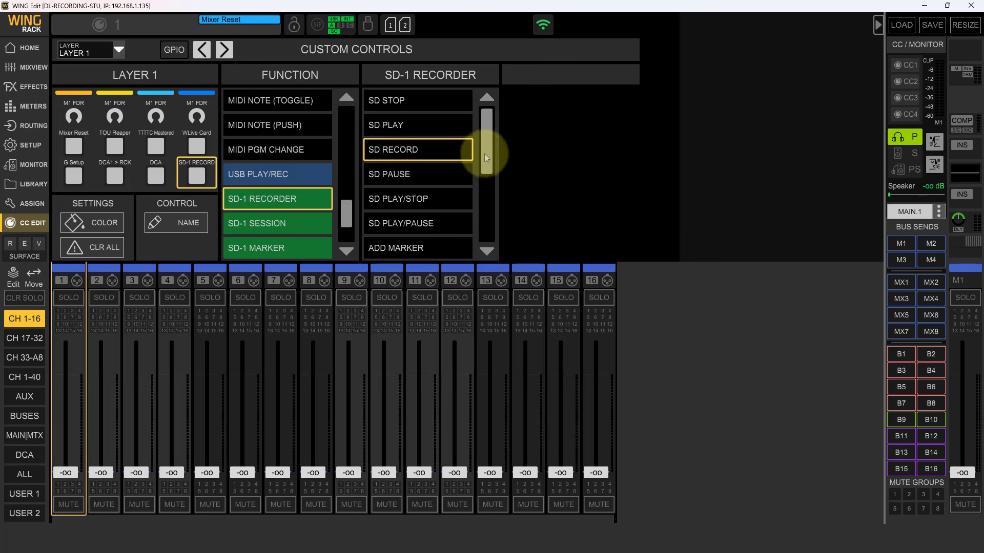
{"action": "left_click", "coordinate": [287, 159]}
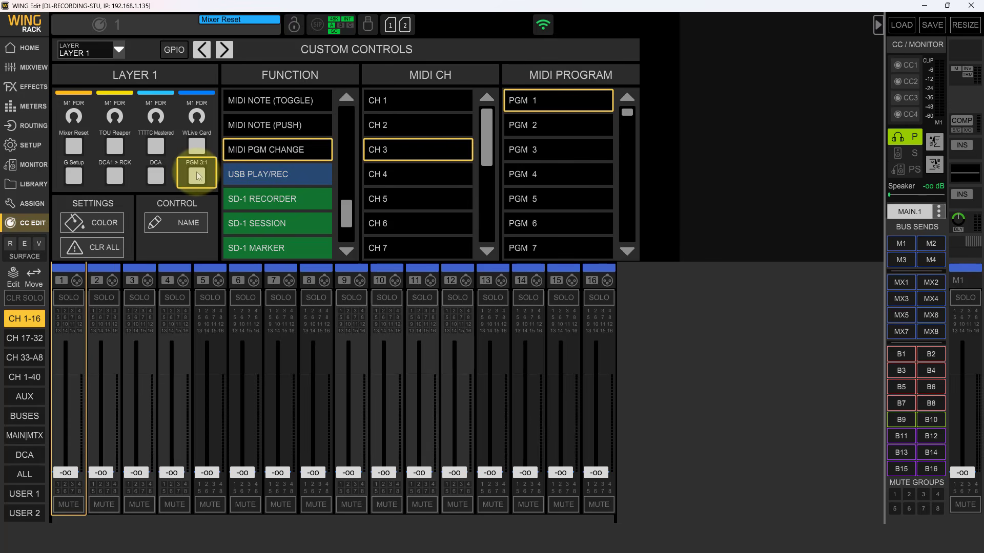
- Update the Mixer Reset snapshot in the library with the current custom control assignments
{"action": "left_click", "coordinate": [37, 186]}
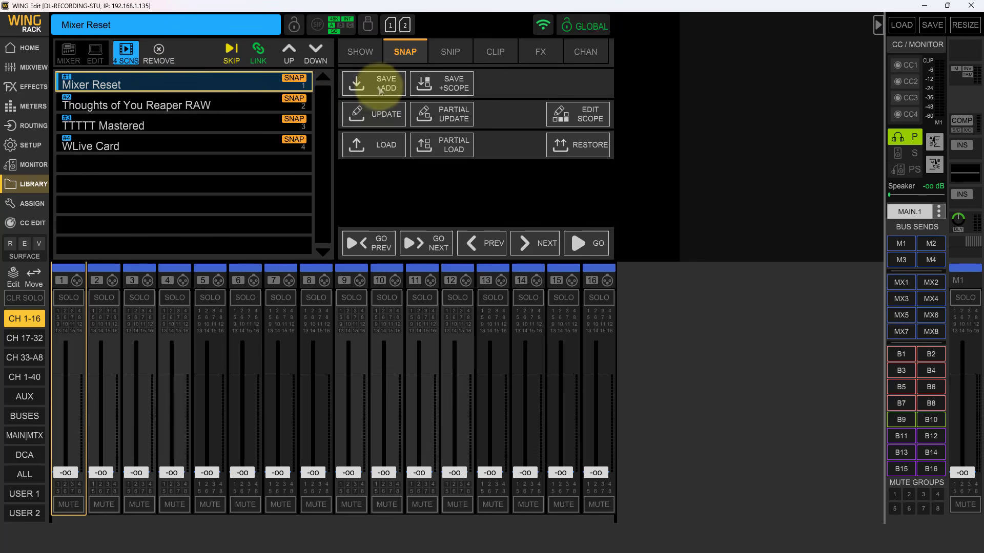
{"action": "left_click", "coordinate": [381, 119]}
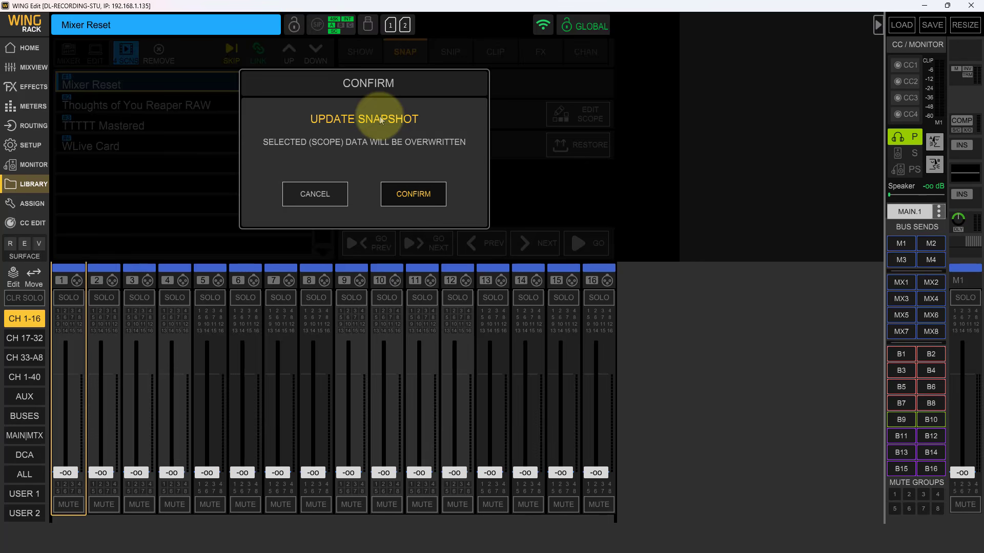
{"action": "left_click", "coordinate": [408, 191]}
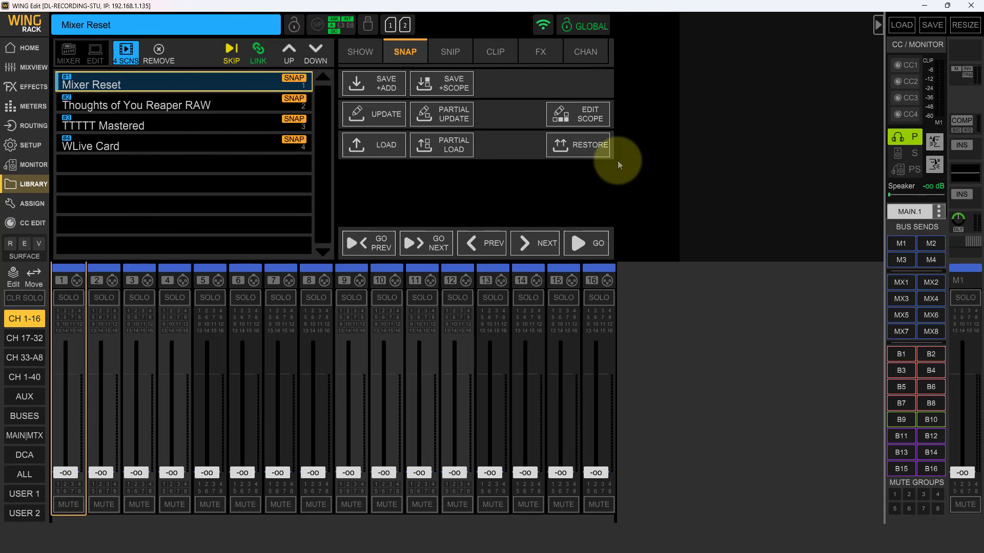
- Show the CC1 custom controls window and test the G Setup page control by toggling it on and off
{"action": "left_click", "coordinate": [910, 65]}
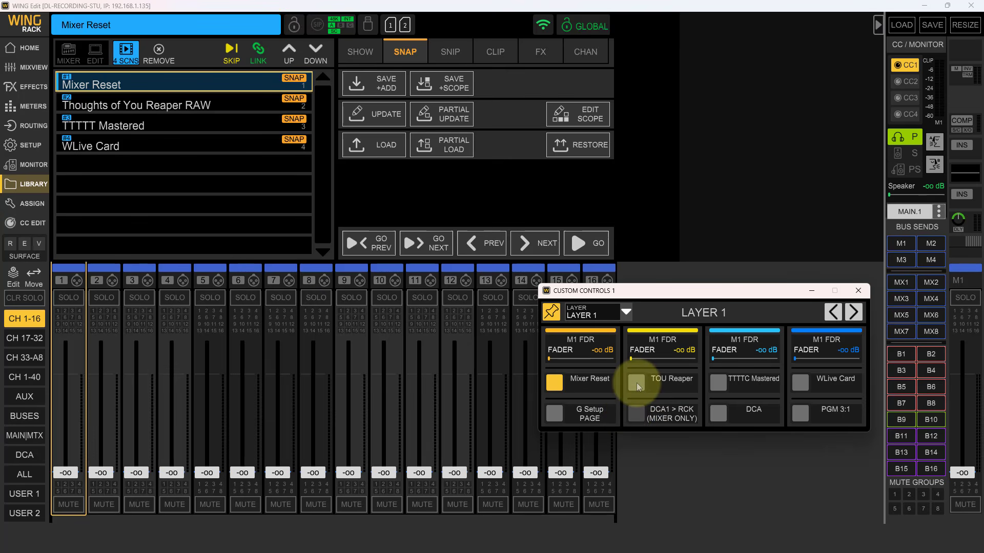
{"action": "left_click", "coordinate": [557, 413]}
{"action": "left_click", "coordinate": [557, 413]}
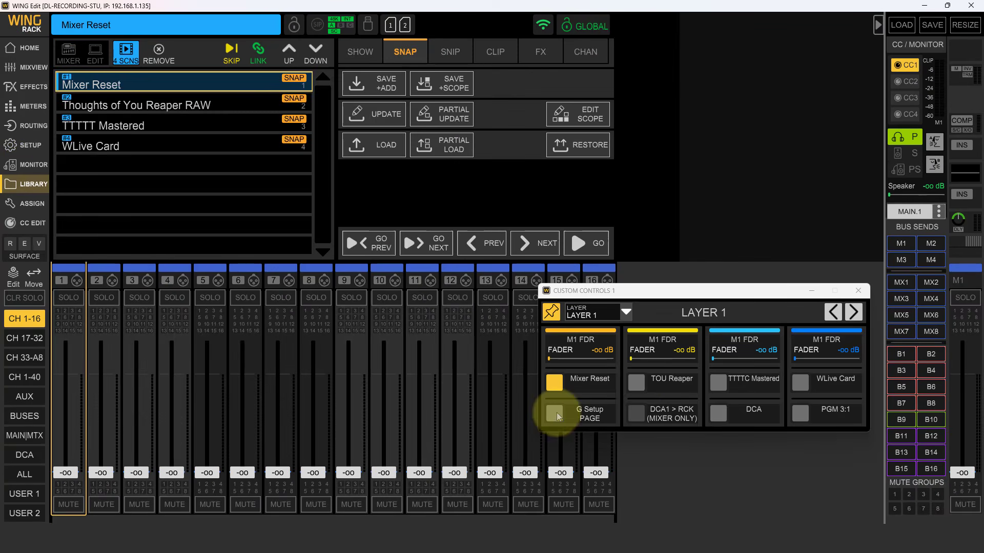
- Recall the other scenes through to WLive Card and back to Mixer Reset from the custom controls, and close their window
{"action": "left_click", "coordinate": [636, 383]}
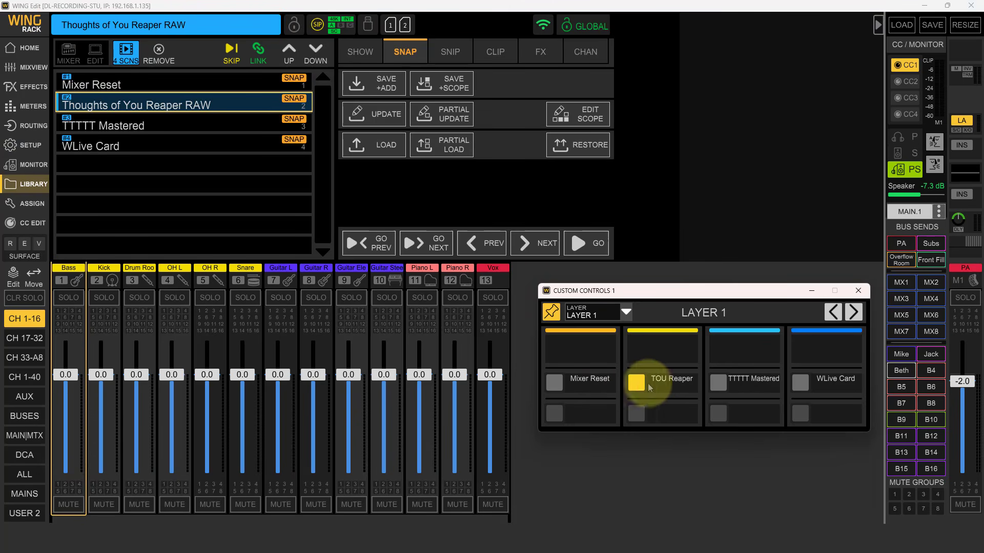
{"action": "left_click", "coordinate": [717, 382]}
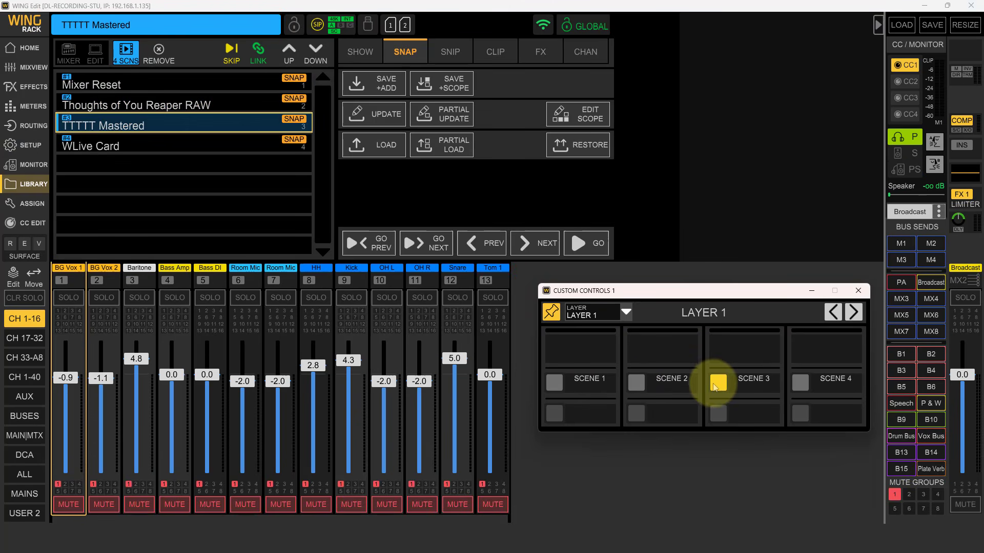
{"action": "left_click", "coordinate": [801, 383]}
{"action": "left_click", "coordinate": [719, 383]}
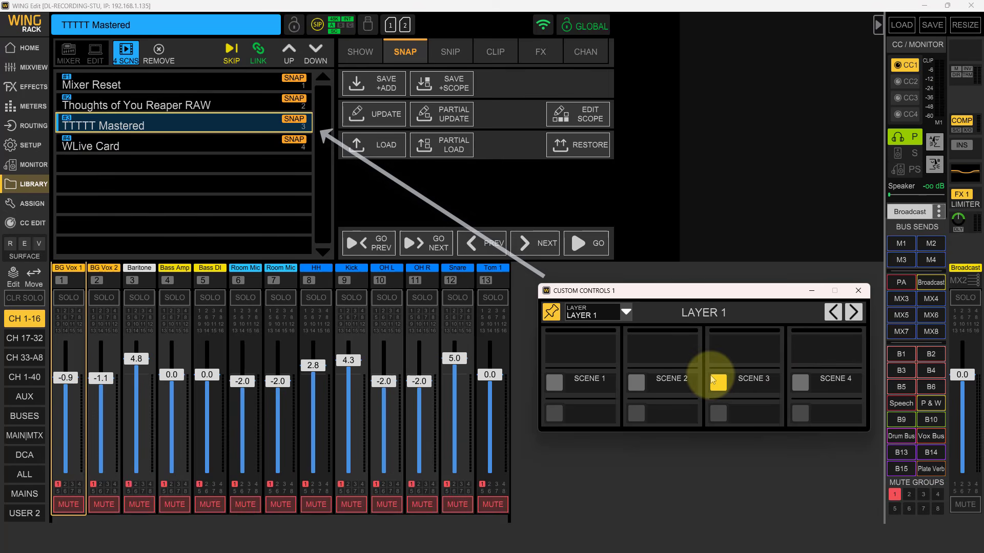
{"action": "left_click", "coordinate": [636, 382]}
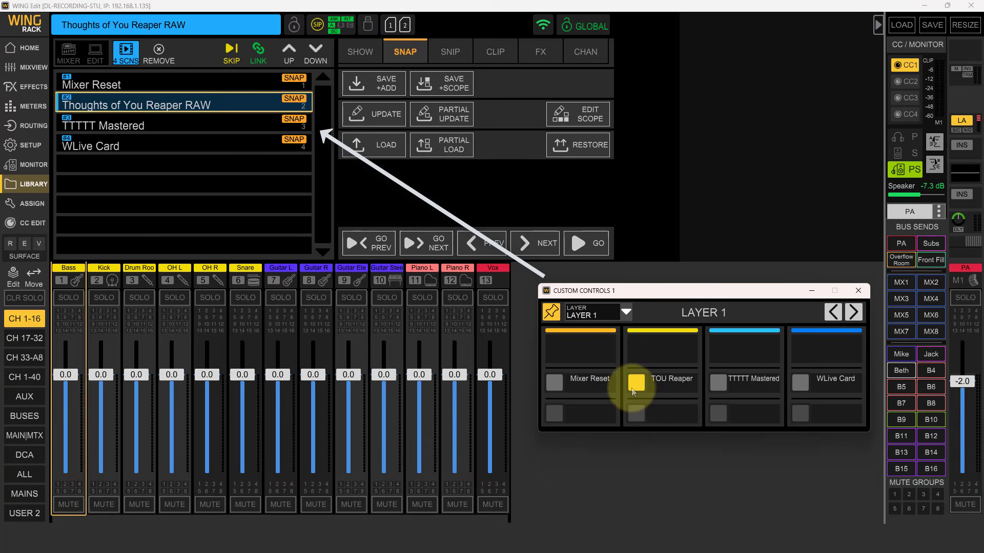
{"action": "left_click", "coordinate": [561, 386]}
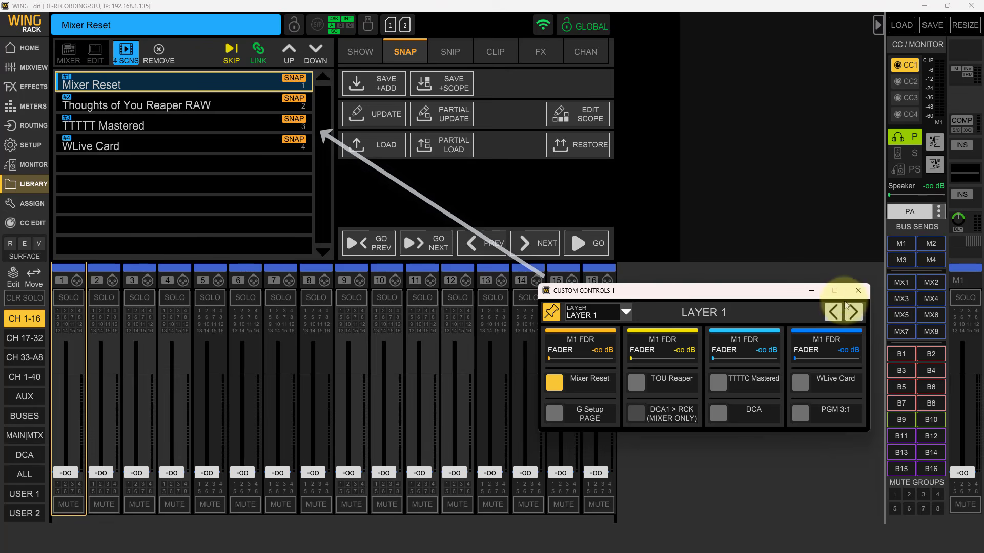
{"action": "left_click", "coordinate": [857, 291]}
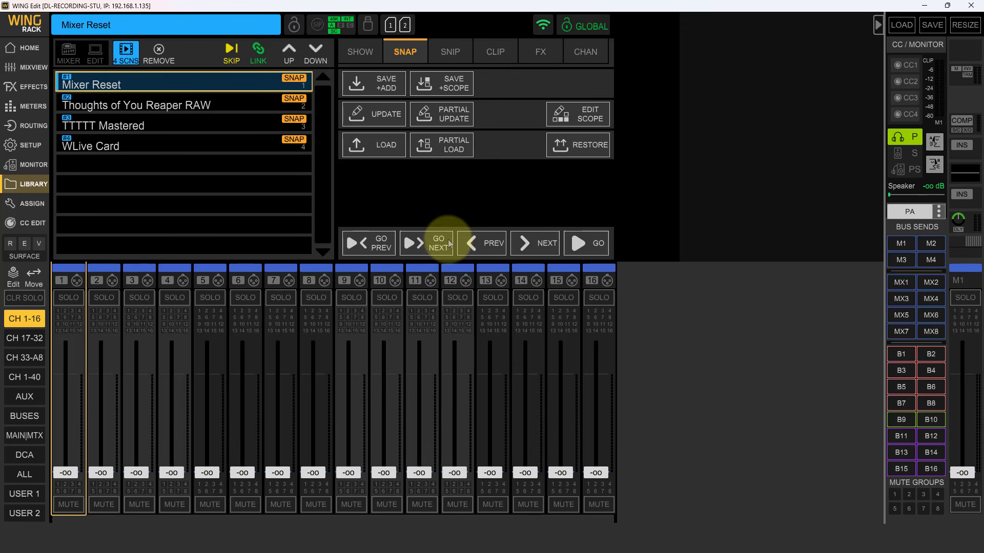
- Cue forward through the show's scenes to WLive Card and recall it with the show's Go function
{"action": "left_click", "coordinate": [524, 245]}
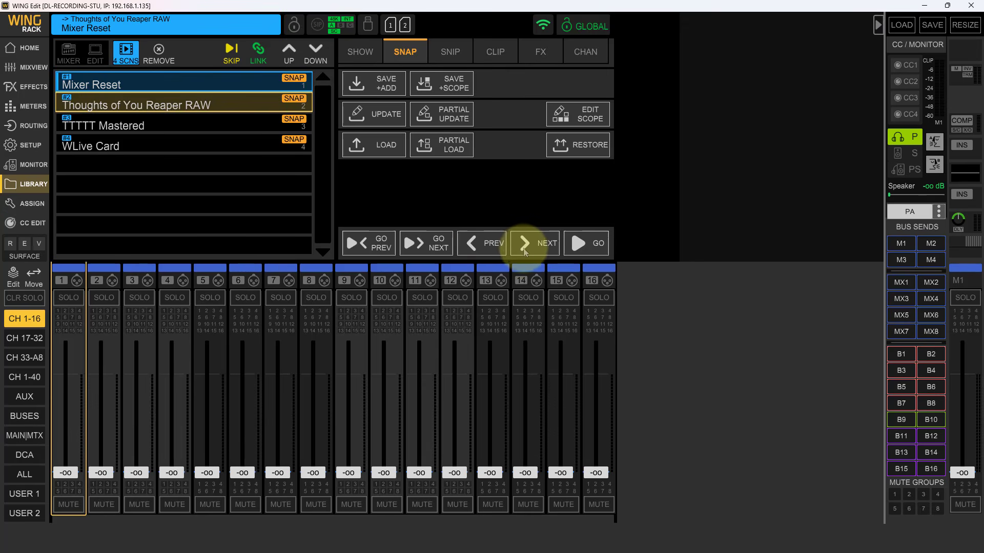
{"action": "left_click", "coordinate": [529, 250]}
{"action": "left_click", "coordinate": [529, 249]}
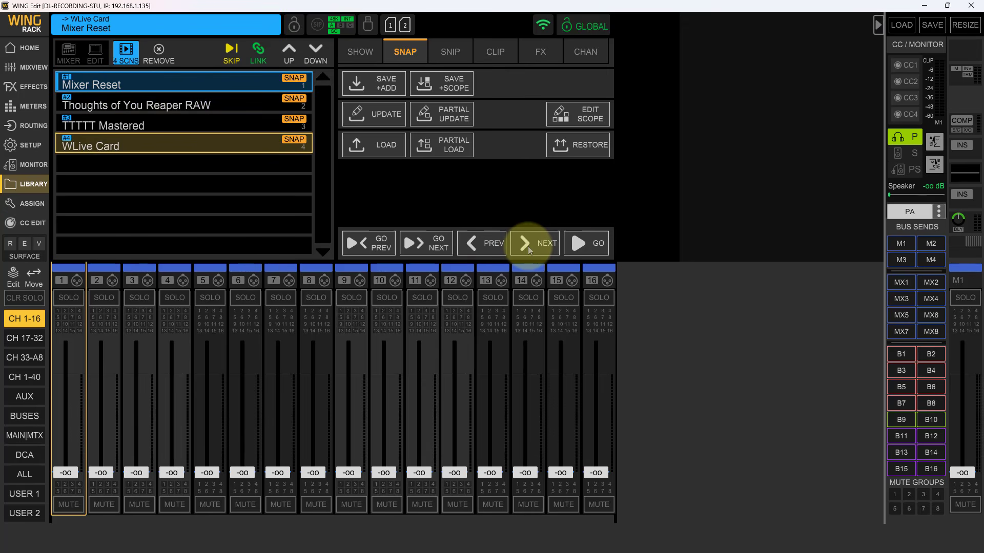
{"action": "left_click", "coordinate": [582, 249]}
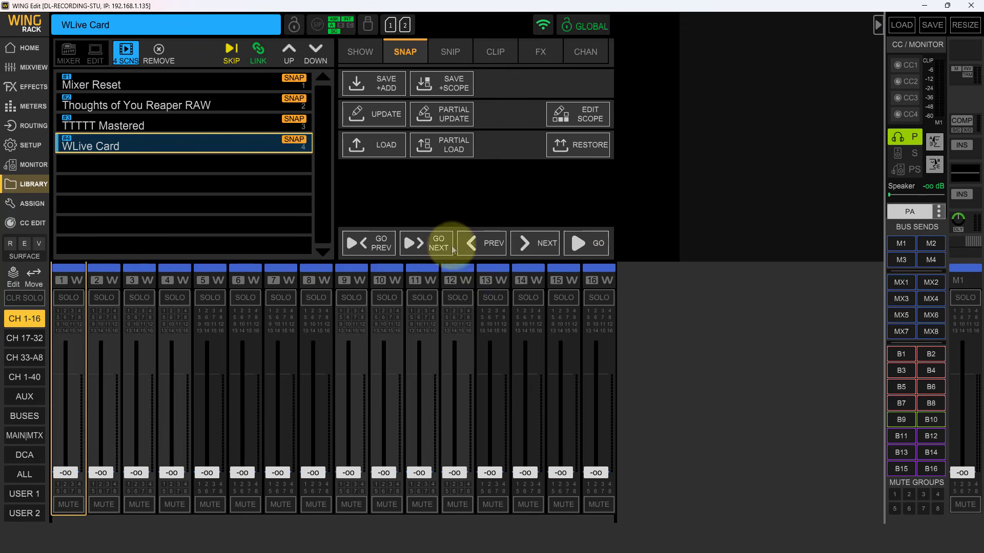
- Recall each previous scene of the show in turn, back to Mixer Reset
{"action": "left_click", "coordinate": [373, 248]}
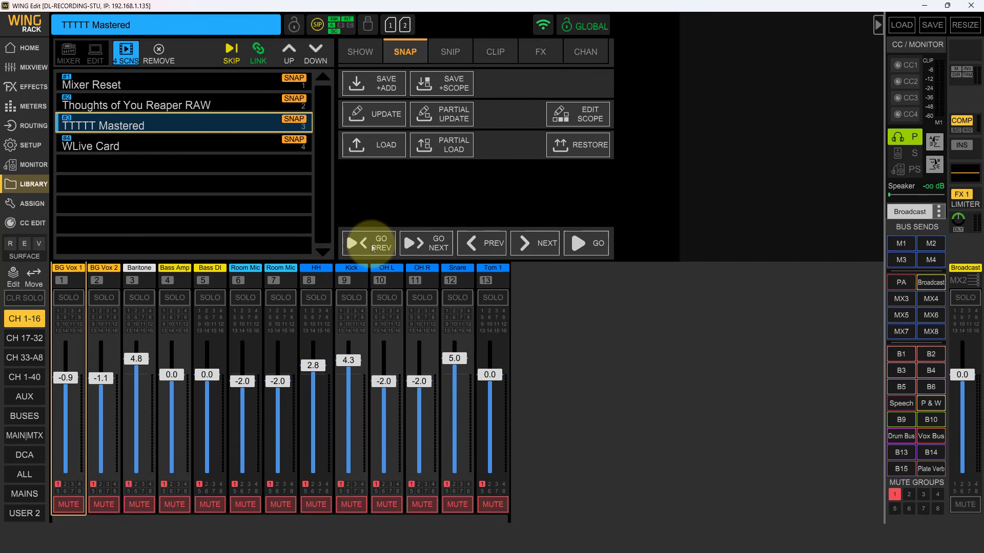
{"action": "left_click", "coordinate": [372, 249]}
{"action": "left_click", "coordinate": [373, 249]}
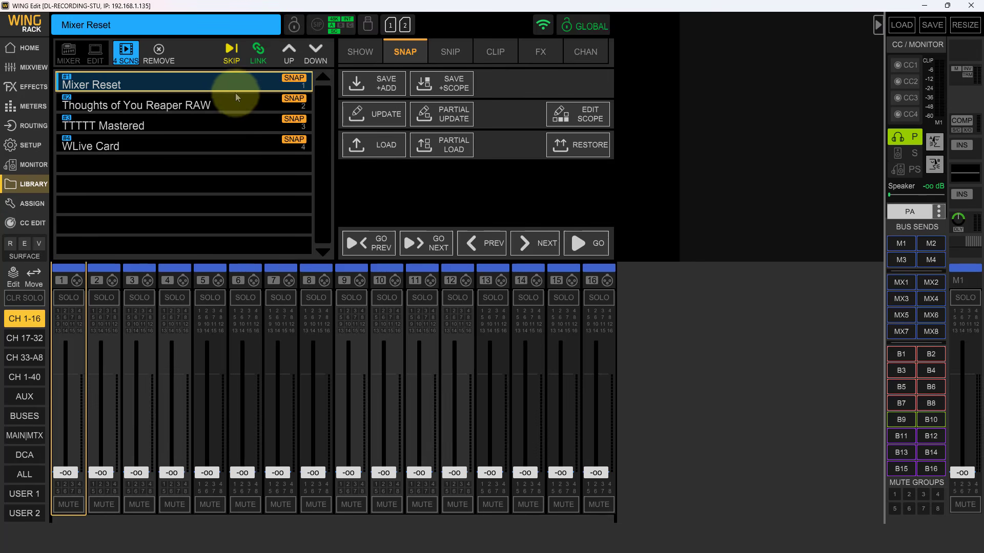
- Close the open show and bring up the CC1 custom controls window
{"action": "left_click", "coordinate": [359, 51]}
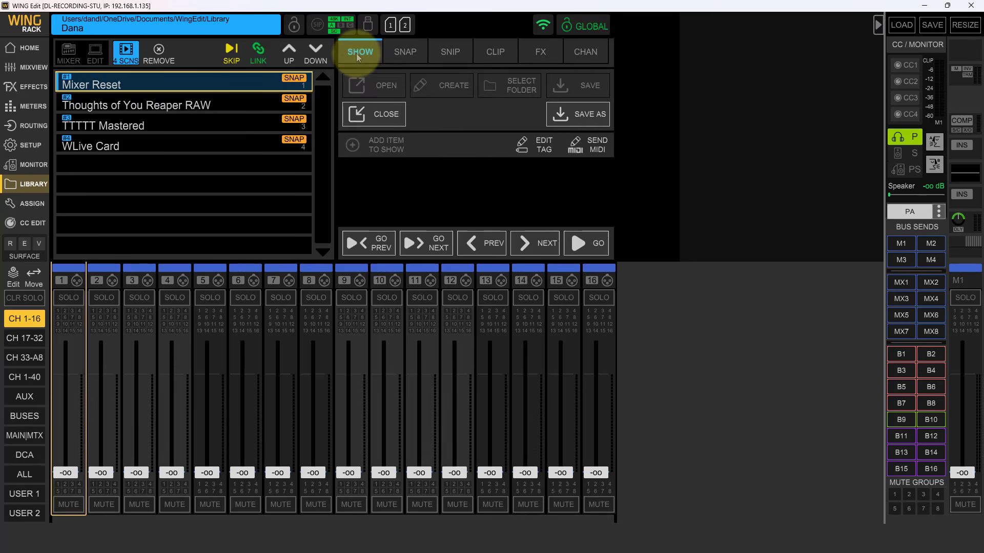
{"action": "left_click", "coordinate": [386, 116]}
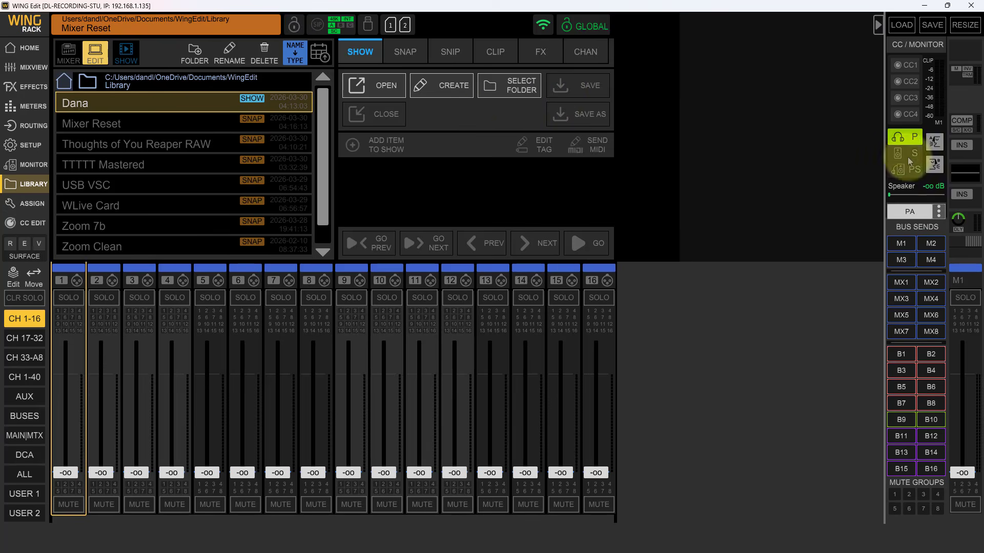
{"action": "left_click", "coordinate": [908, 65]}
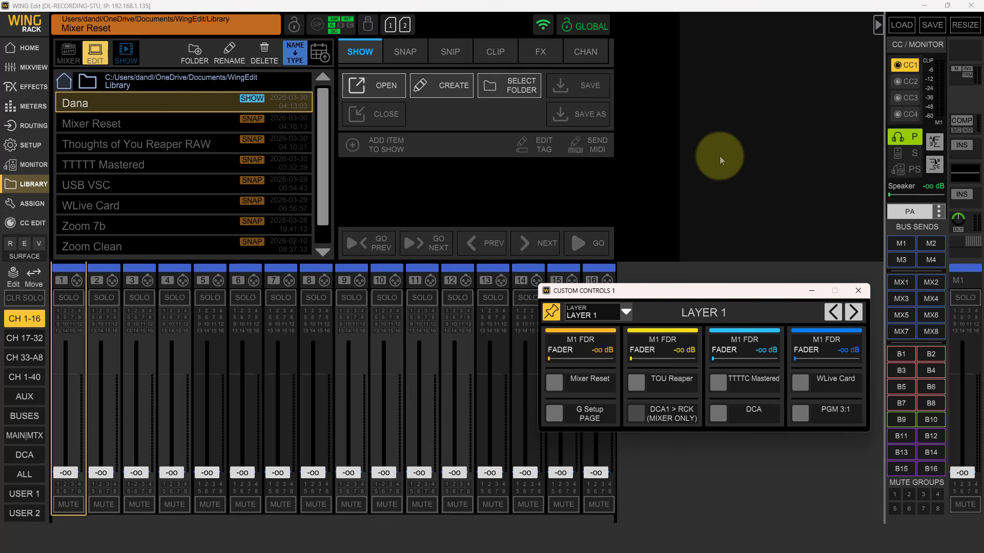
- Show the custom controls' GPIO layer and examine the function assigned to GPIO 1
{"action": "left_click", "coordinate": [32, 224]}
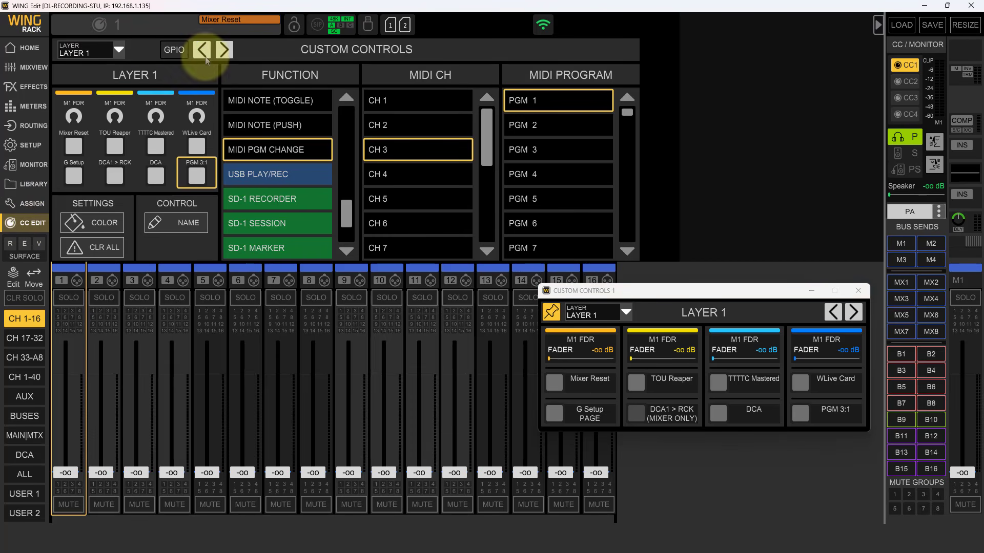
{"action": "left_click", "coordinate": [174, 50]}
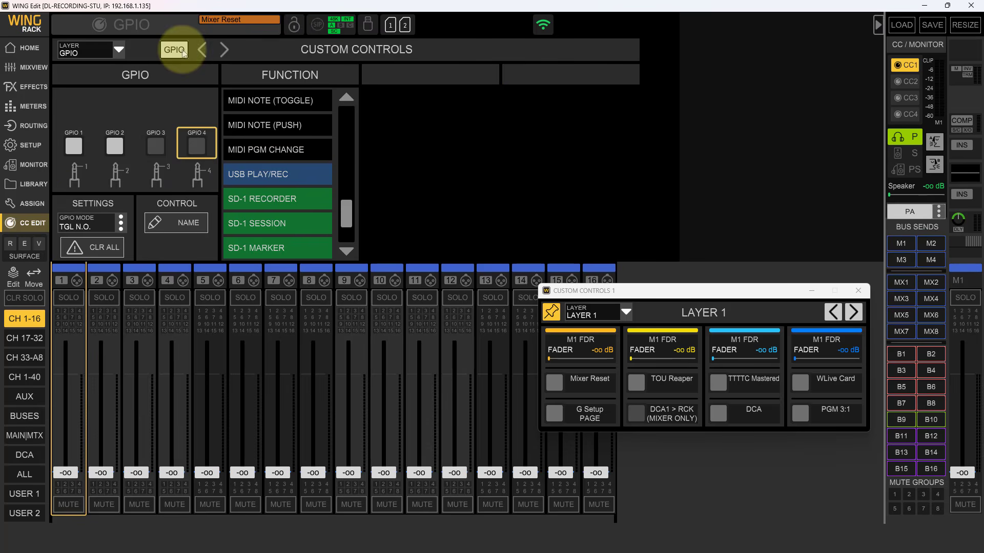
{"action": "left_click", "coordinate": [73, 147]}
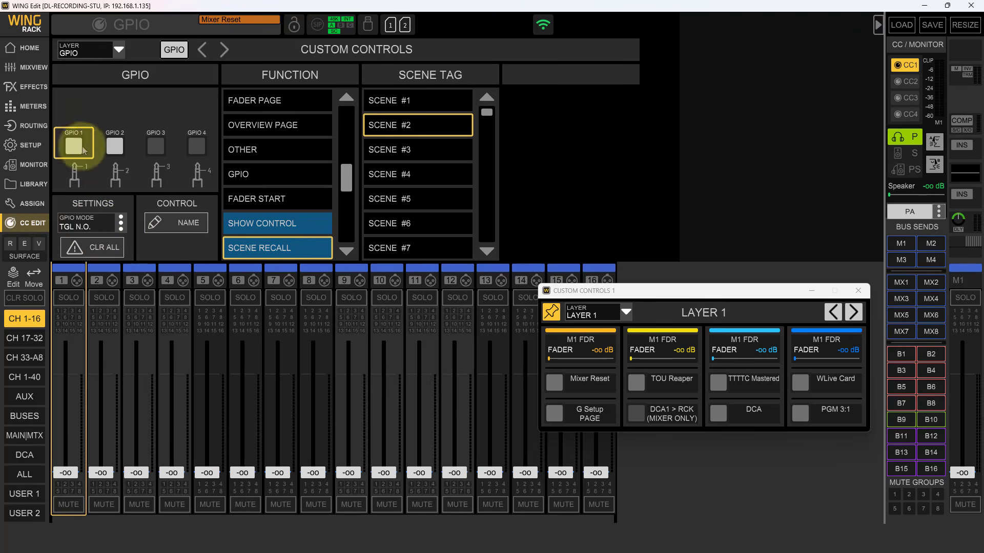
- Compare the functions and scene tags assigned to GPIO 2 and GPIO 1
{"action": "left_click", "coordinate": [115, 148]}
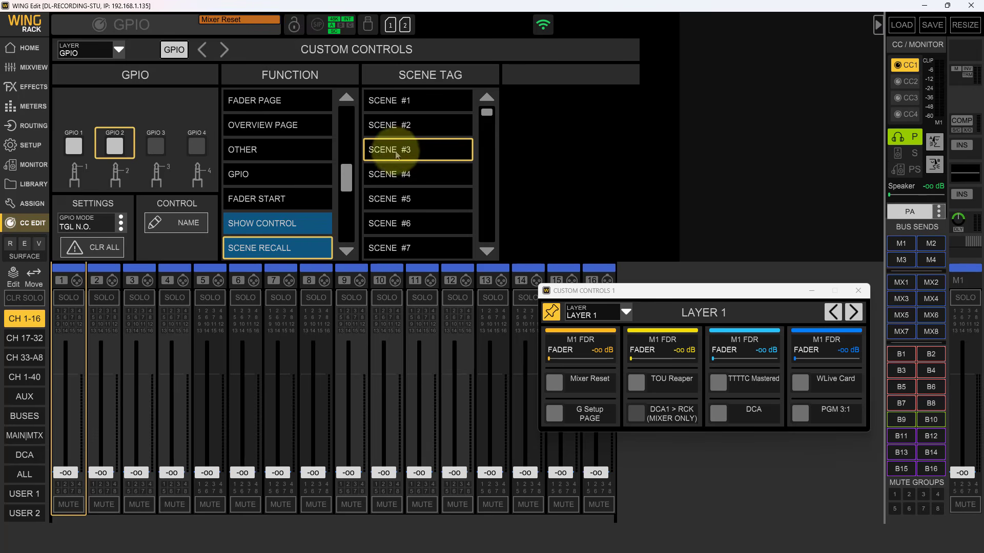
{"action": "left_click", "coordinate": [73, 148]}
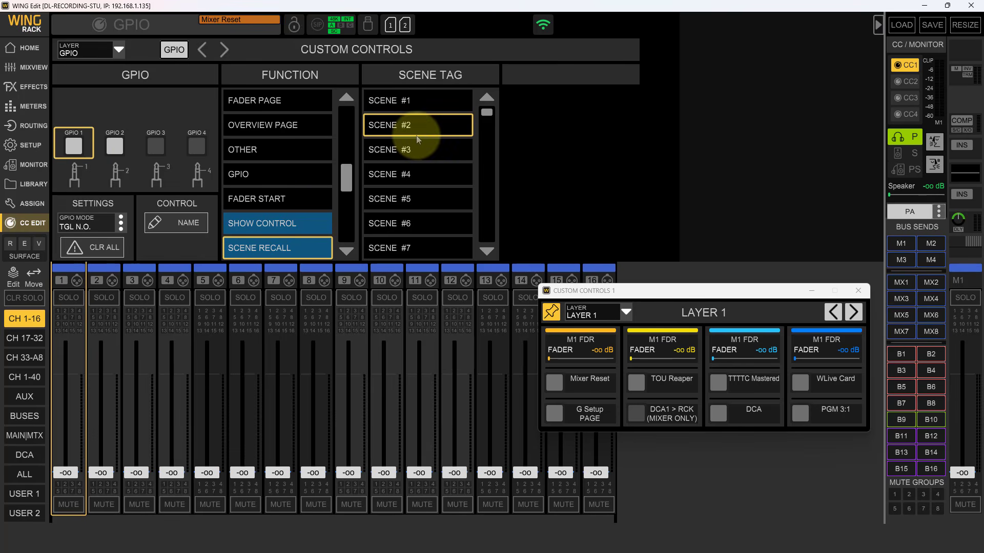
{"action": "left_click", "coordinate": [115, 144]}
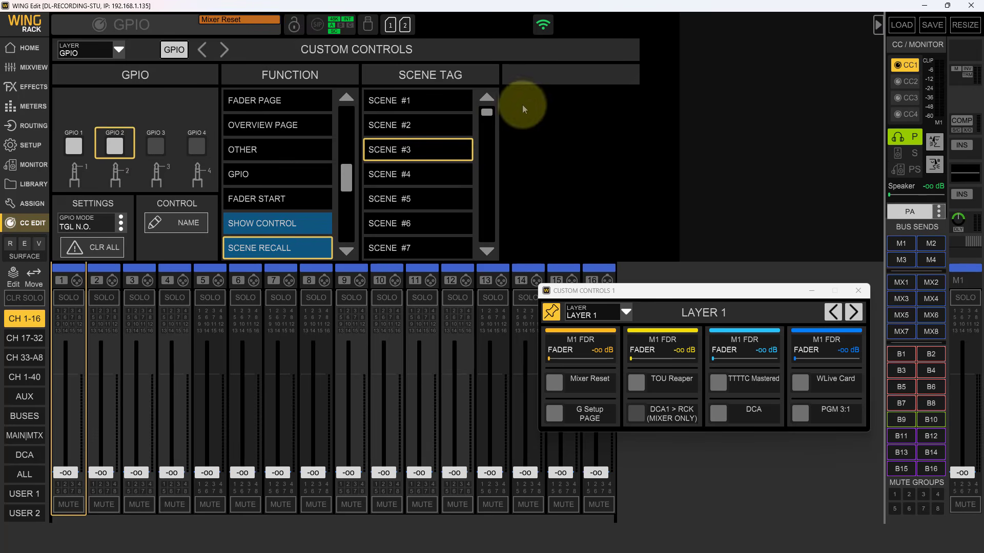
- Update the Mixer Reset snapshot in the library with the current console settings
{"action": "left_click", "coordinate": [29, 184]}
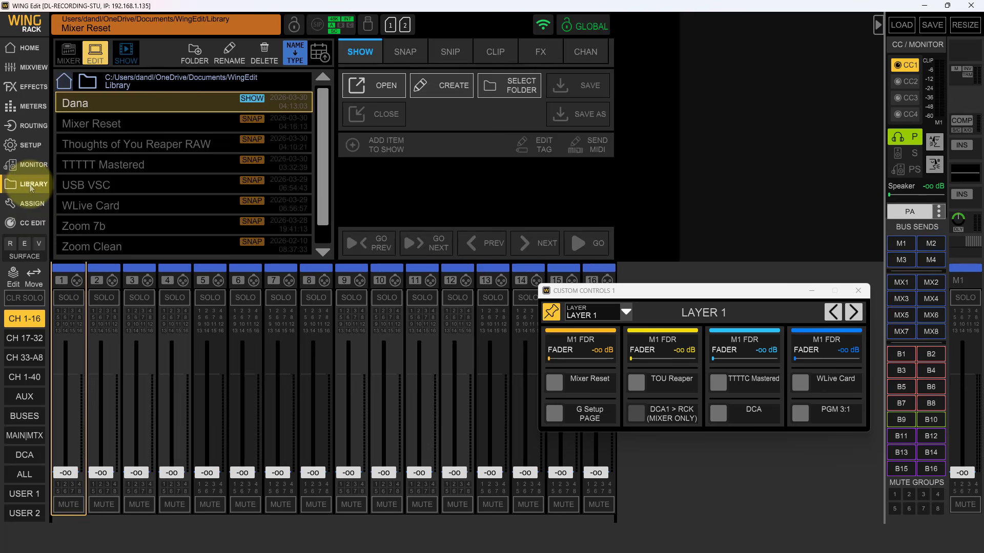
{"action": "left_click", "coordinate": [106, 125]}
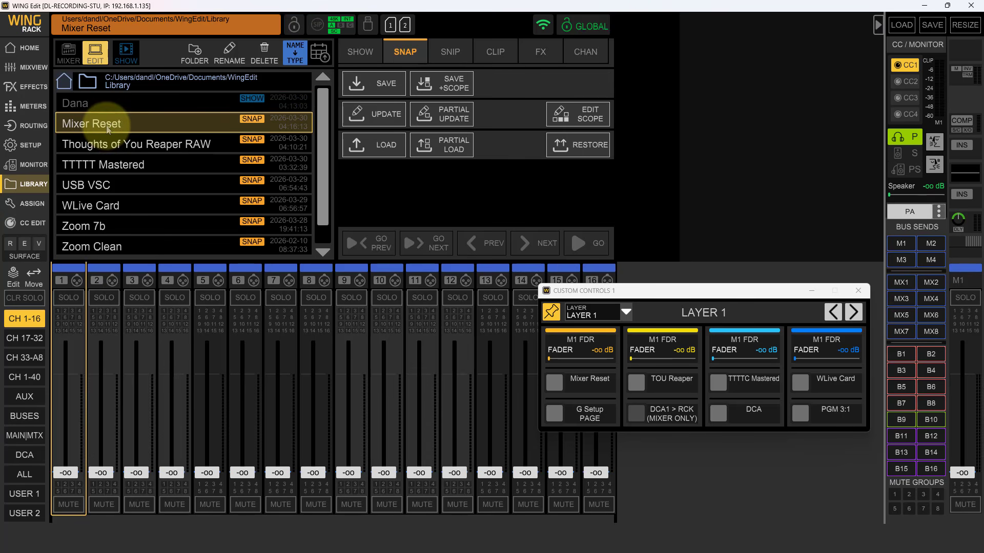
{"action": "left_click", "coordinate": [391, 118]}
{"action": "left_click", "coordinate": [410, 194]}
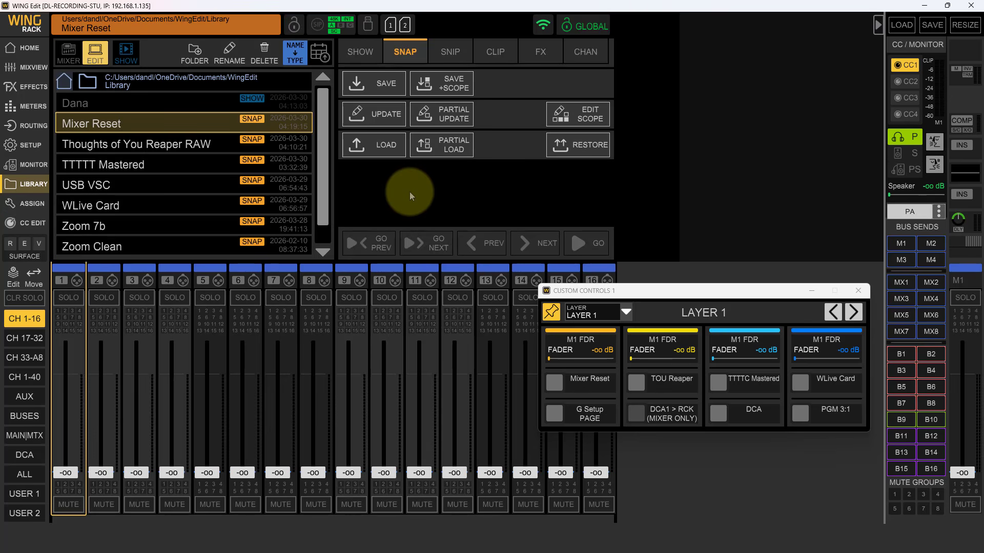